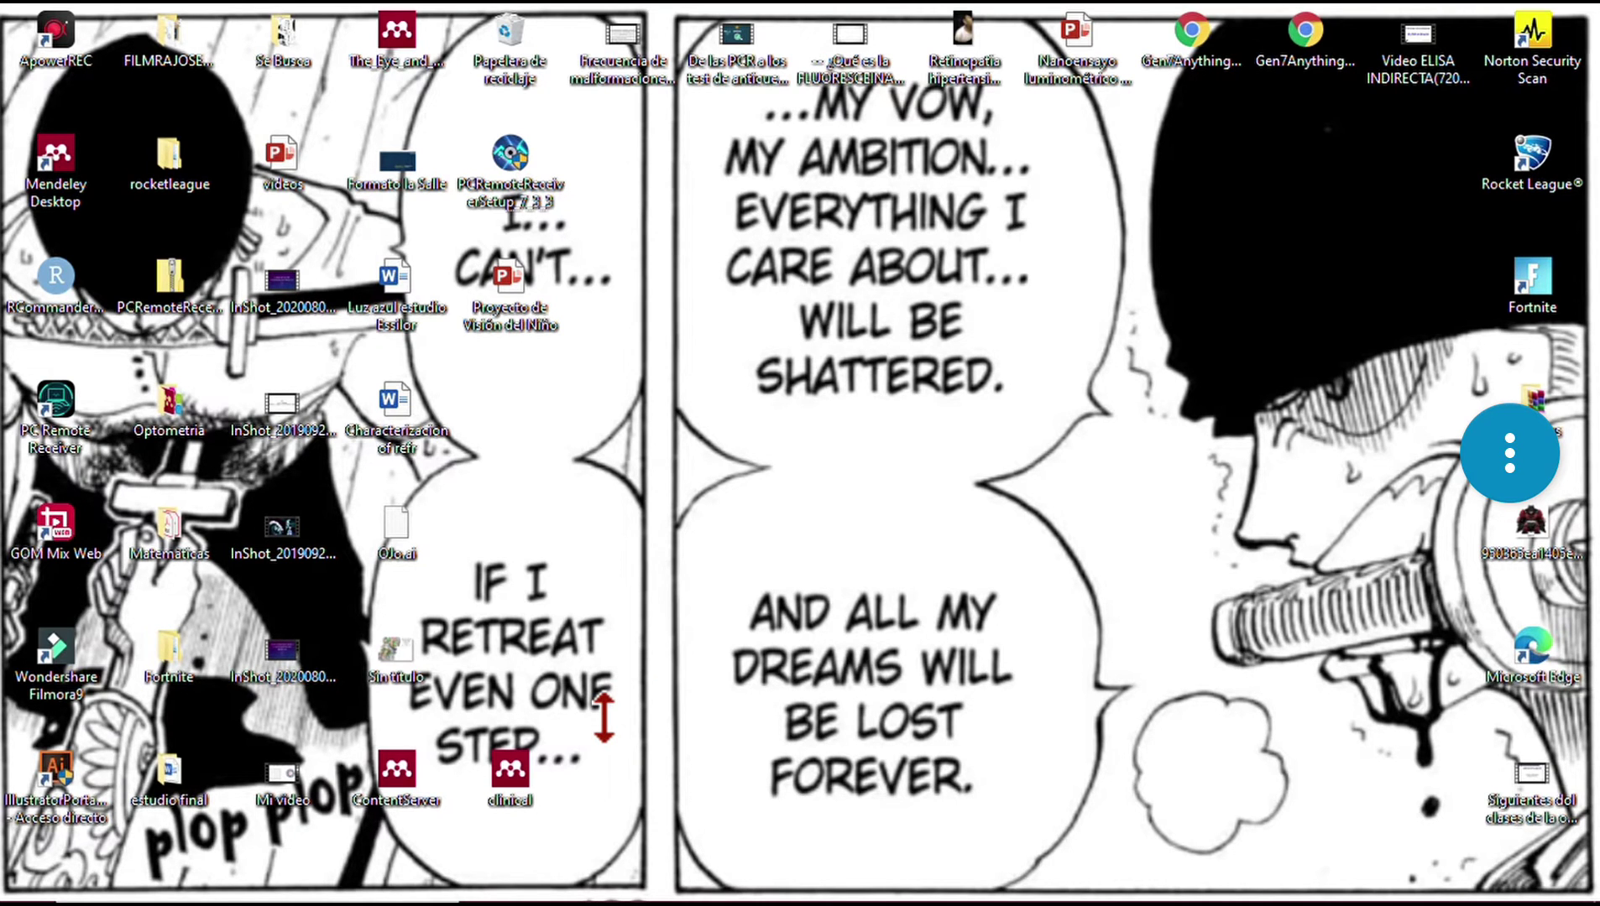
Launch Microsoft Word by searching for 'word' in the Windows taskbar search.
left_click(312, 883)
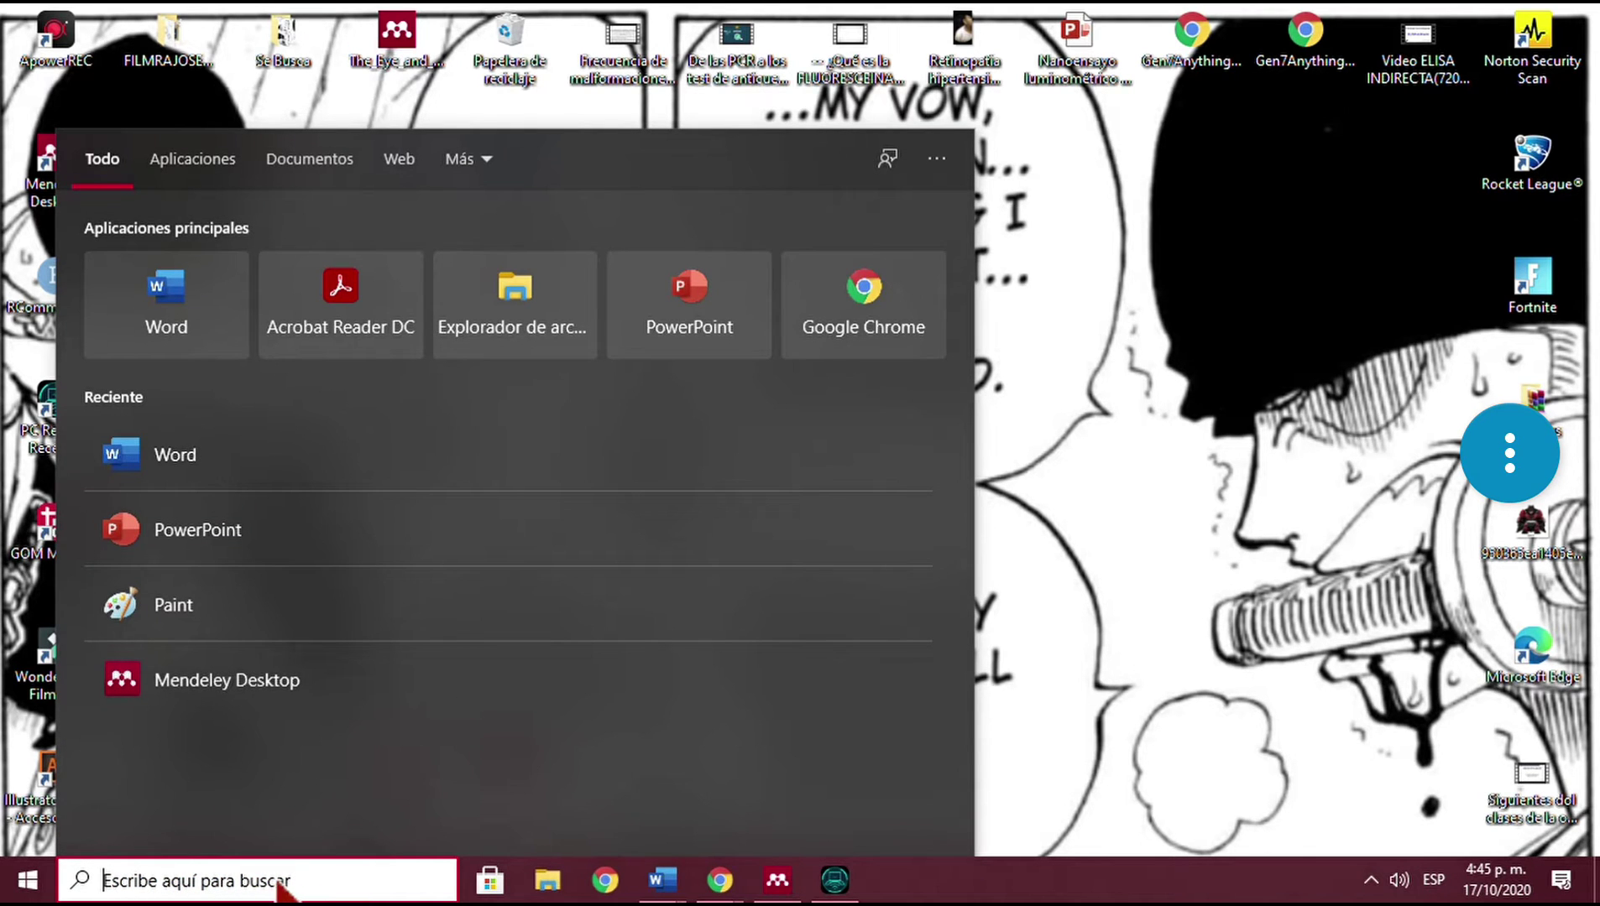
type("wor")
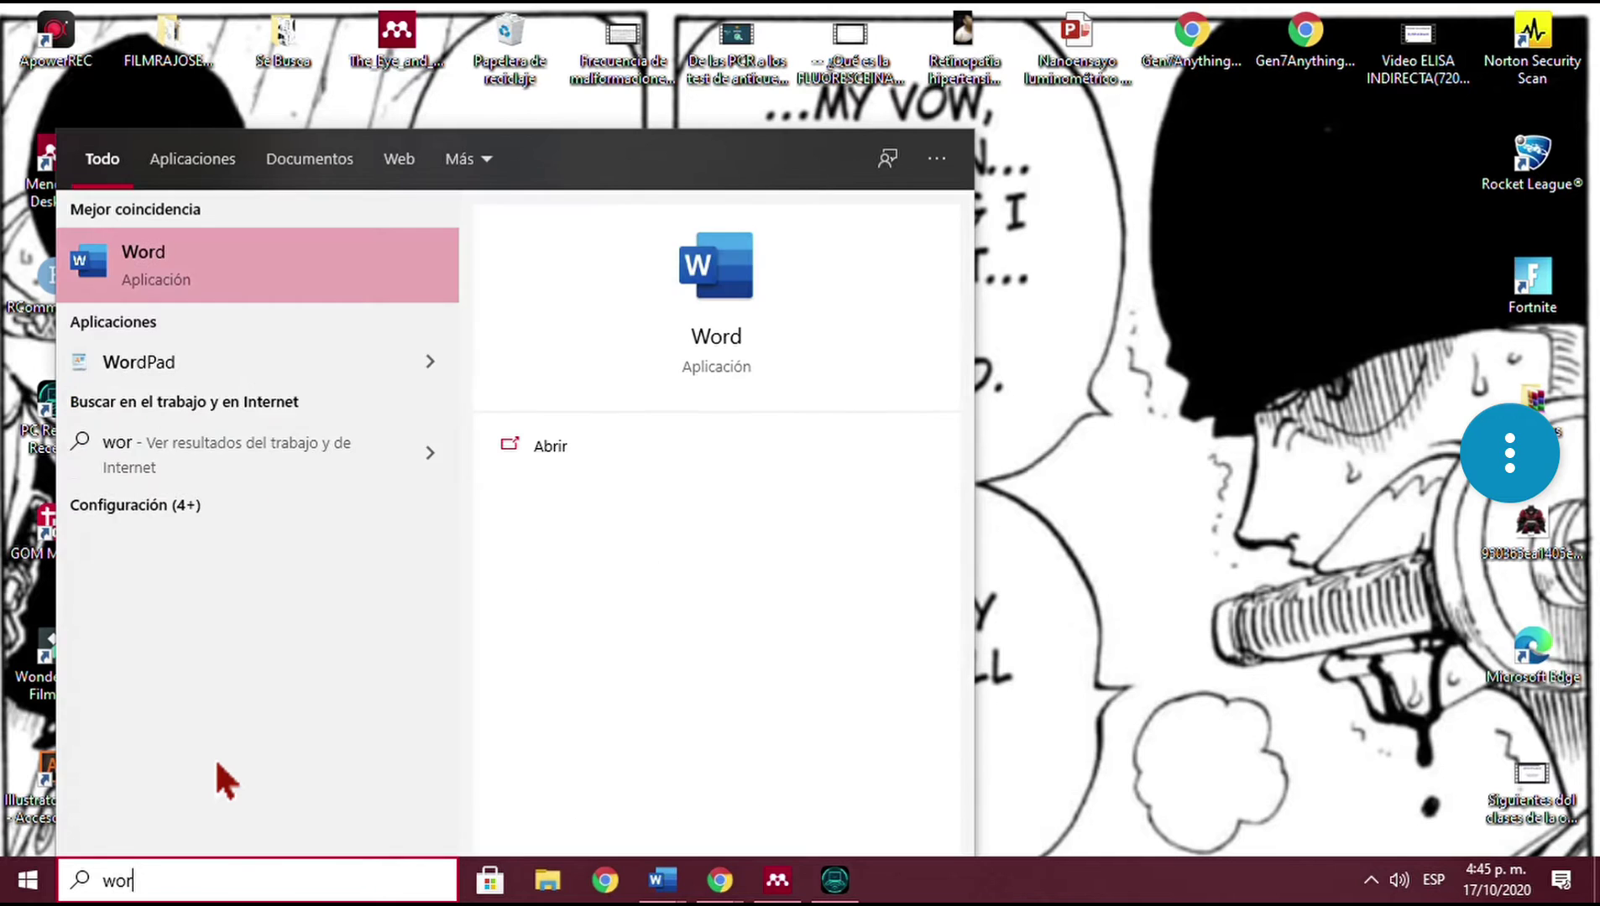
type("d")
key("Return")
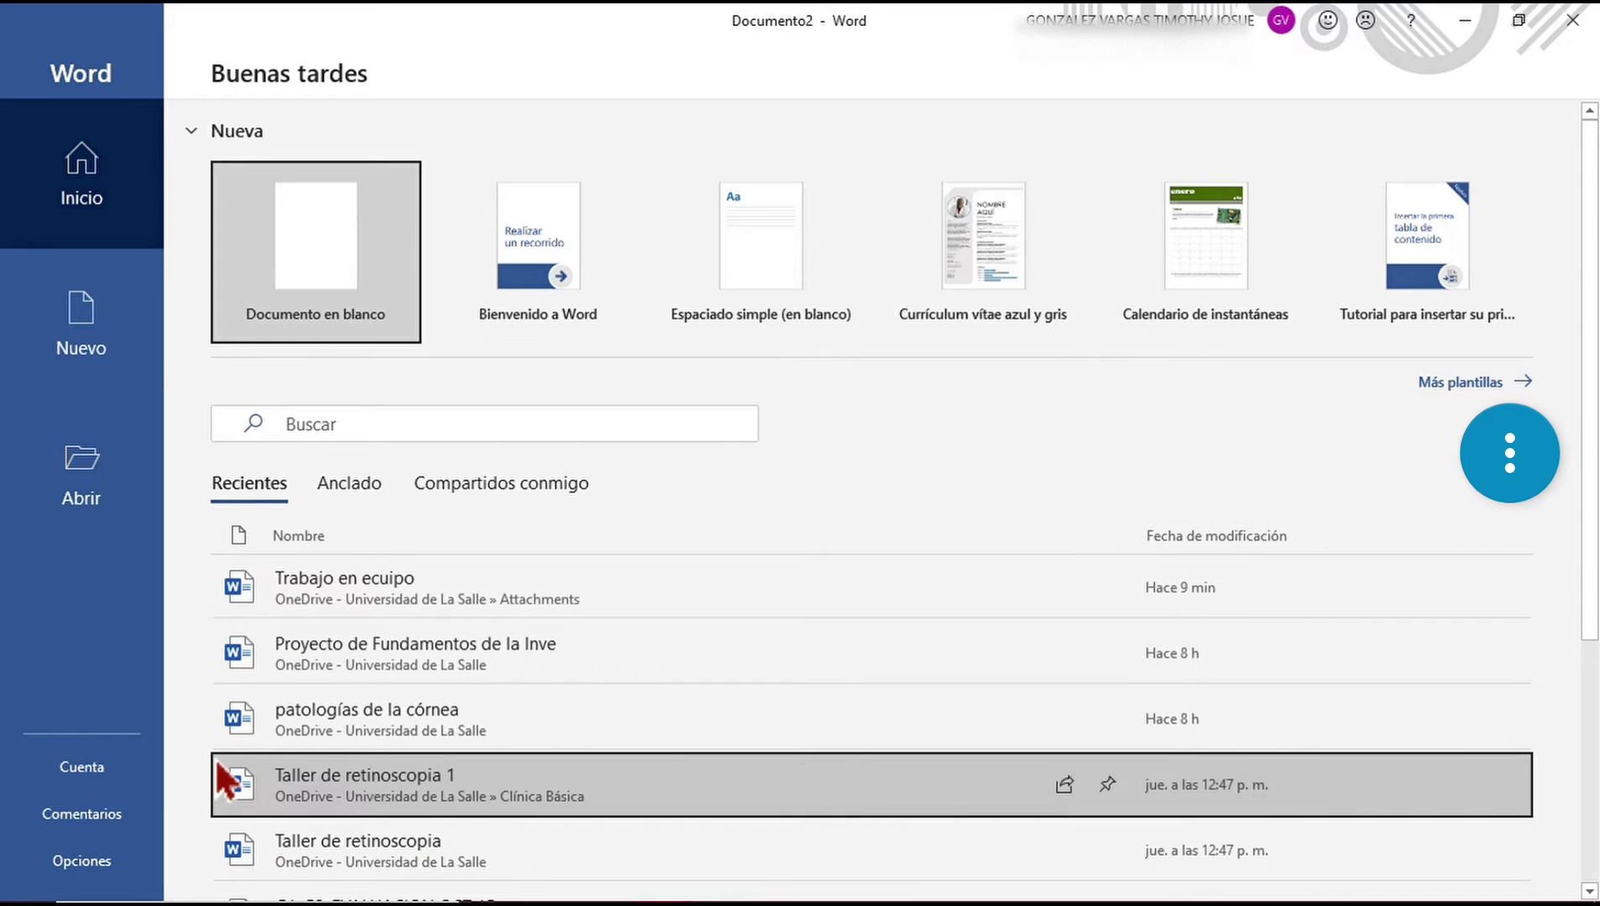
Create a blank document and save it to OneDrive - Universidad de La Salle as 'Trabajo en equipo'.
left_click(319, 261)
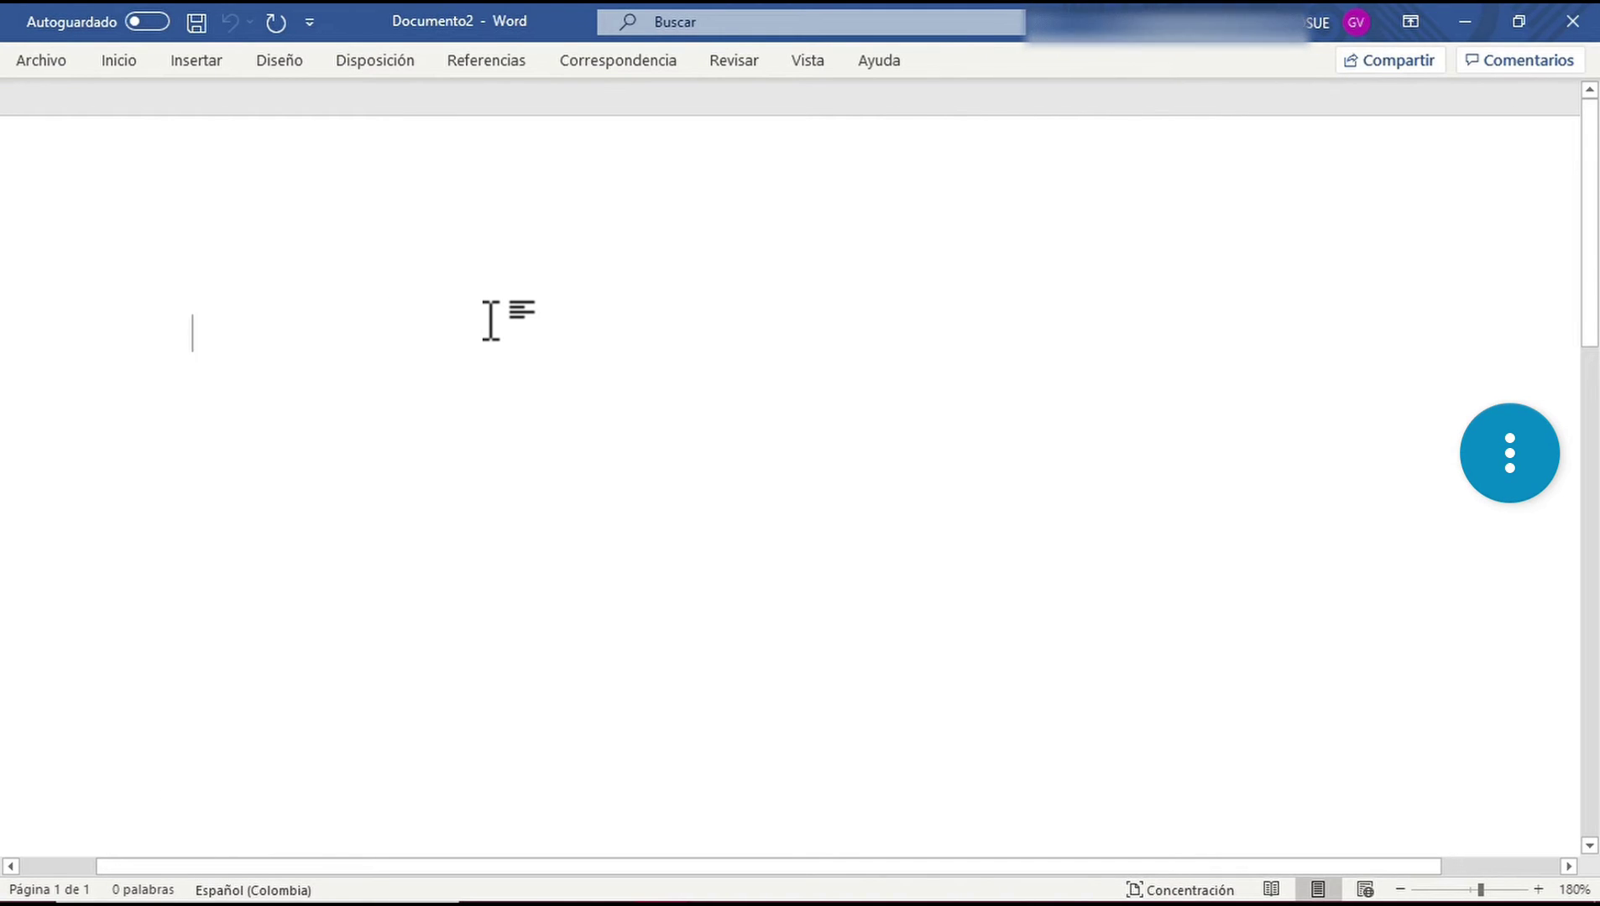
left_click(1376, 70)
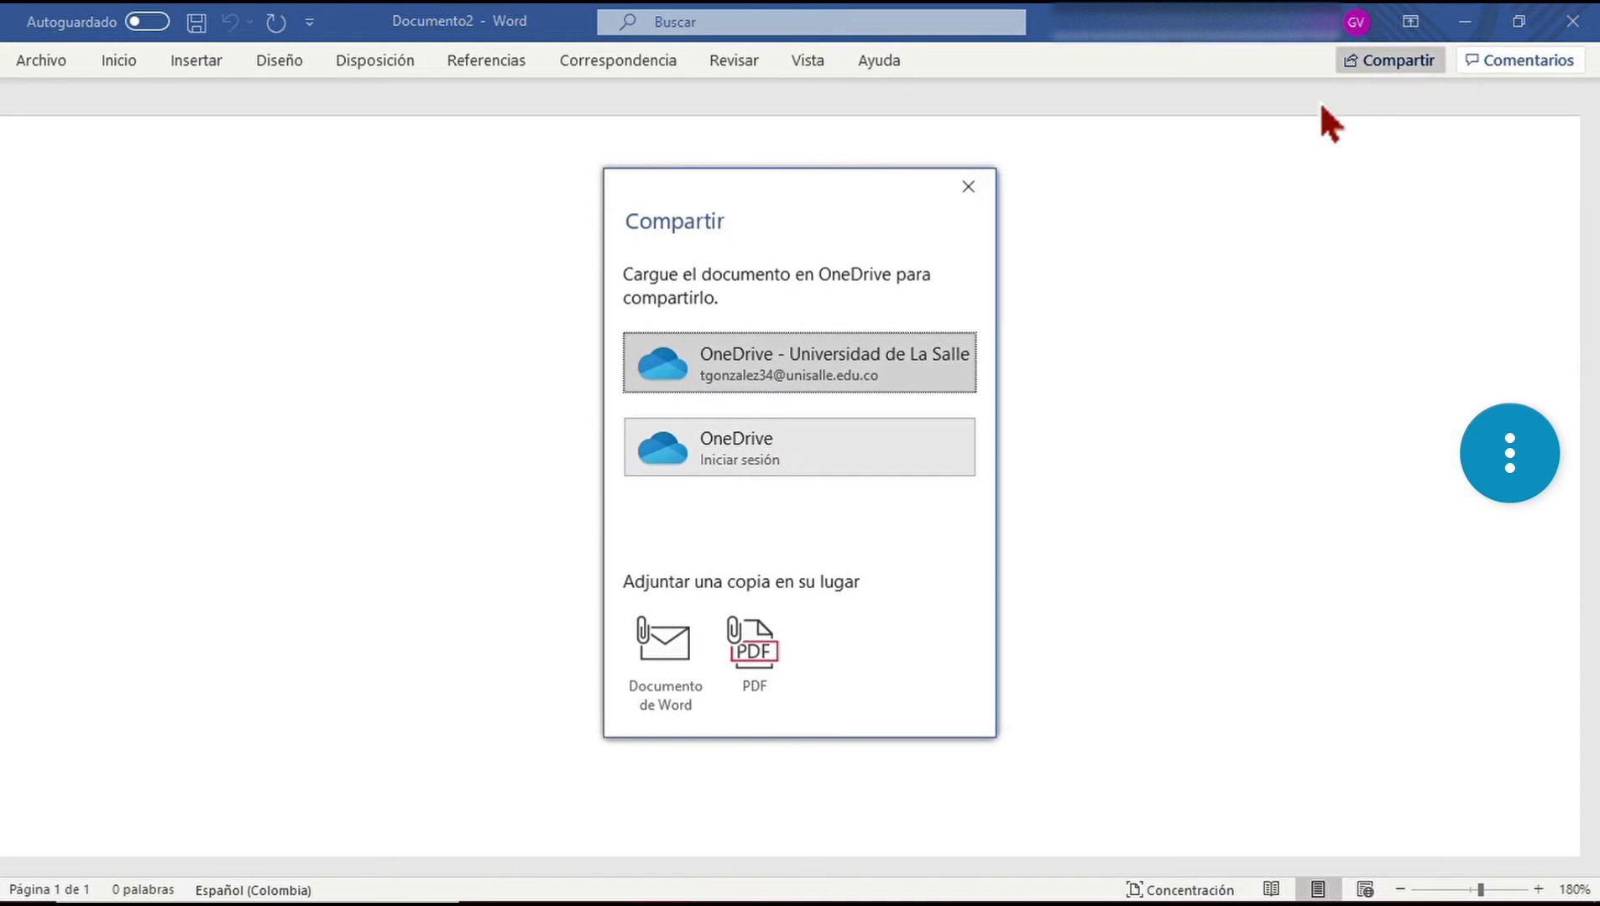
left_click(770, 382)
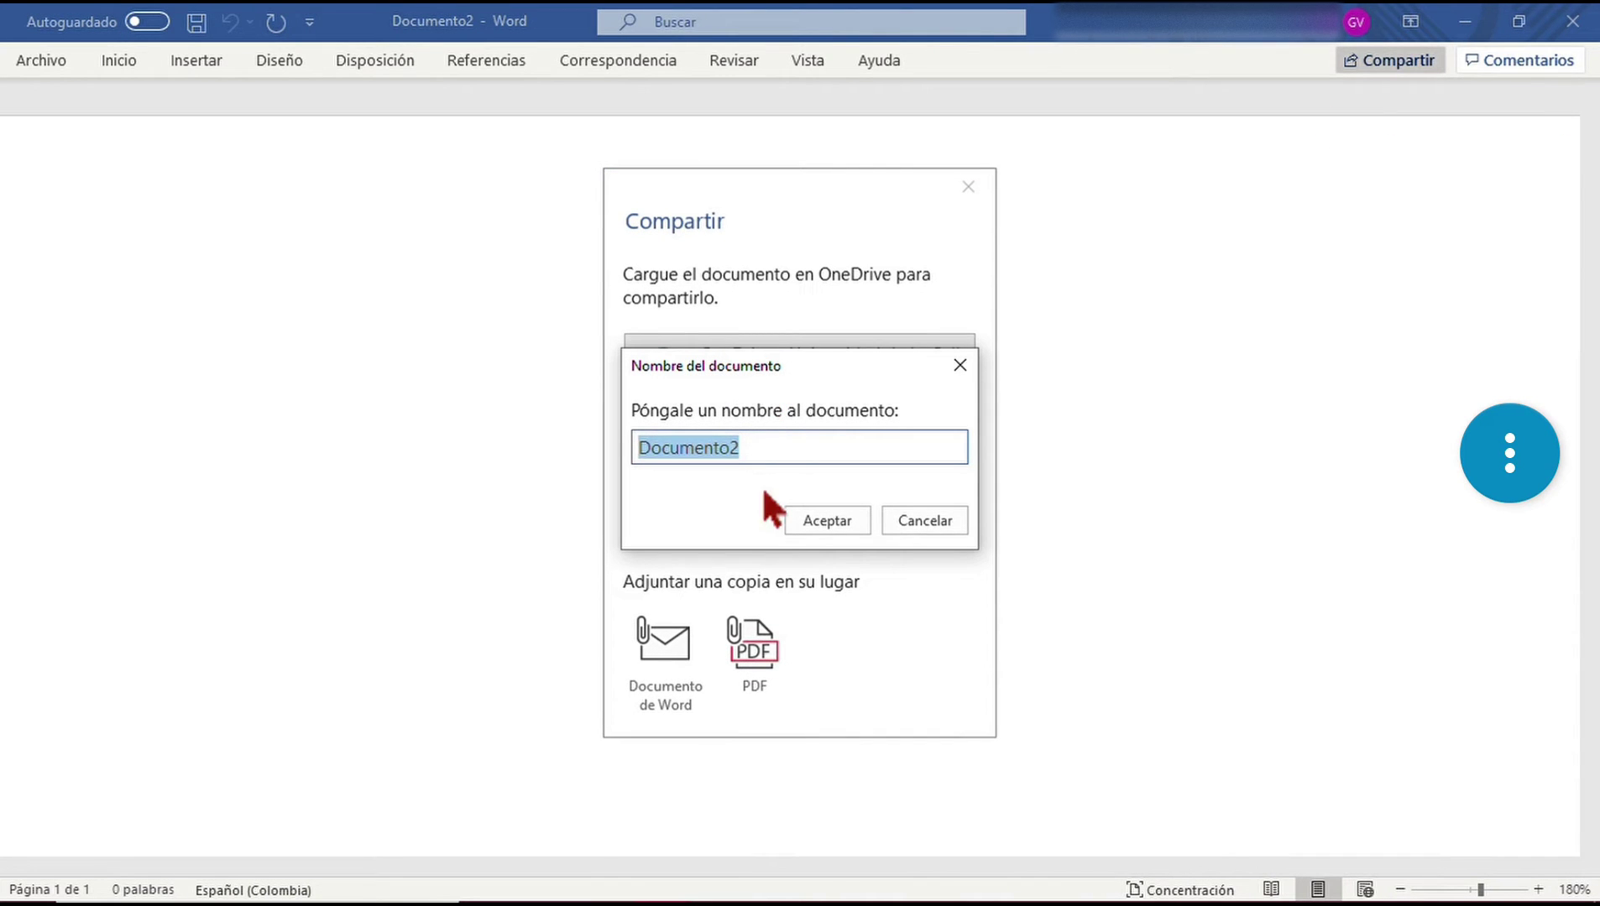
type("T")
key("BackSpace")
type("TR")
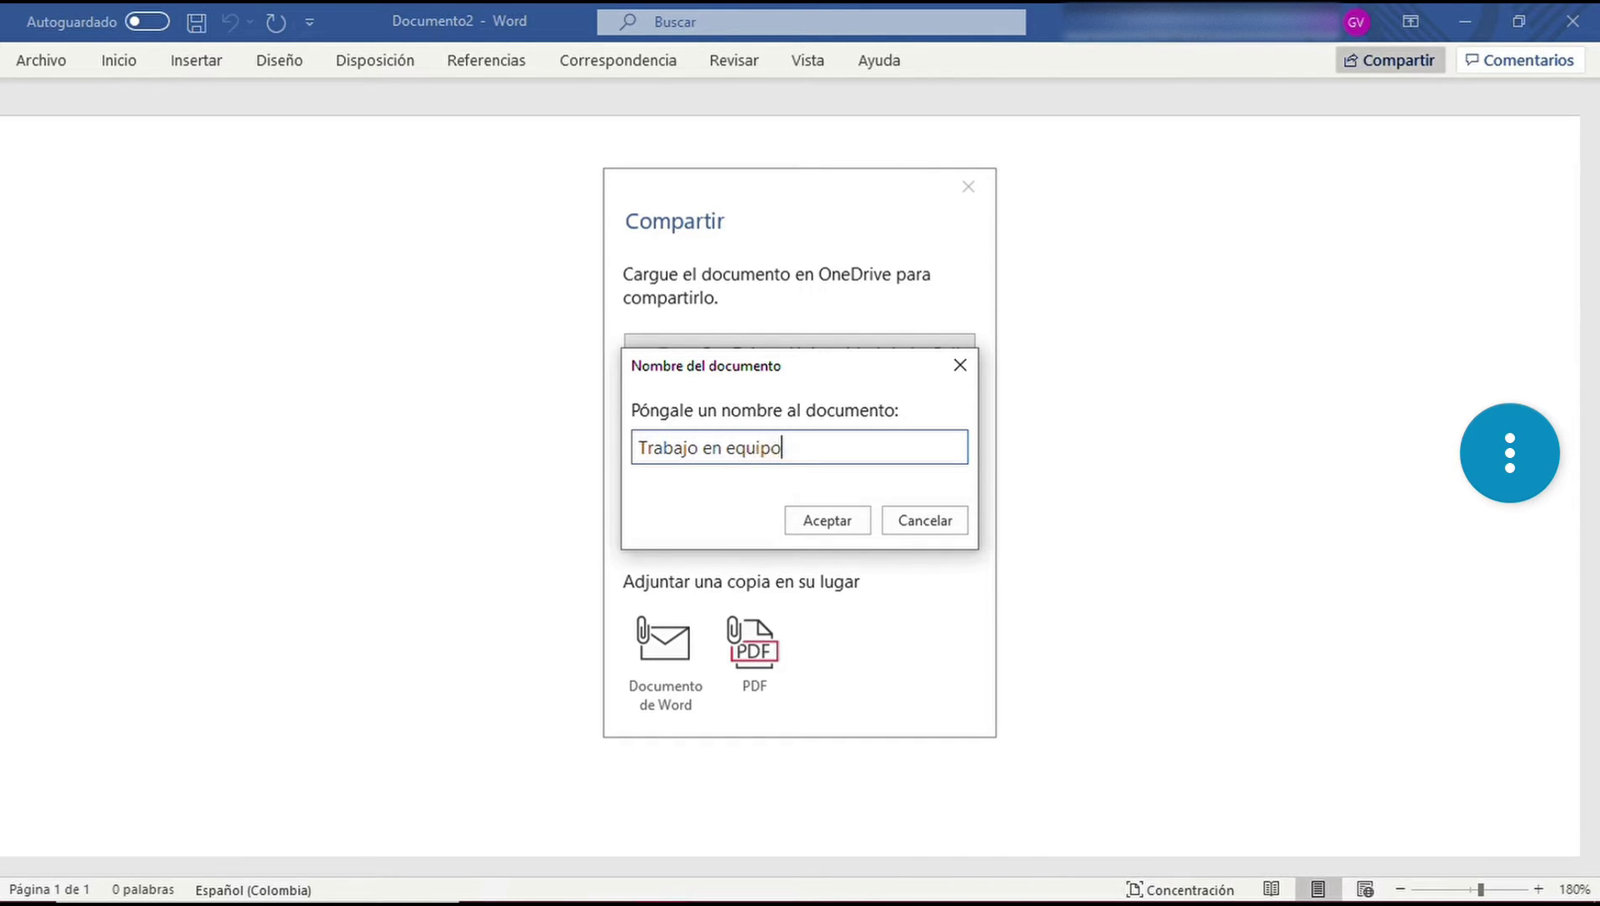
key("Return")
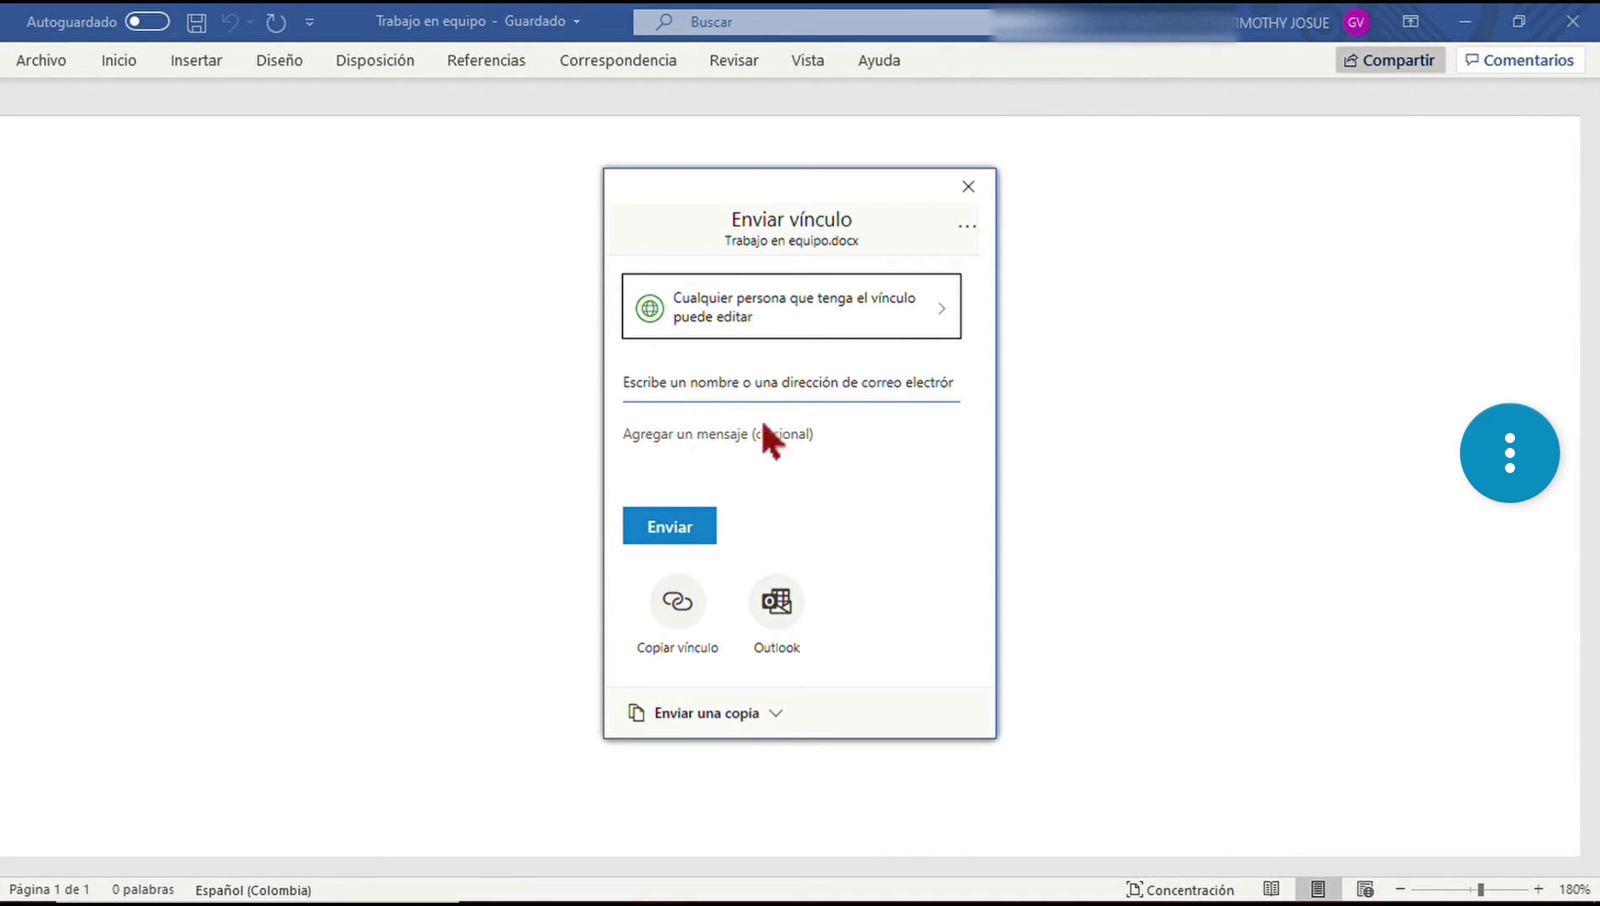
left_click(707, 379)
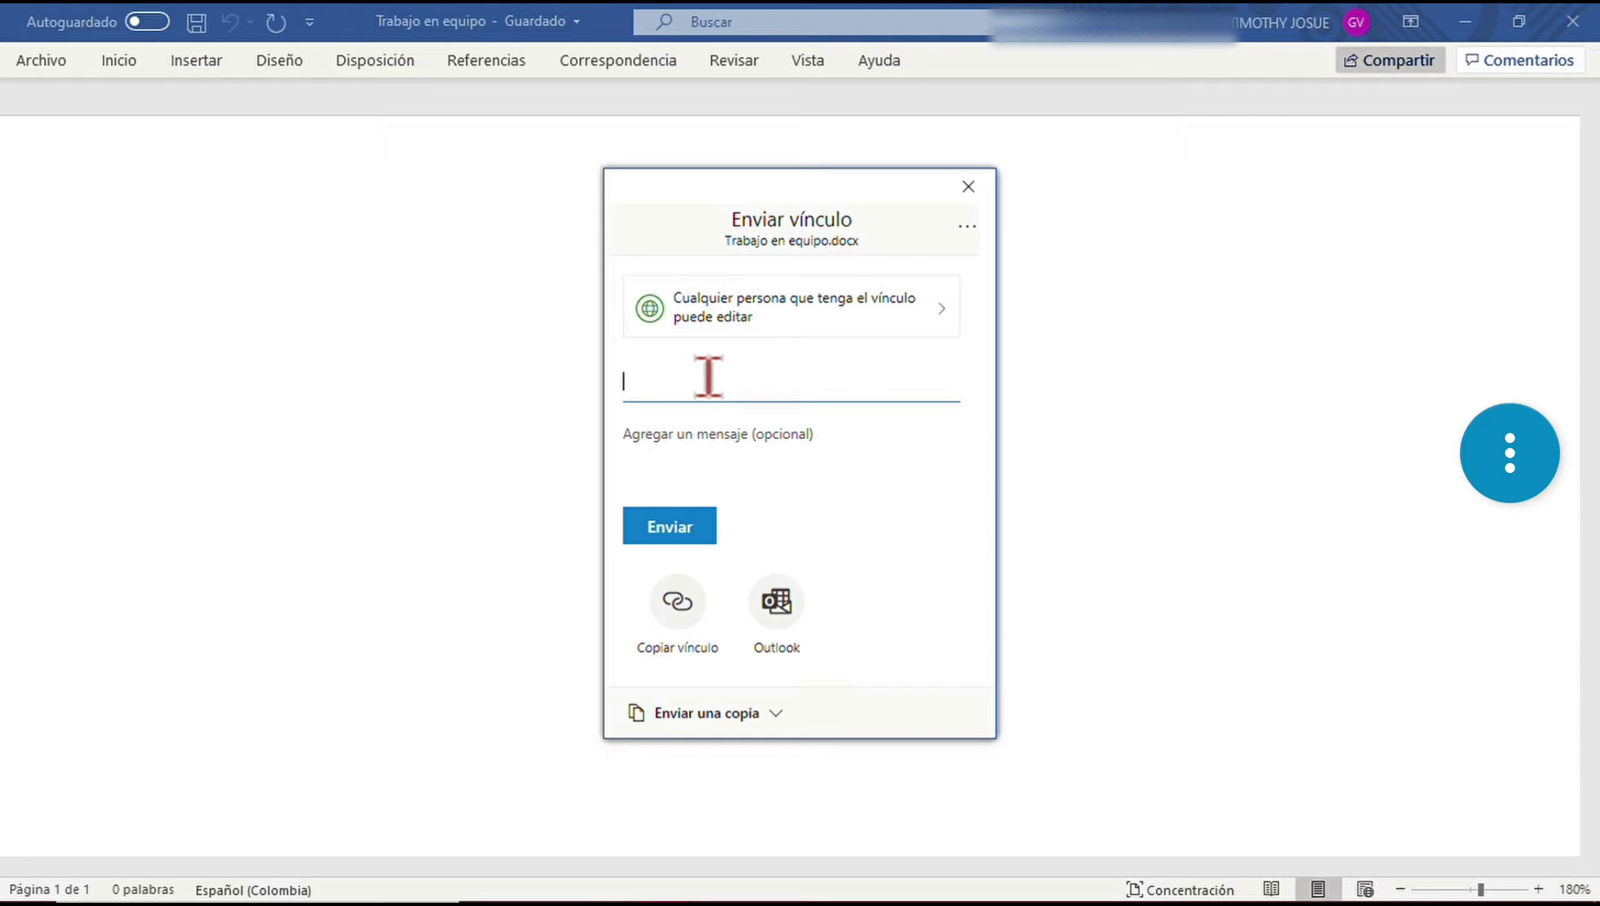
Add the teacher and two students as link recipients, then copy the editable sharing link.
type("carlos")
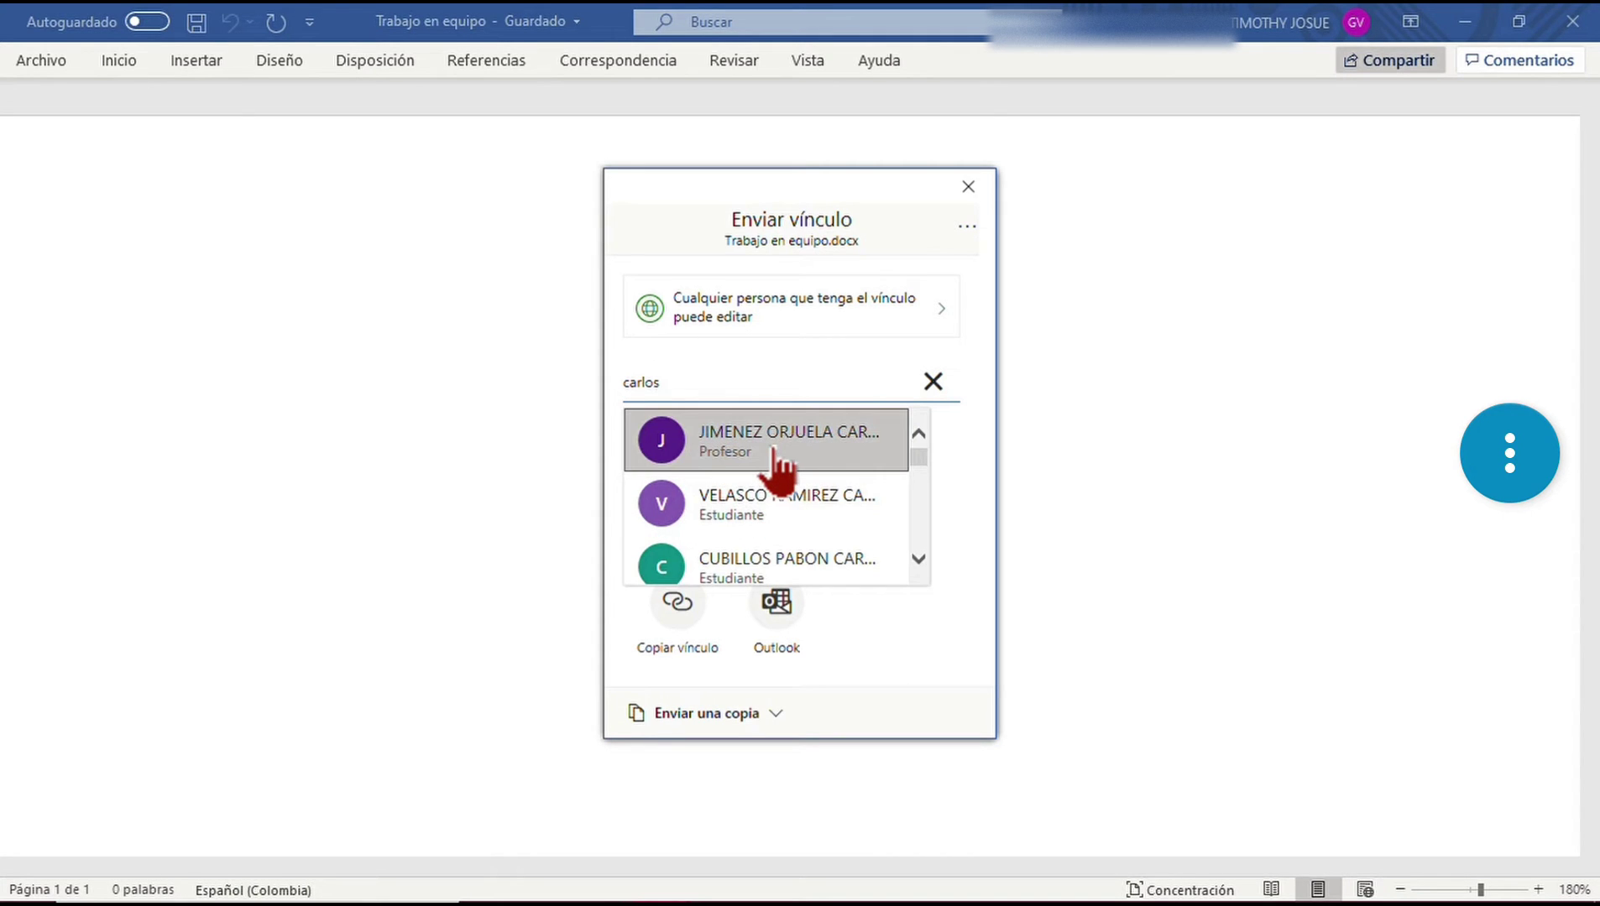
left_click(776, 466)
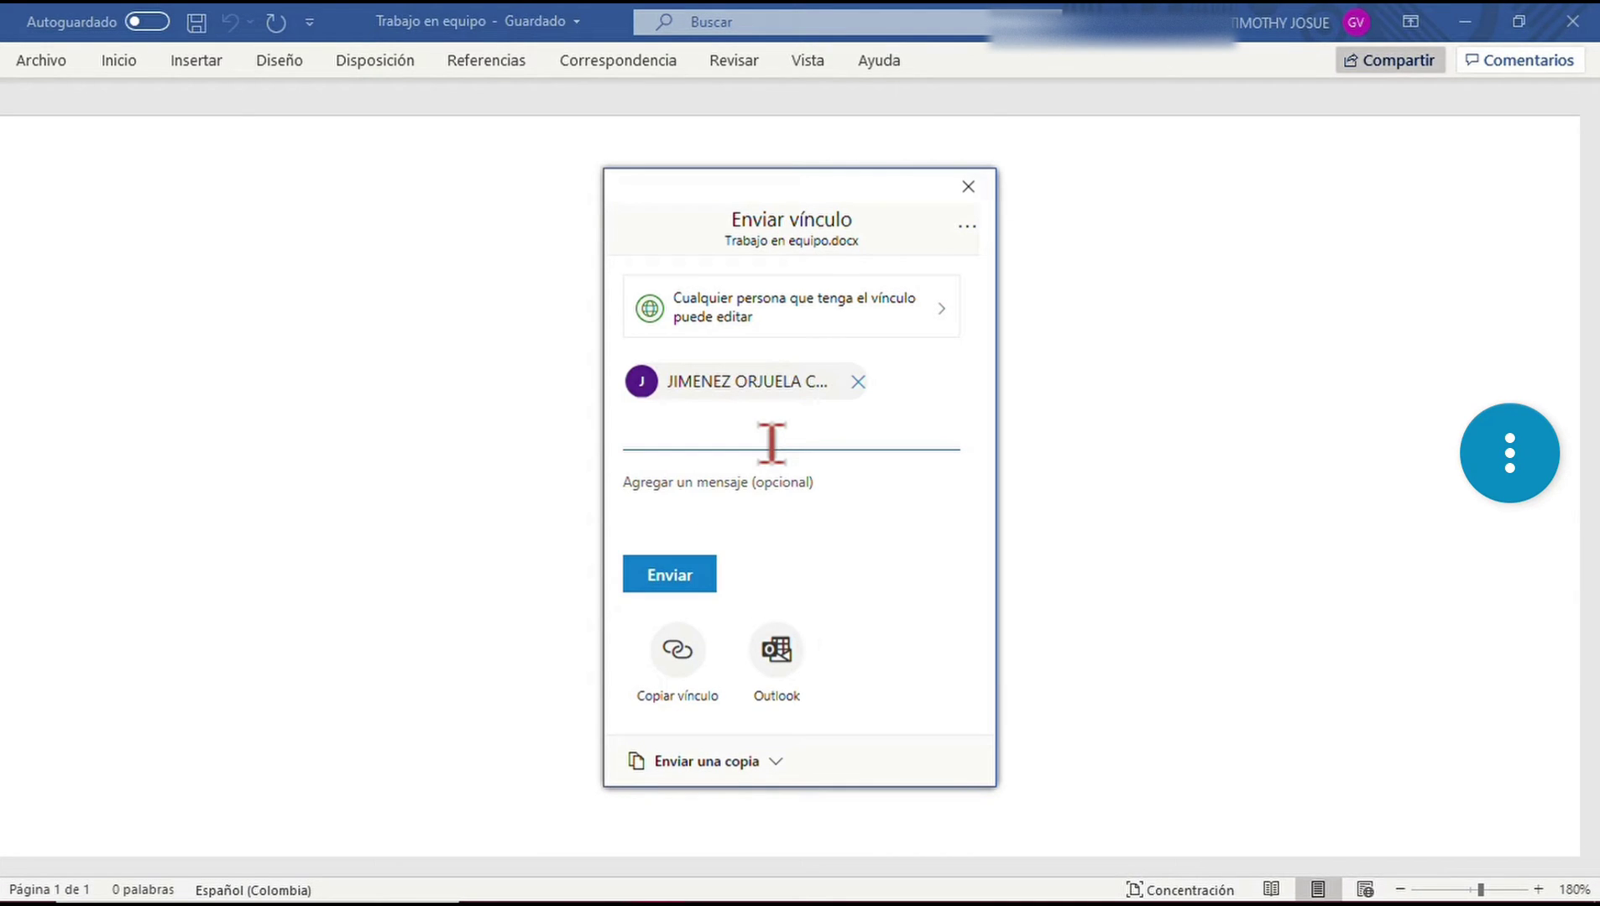
type("natalia")
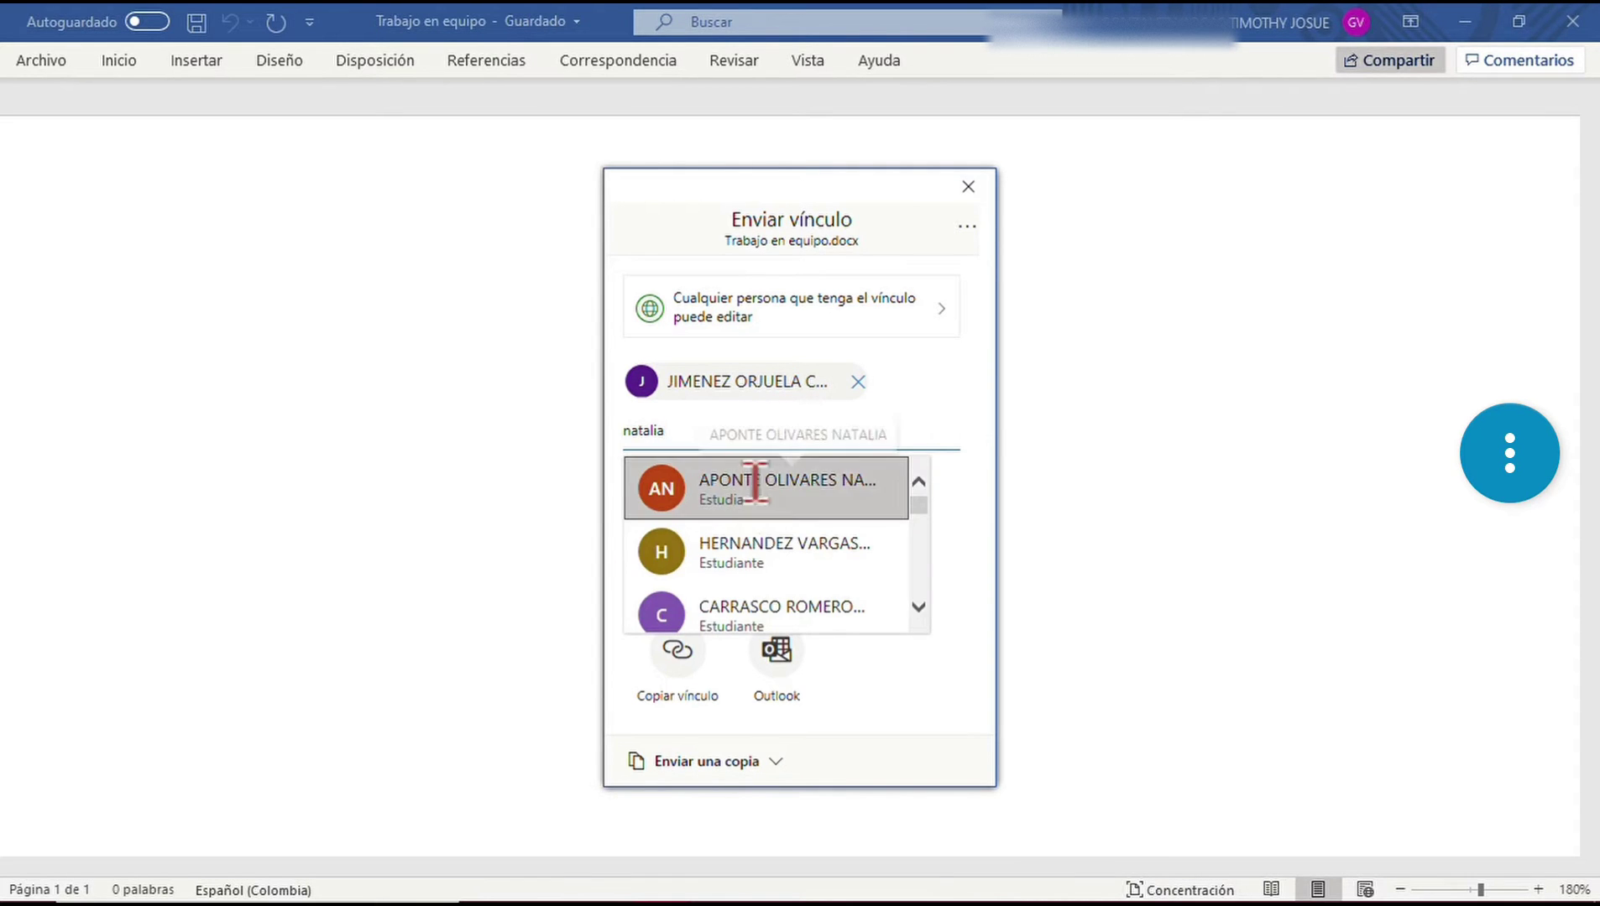
left_click(756, 484)
type("day")
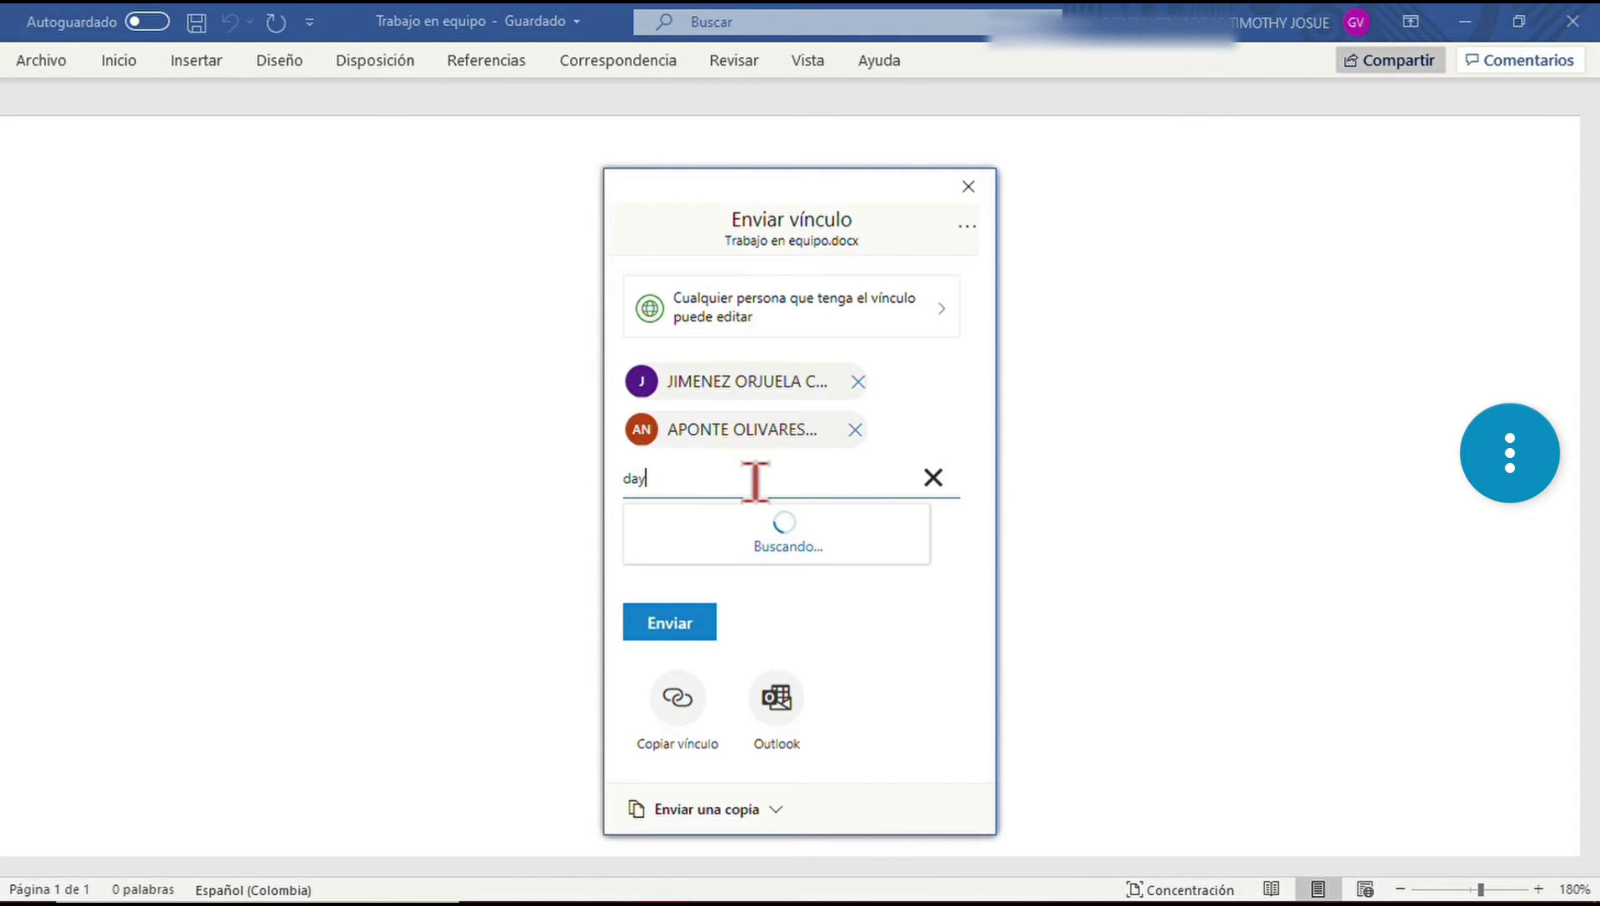
type("ann")
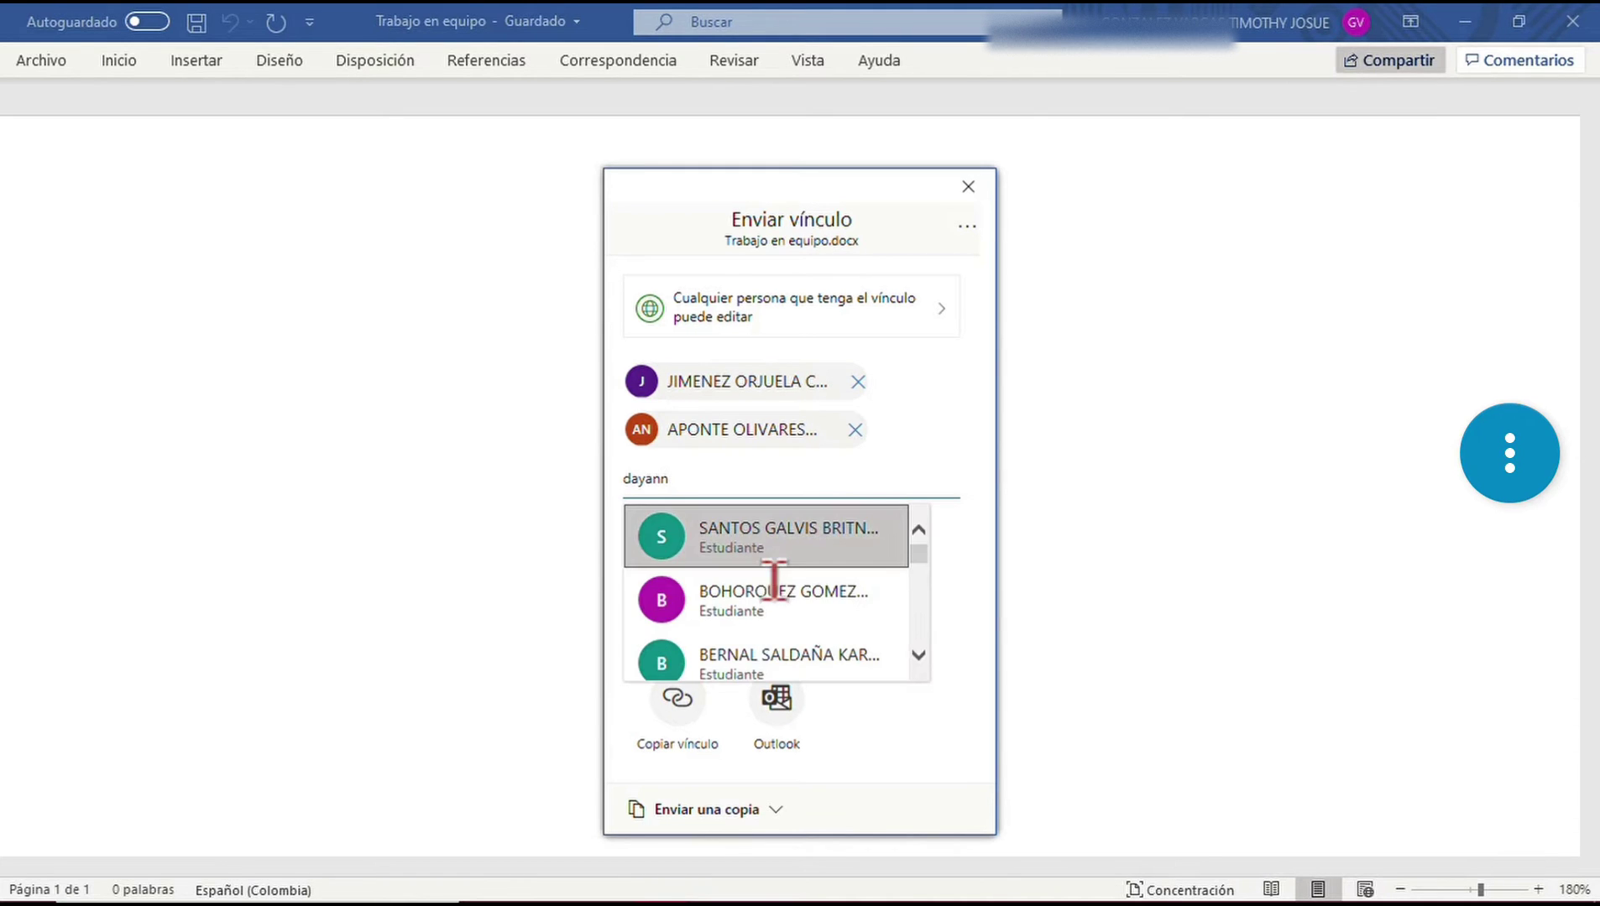
left_click(753, 541)
type("cesar")
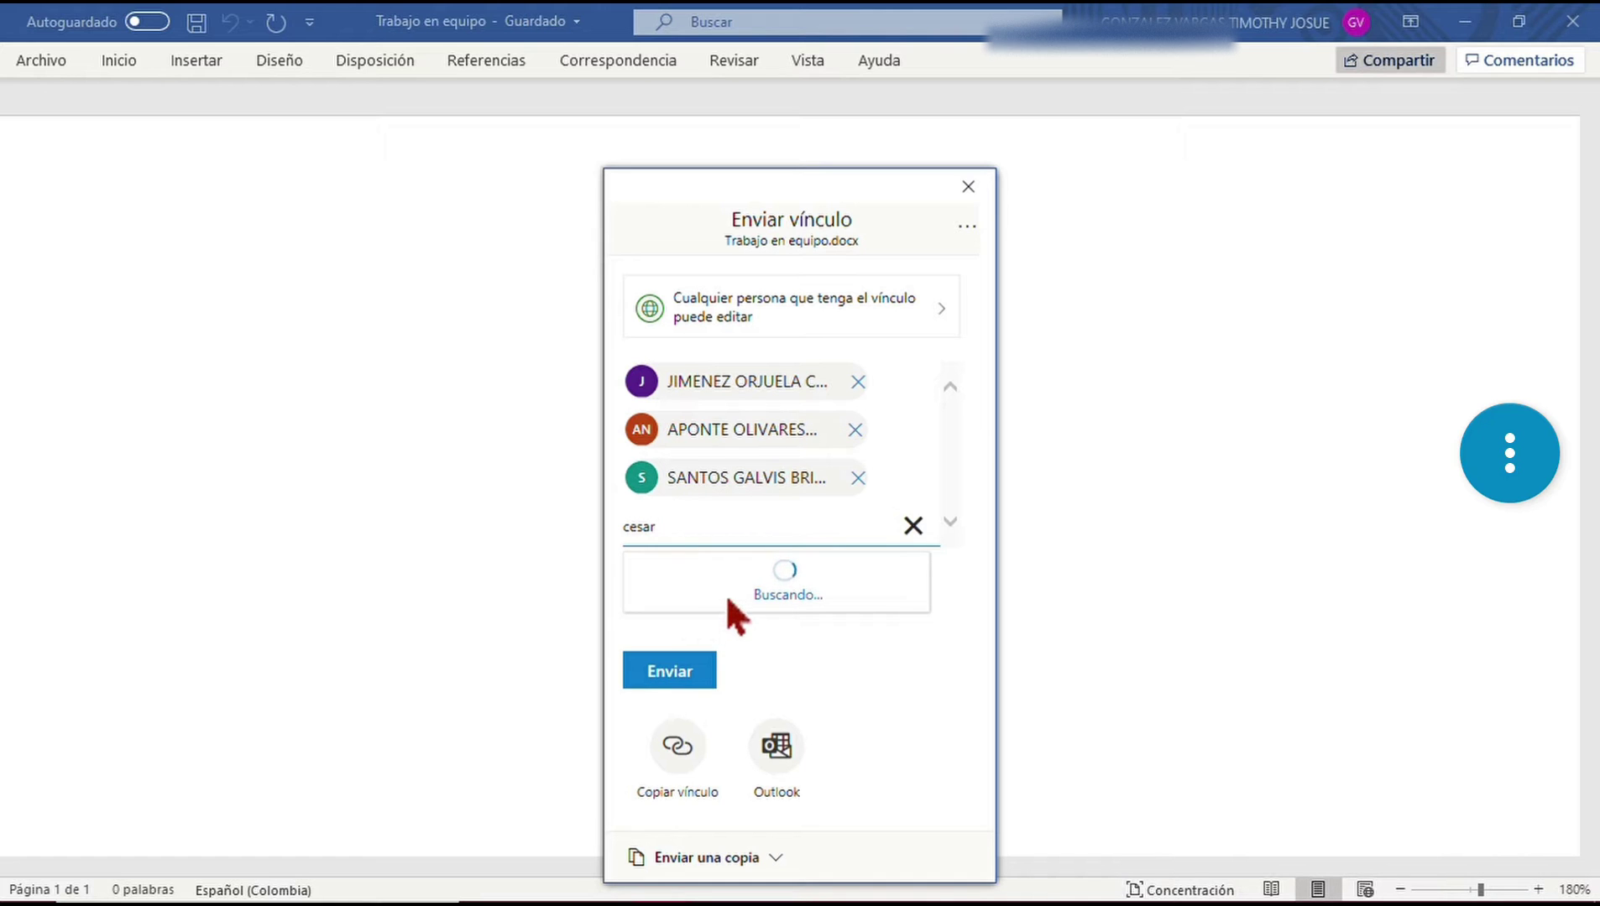
left_click(913, 526)
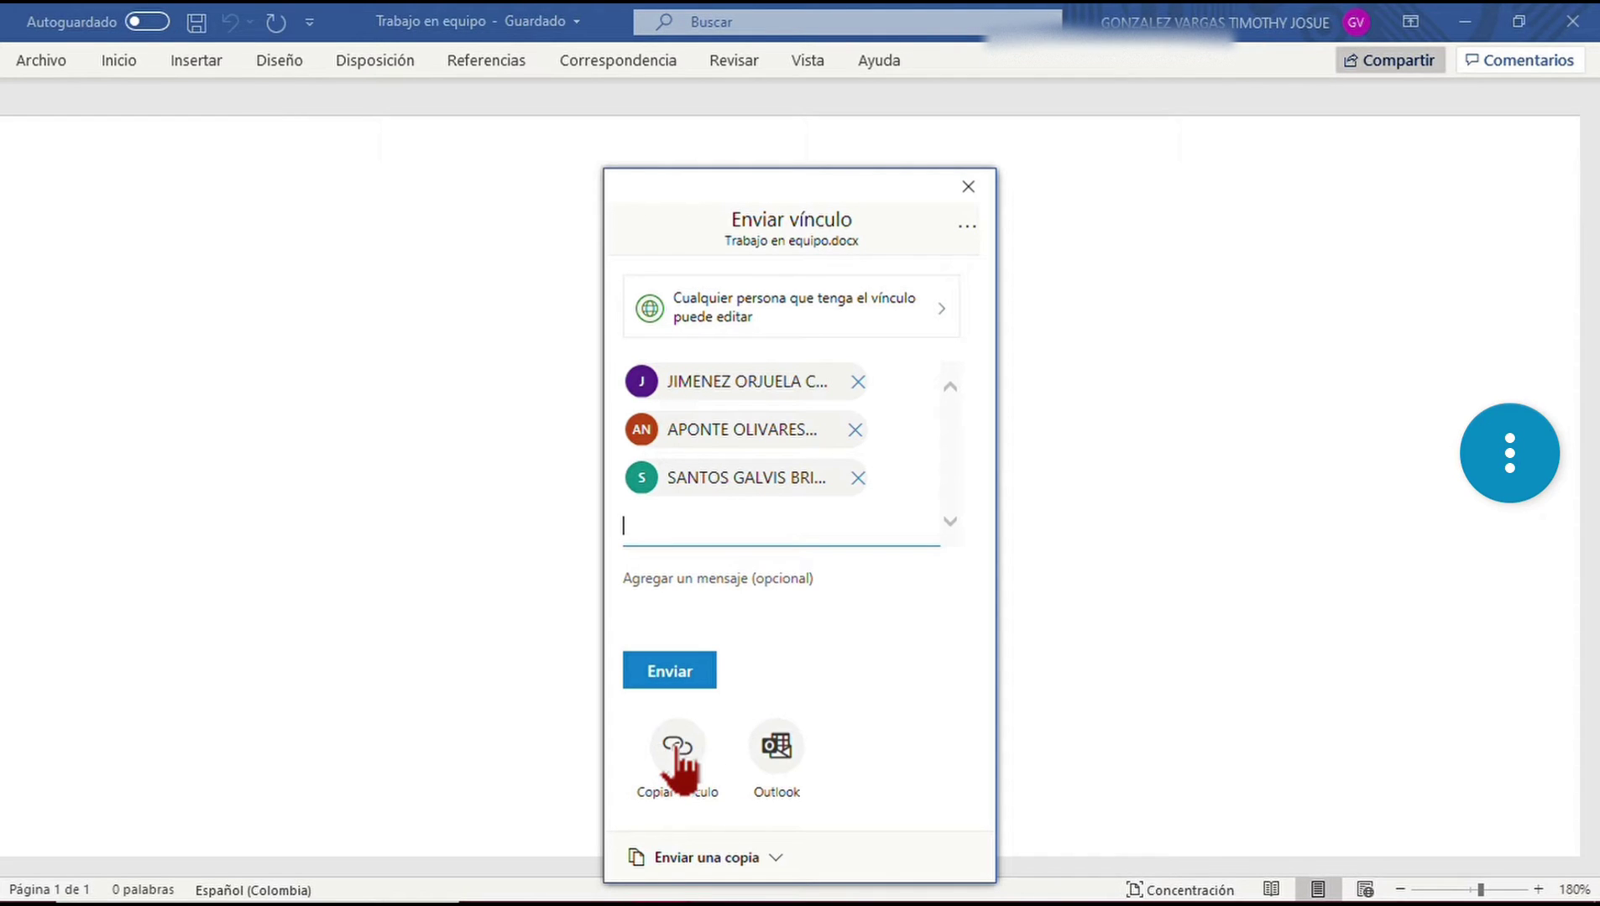
left_click(672, 756)
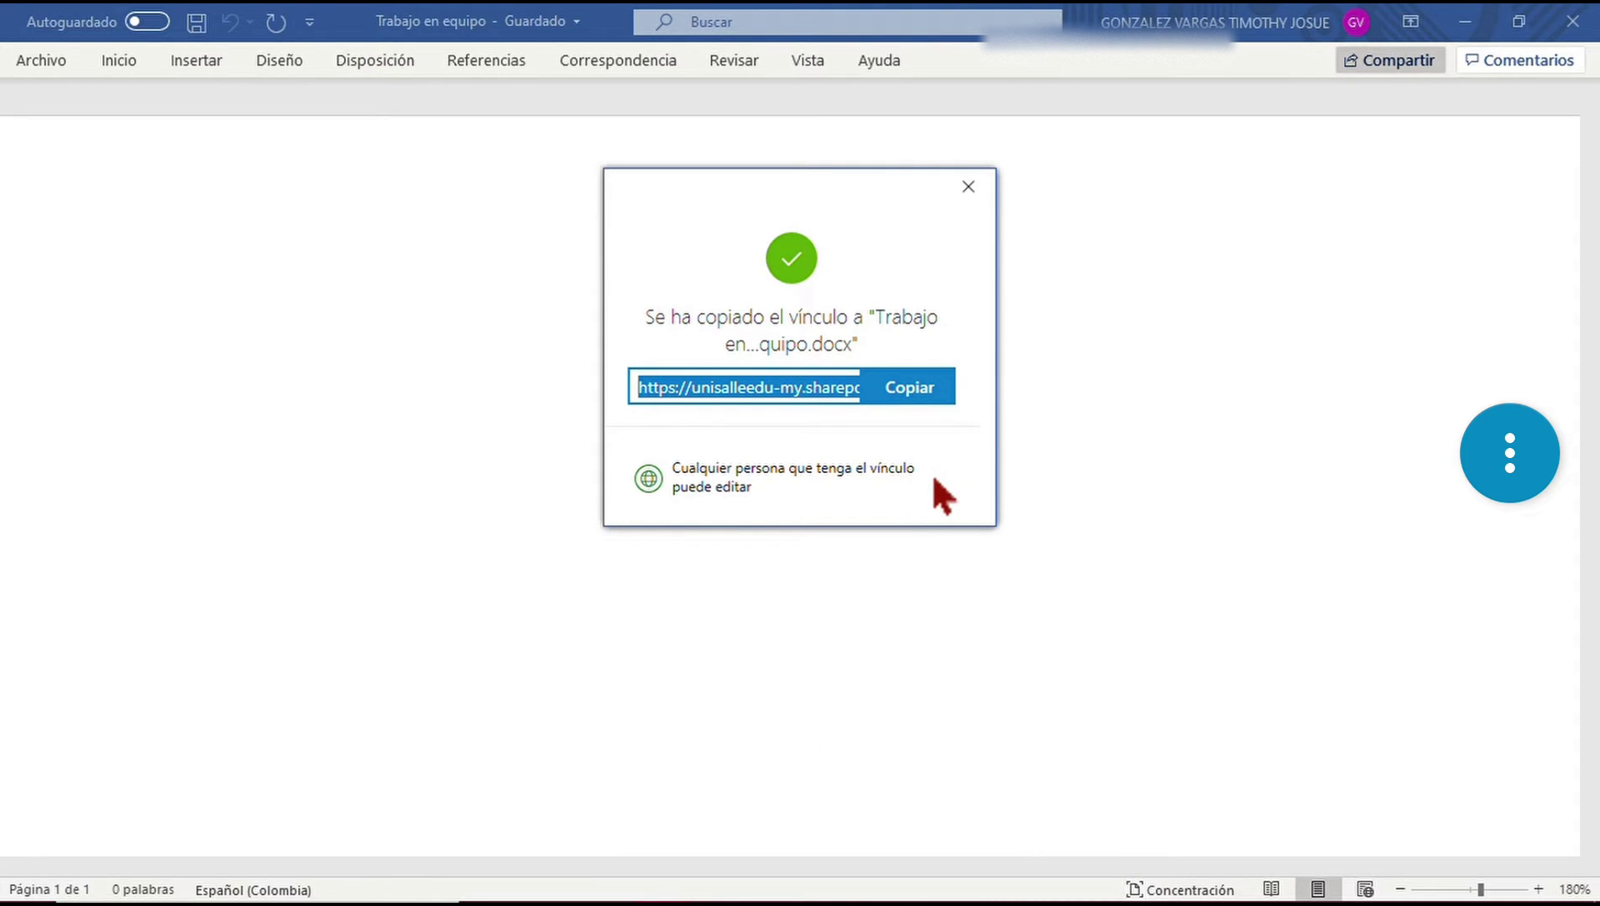
Paste the sharing link into the document and type 'Trabajo en grupo' on a line above it.
left_click(967, 187)
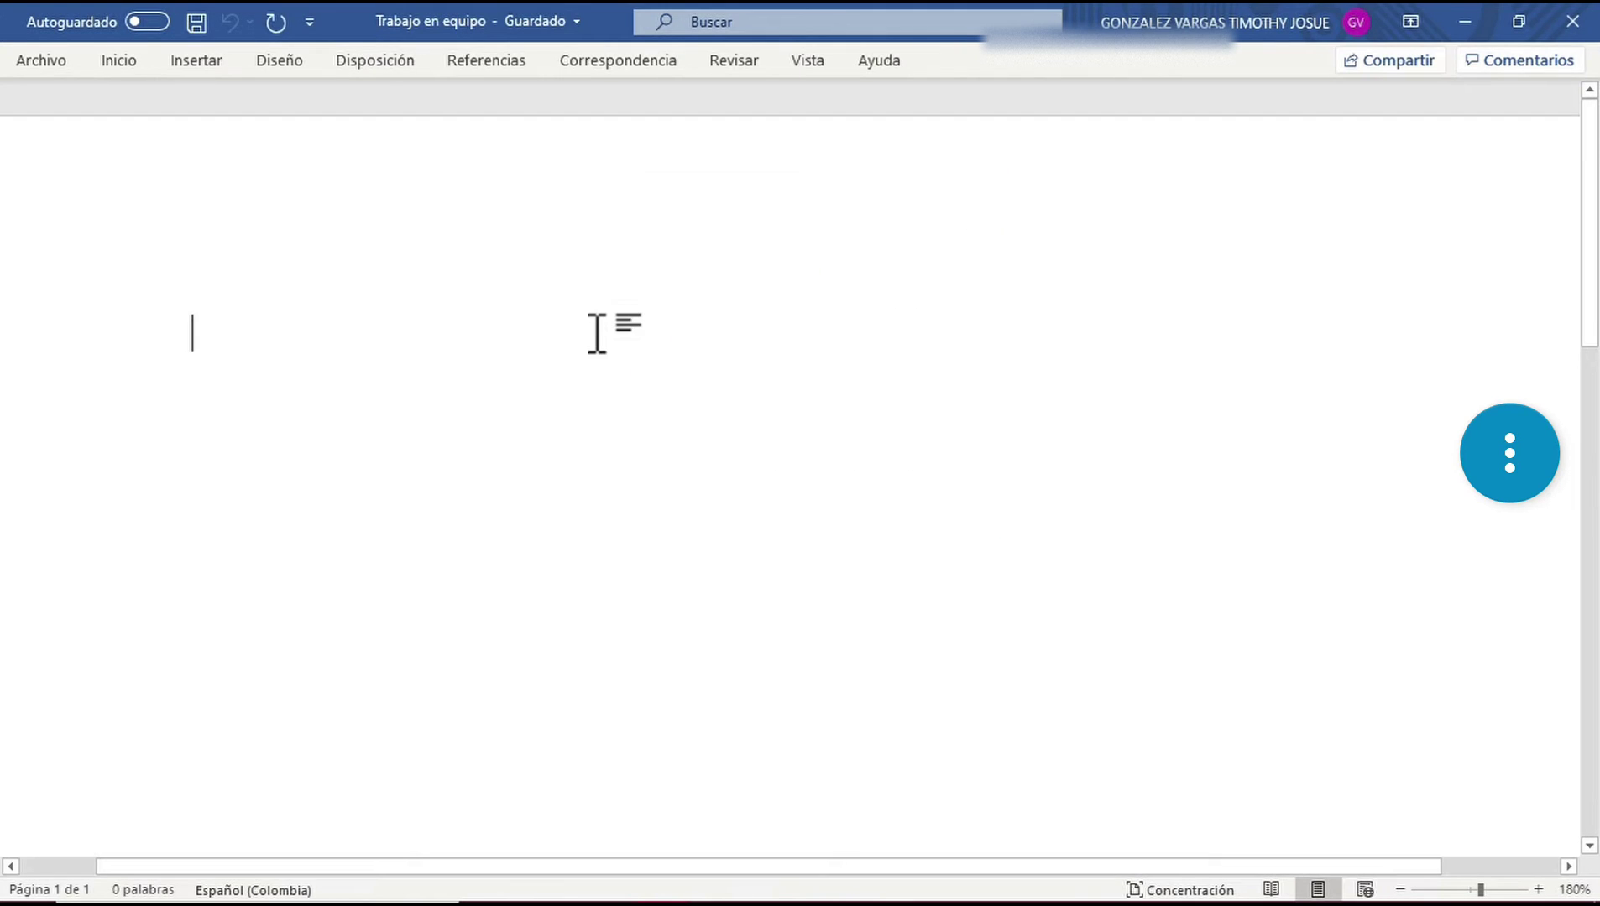
type("Trabajo en equipo.docx")
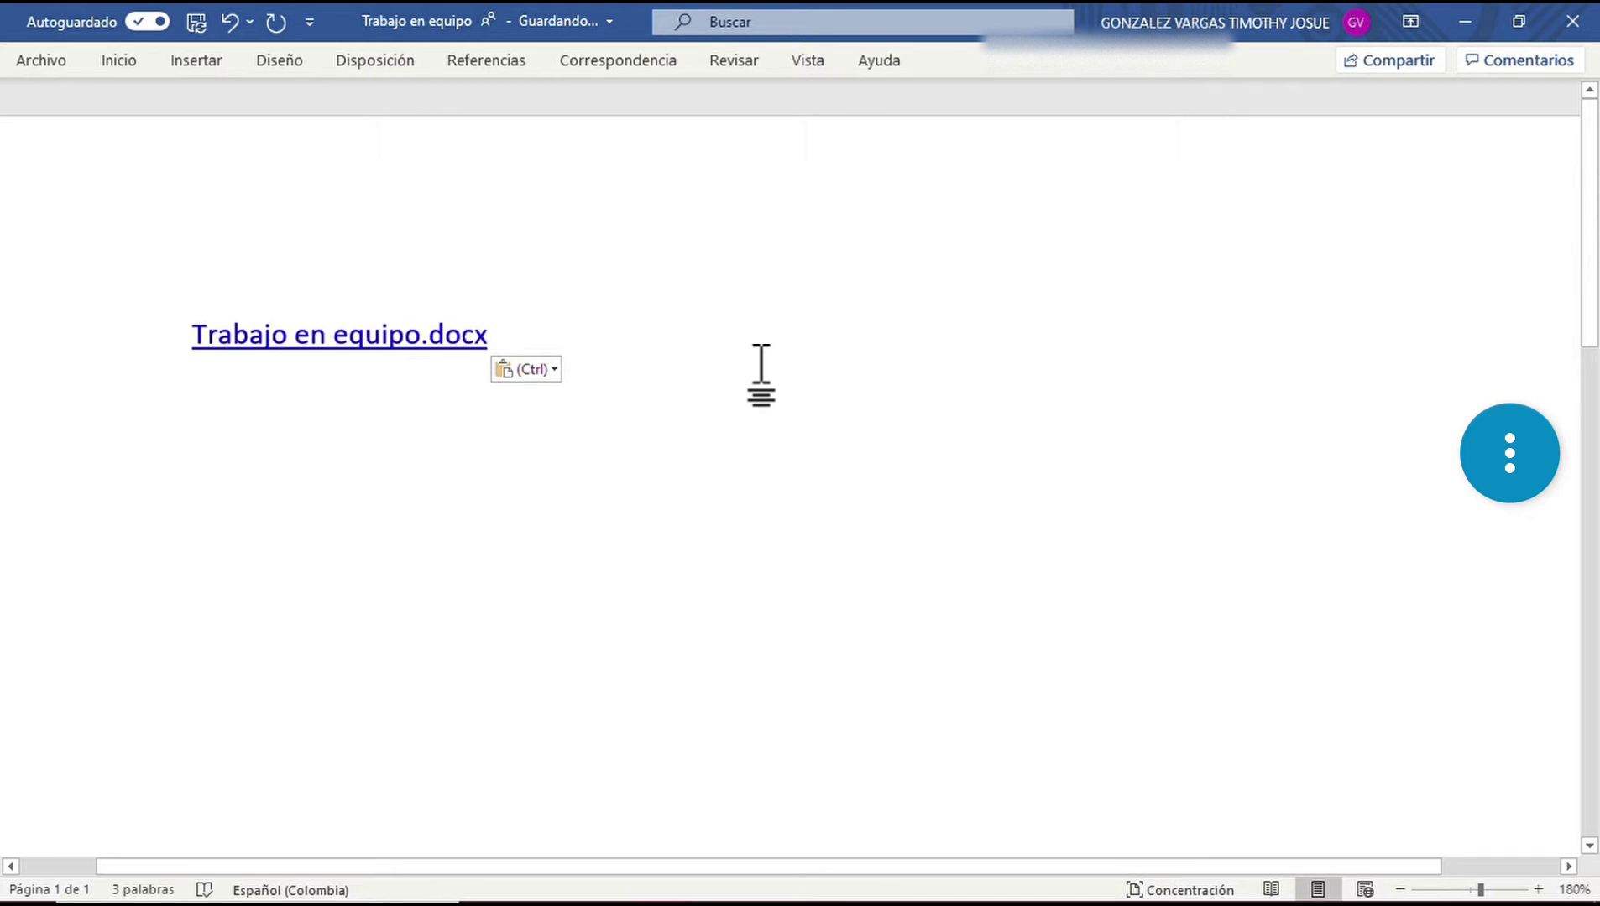
left_click(189, 335)
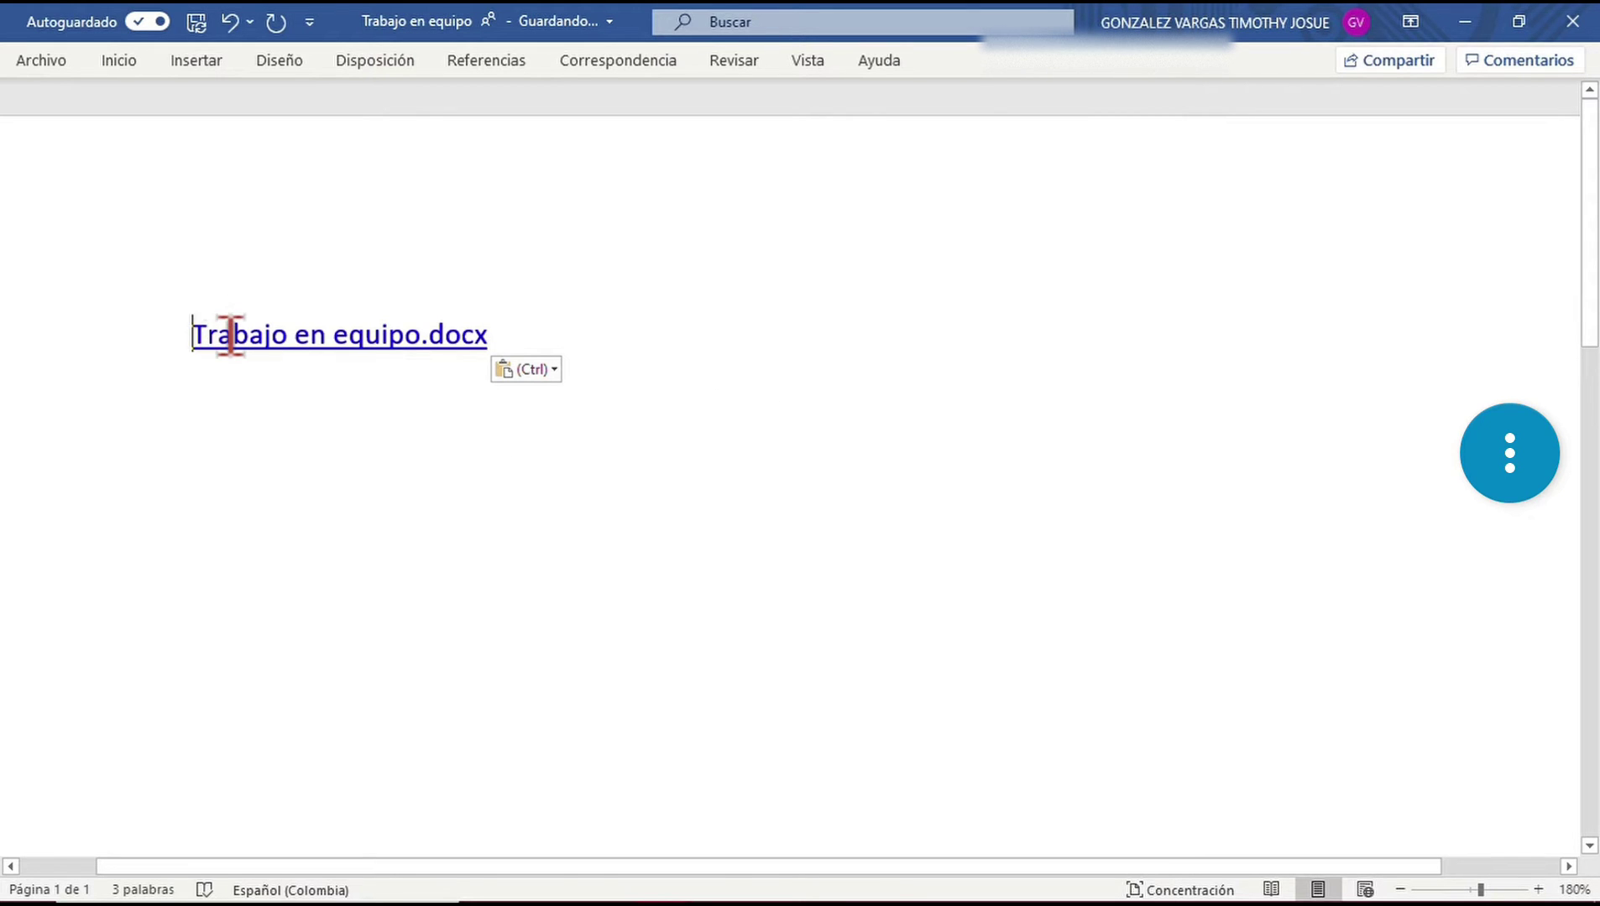
key("Return")
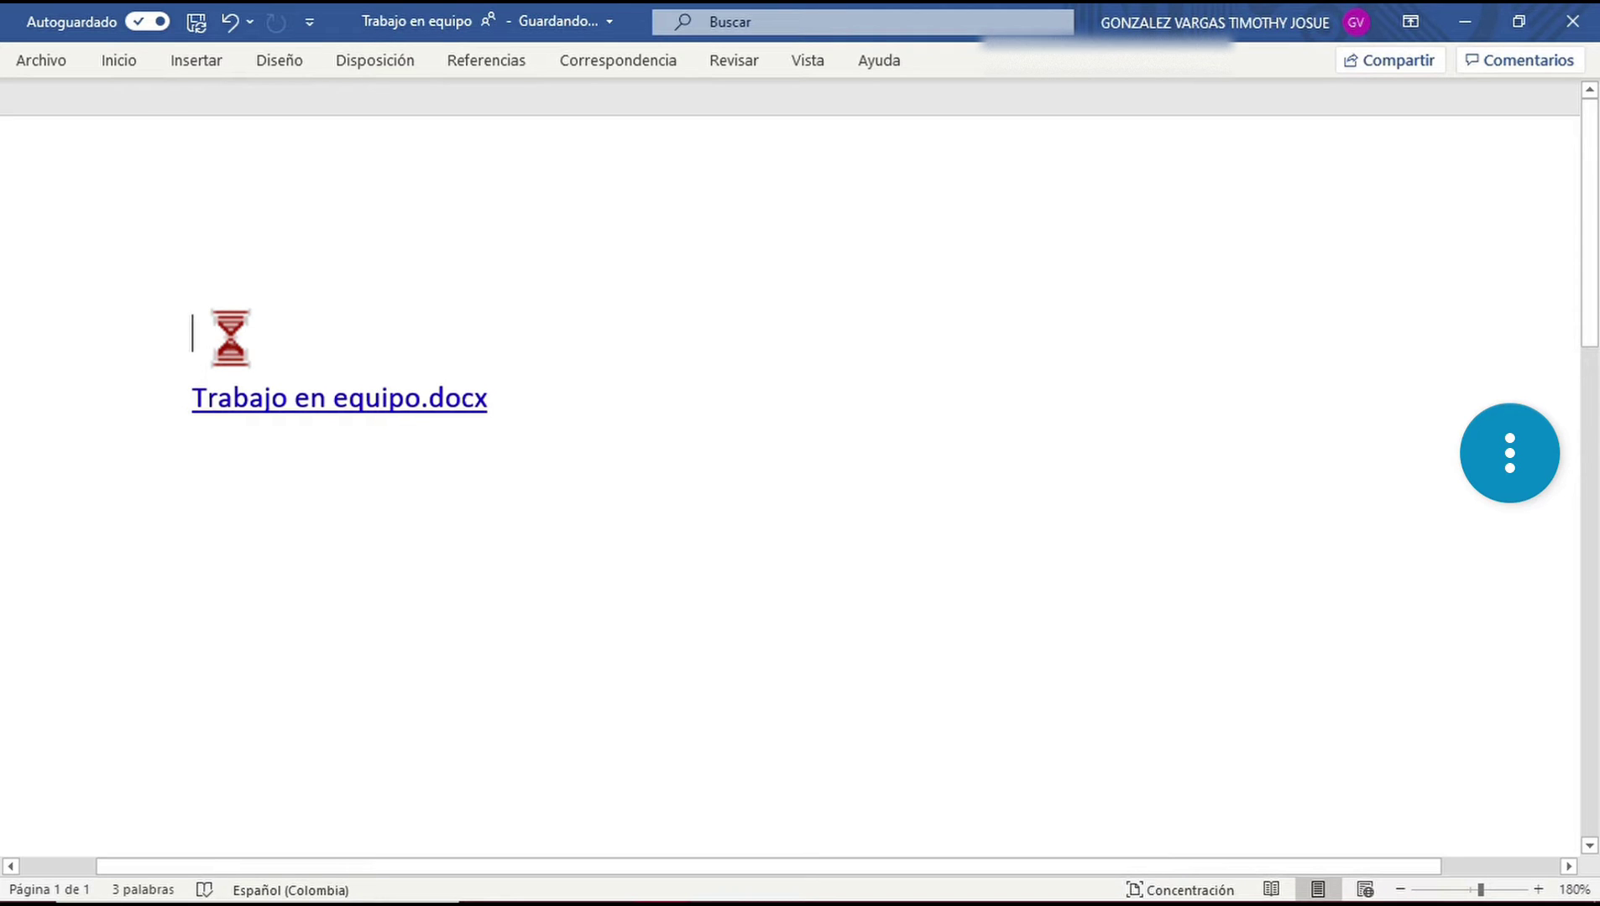
type("Trabajo en grupo")
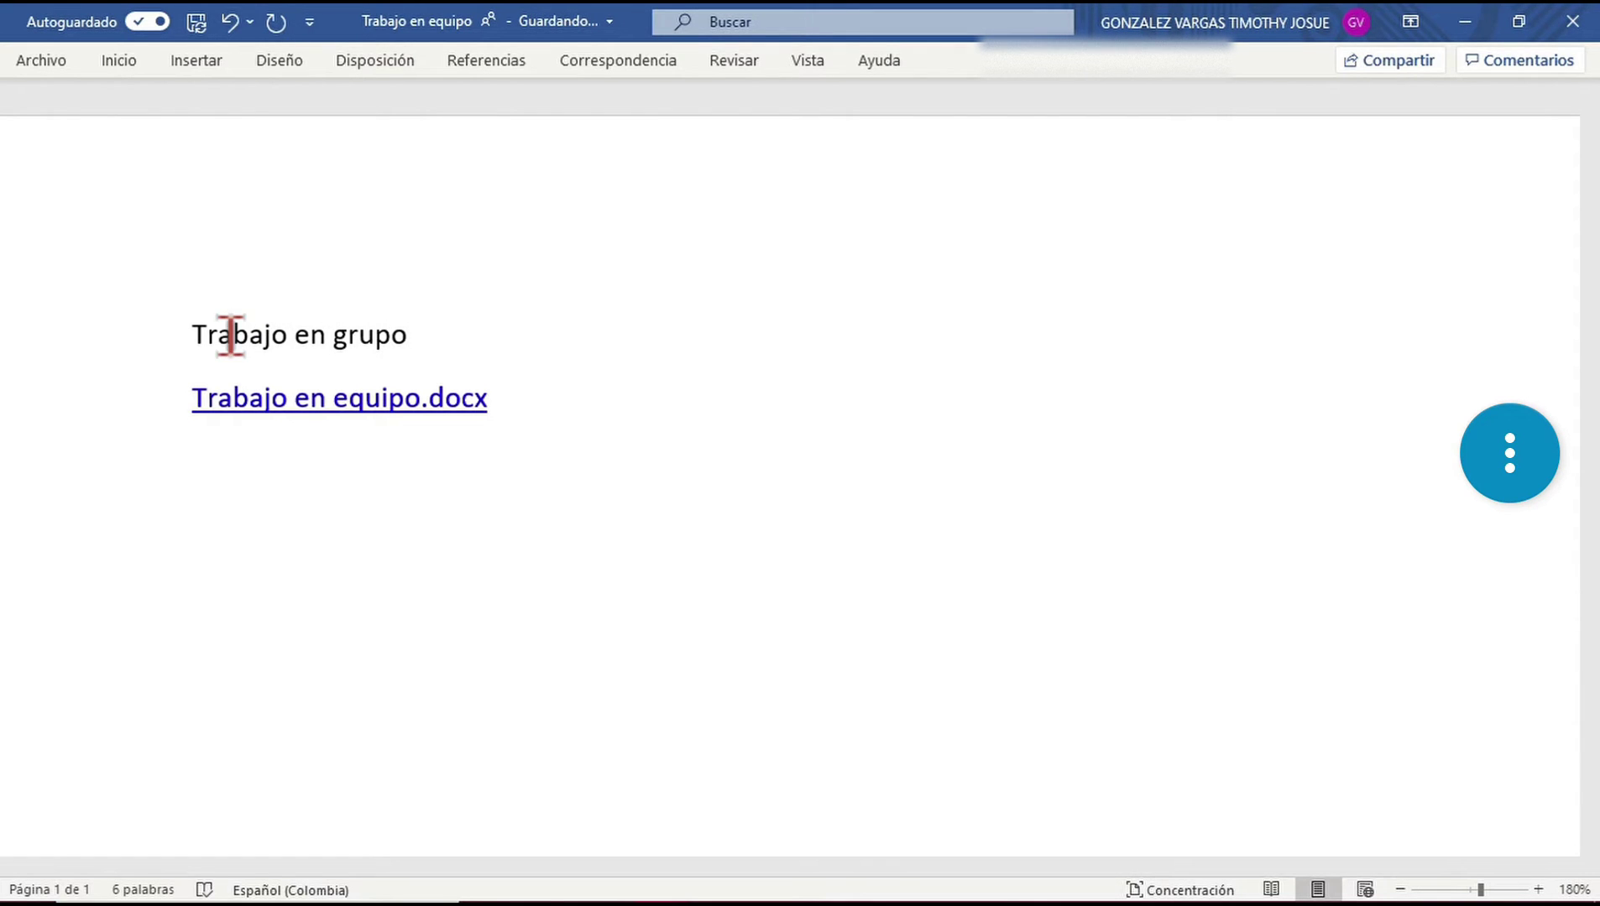
Apply the Título 1 heading style to the 'Trabajo en grupo' line.
triple_click(231, 336)
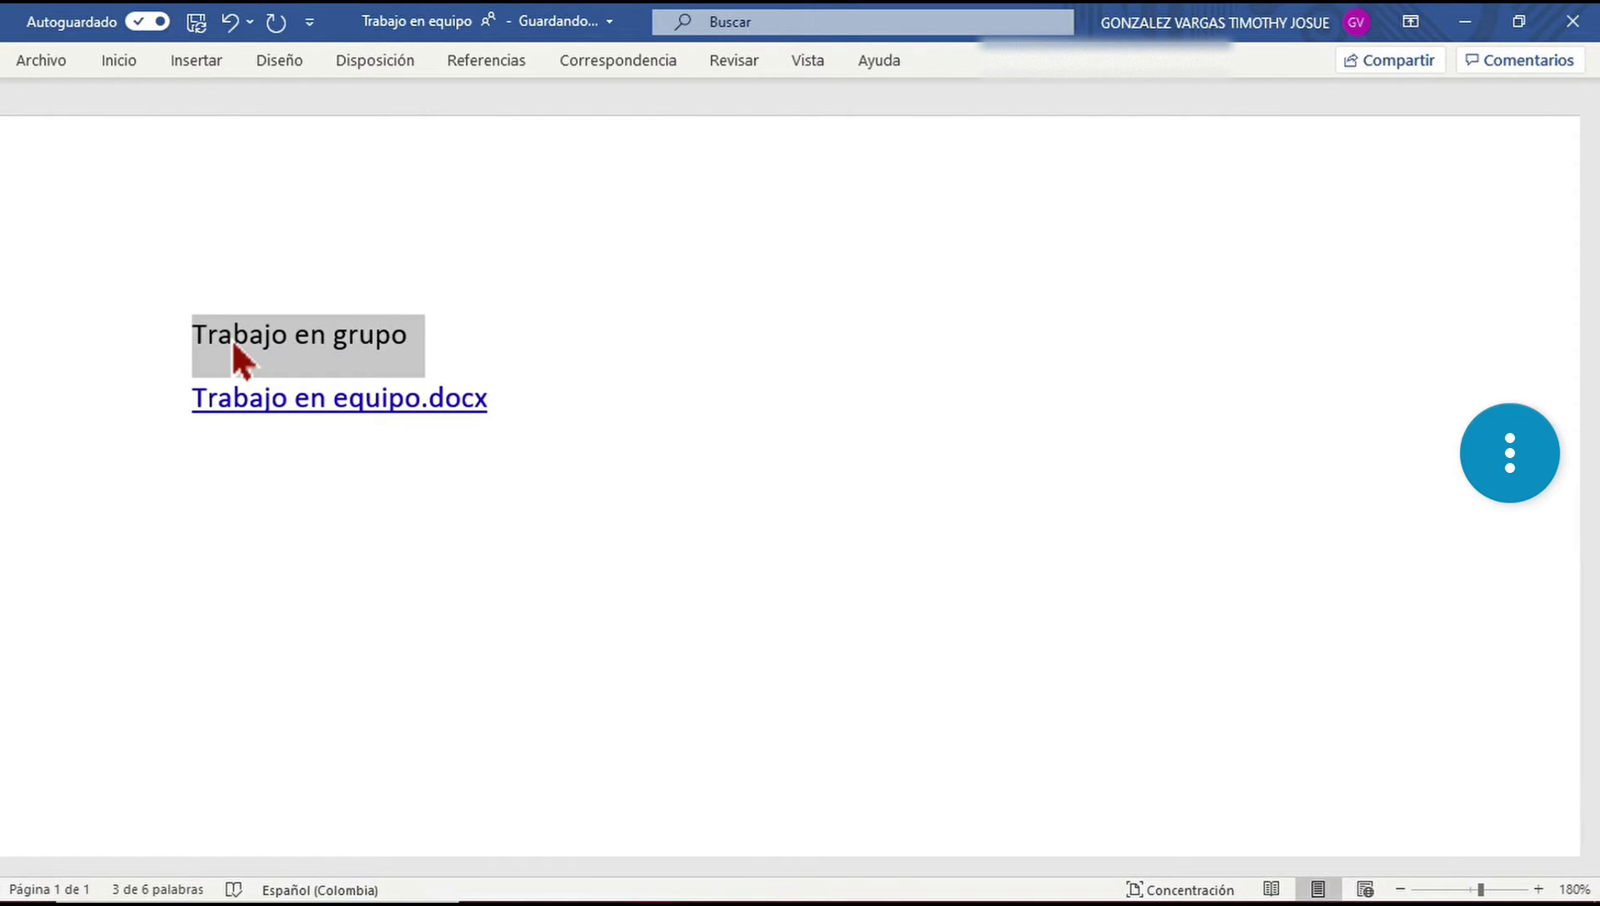
key("alt")
key("o")
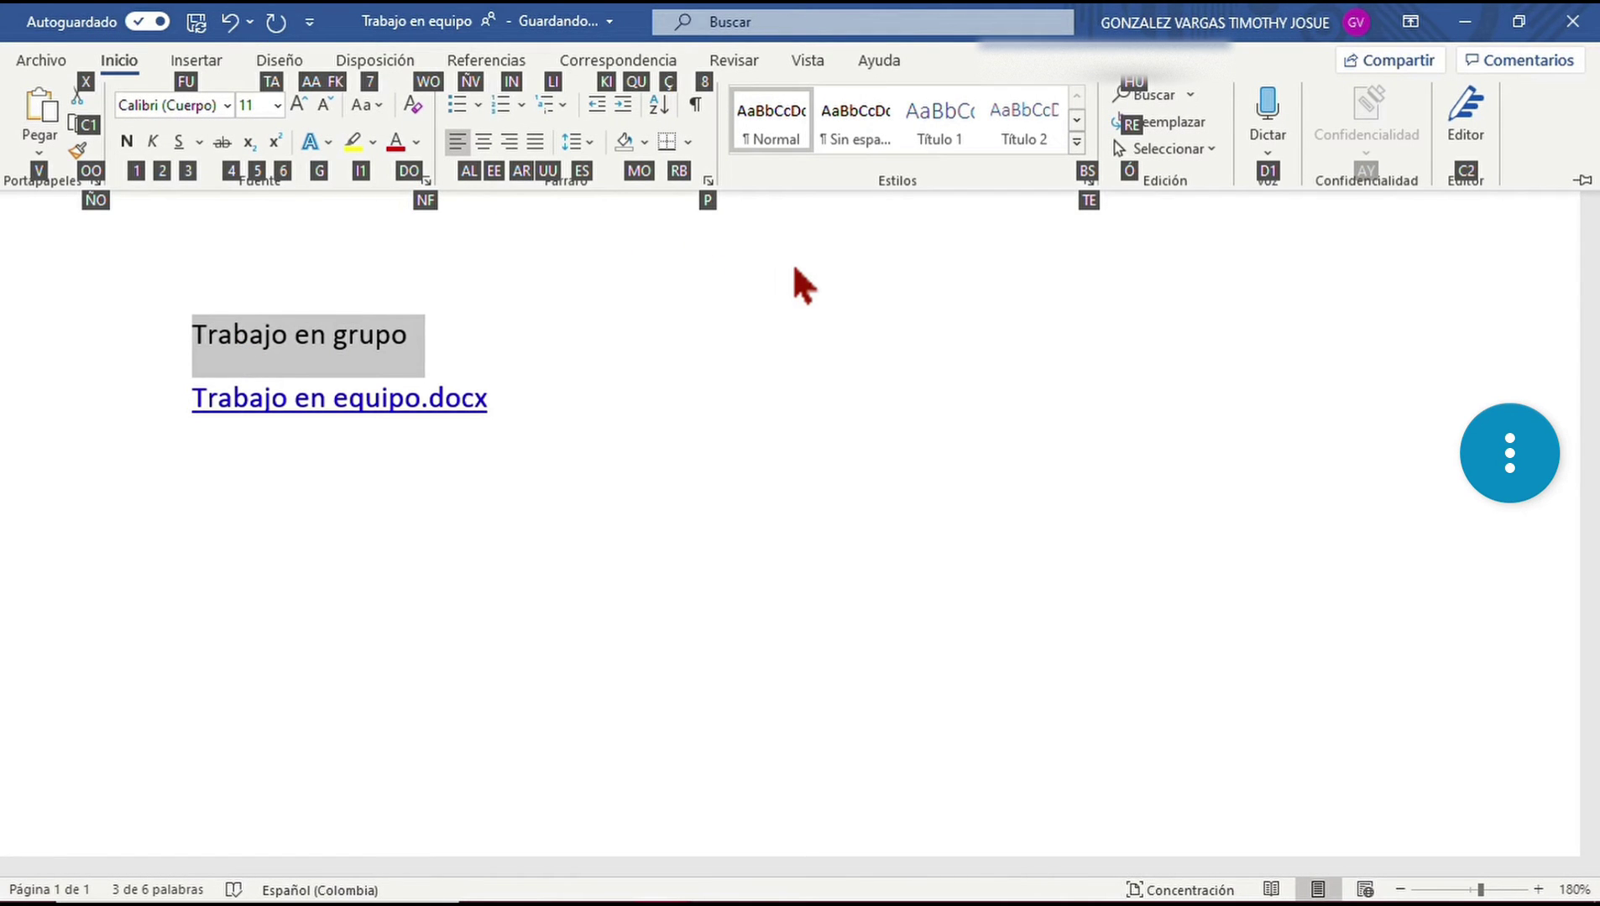
key("b")
key("s")
key("Right")
key("Right")
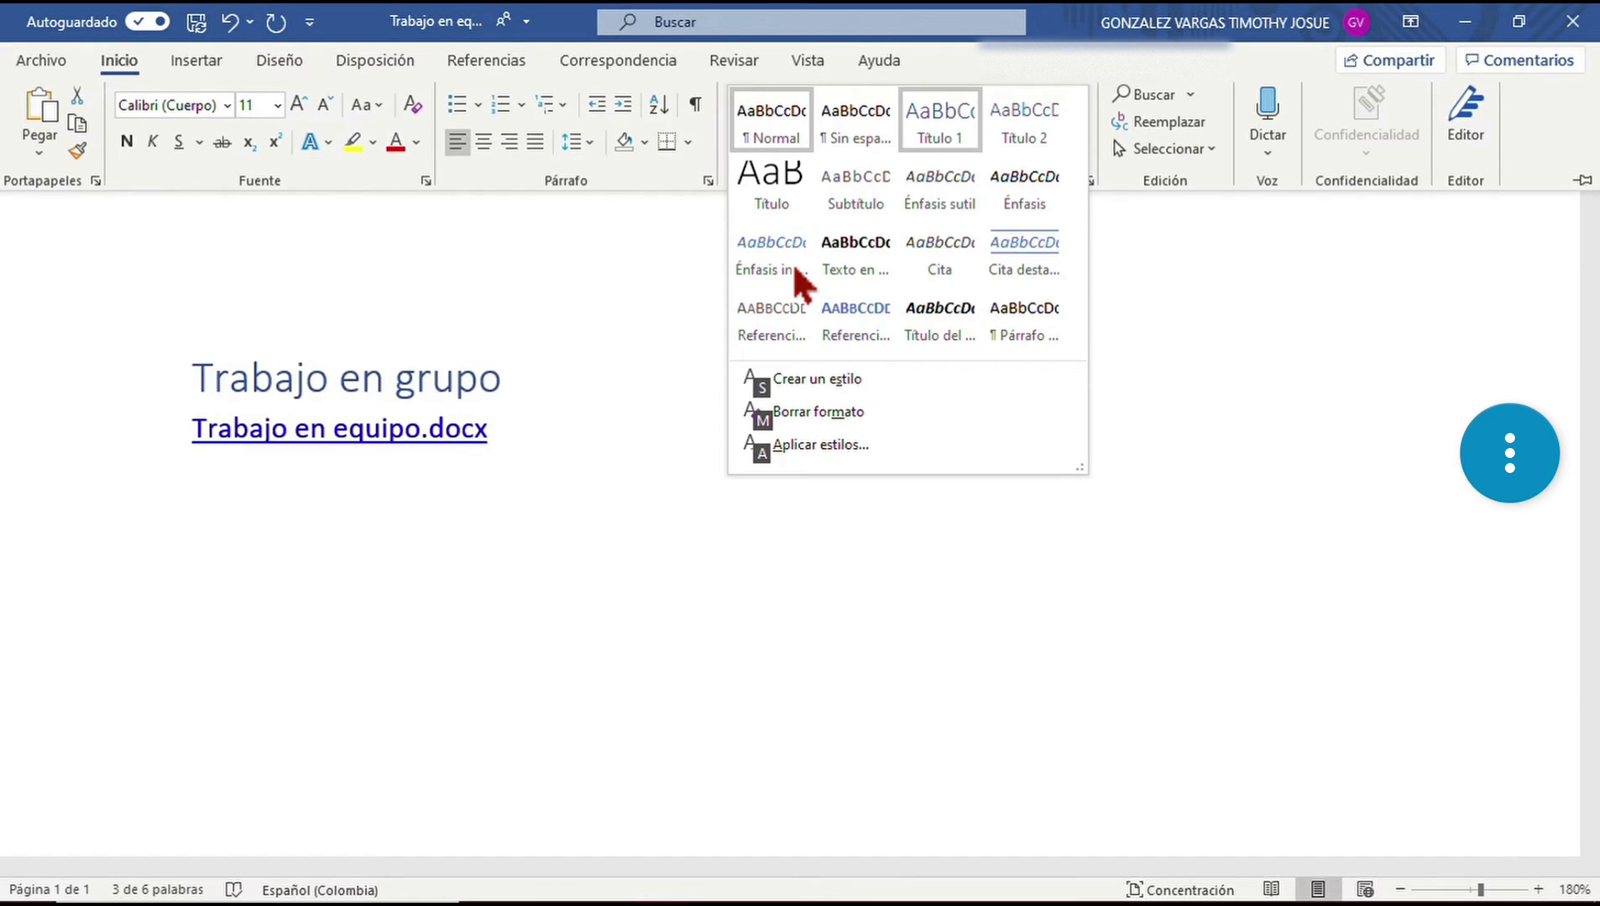
key("Escape")
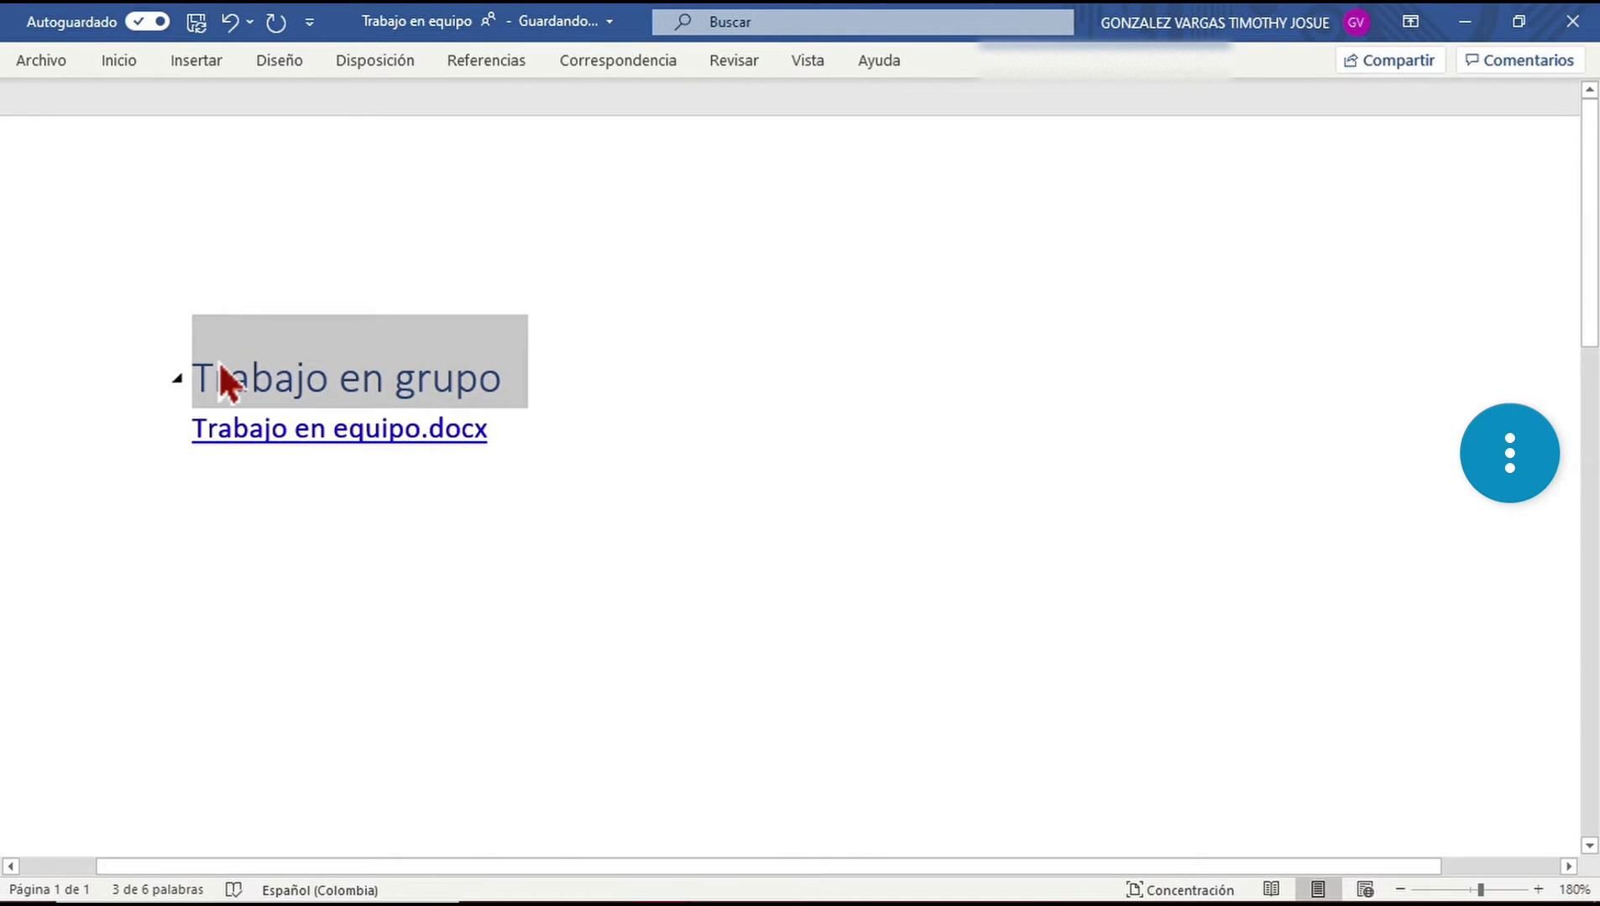
Insert a page break before the heading so it and the link start page 2.
left_click(216, 361)
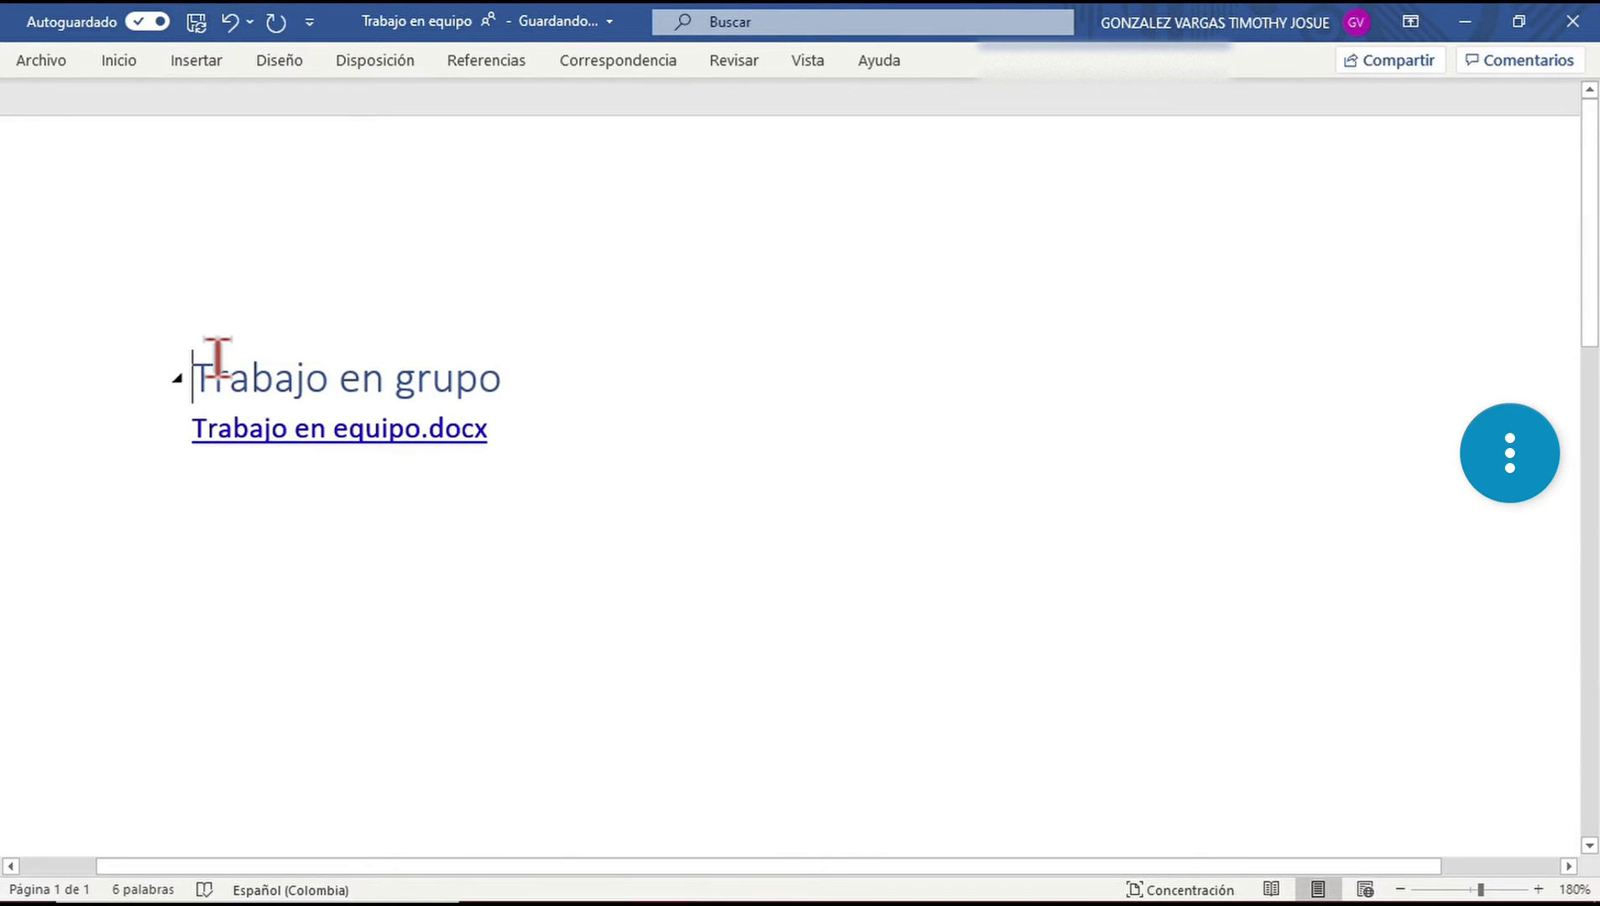
scroll(216, 361, "down", 2)
scroll(210, 370, "down", 1)
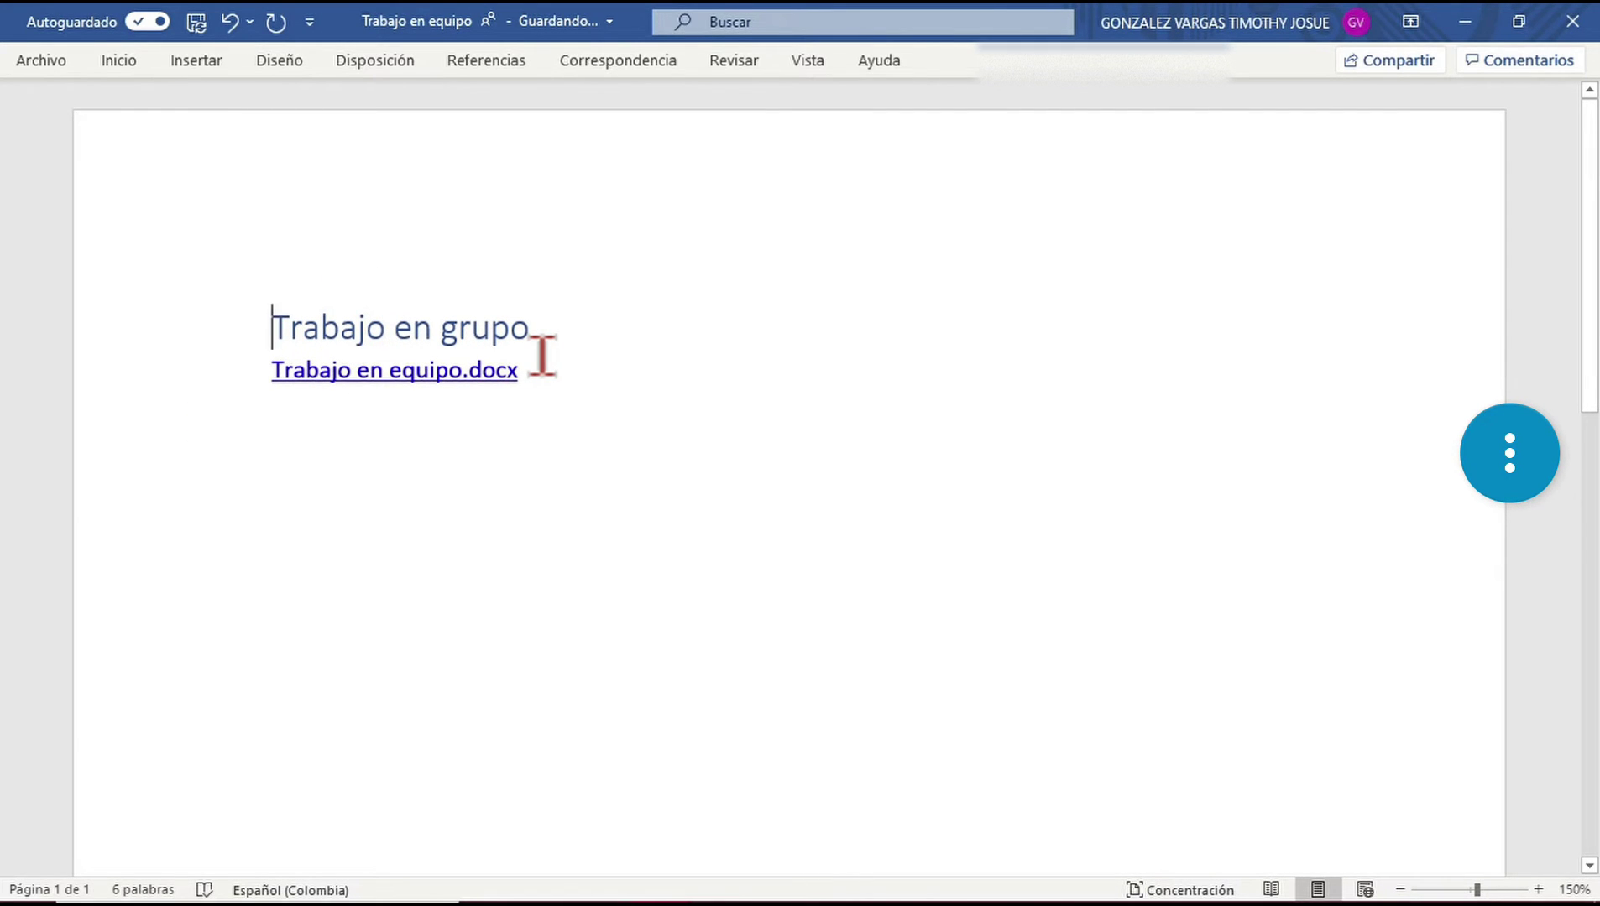
key("ctrl+Return")
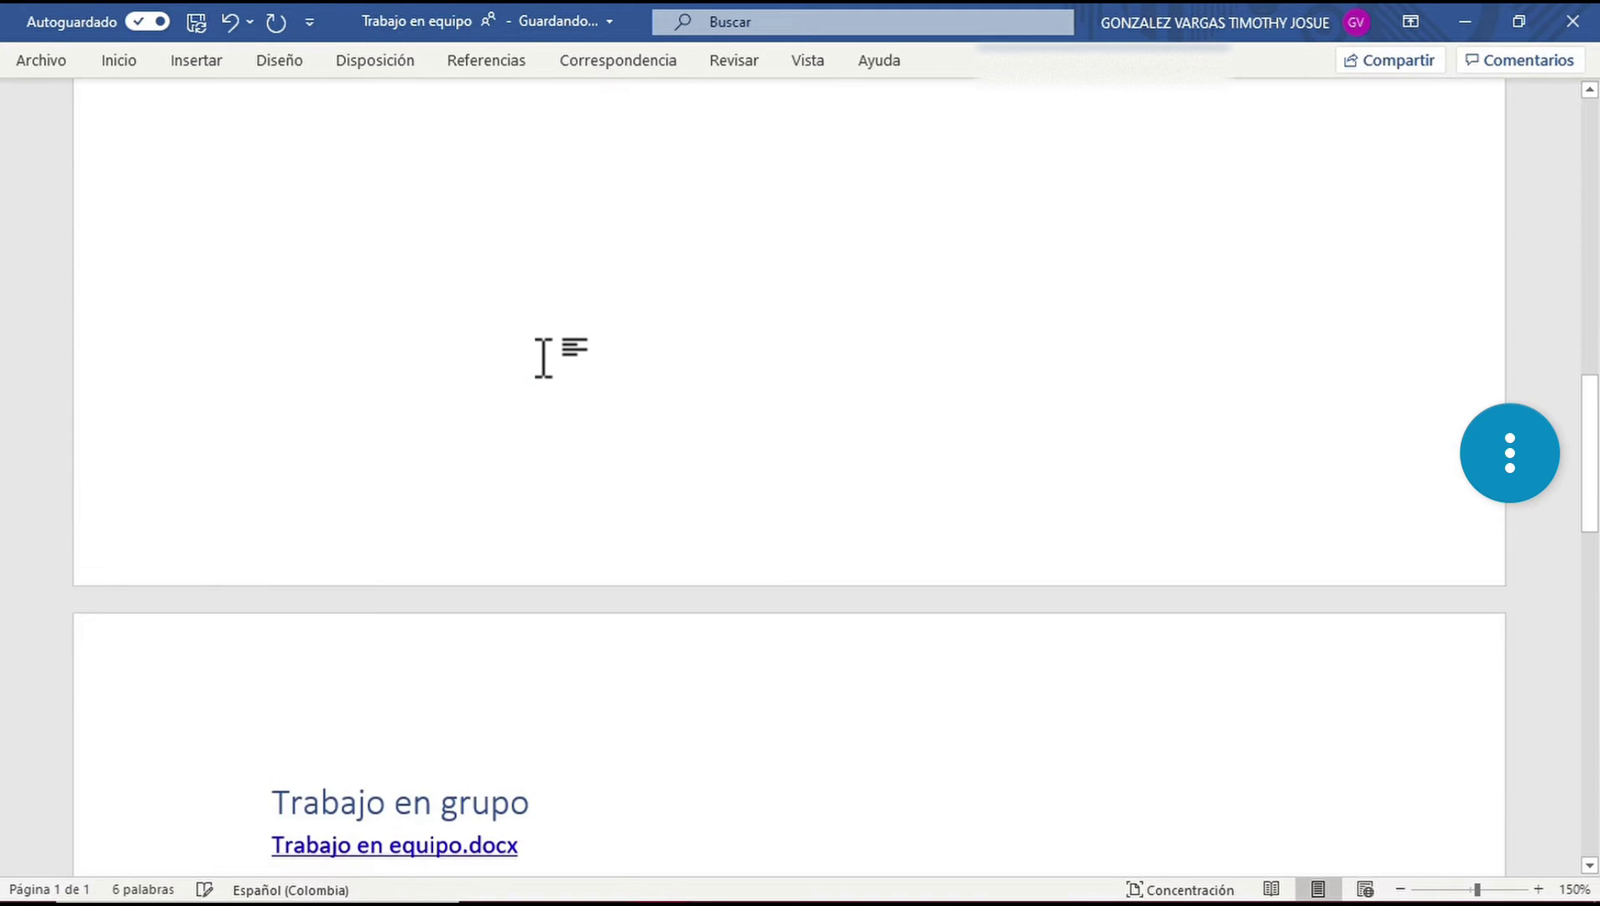
scroll(543, 358, "down", 5)
scroll(543, 358, "down", 3)
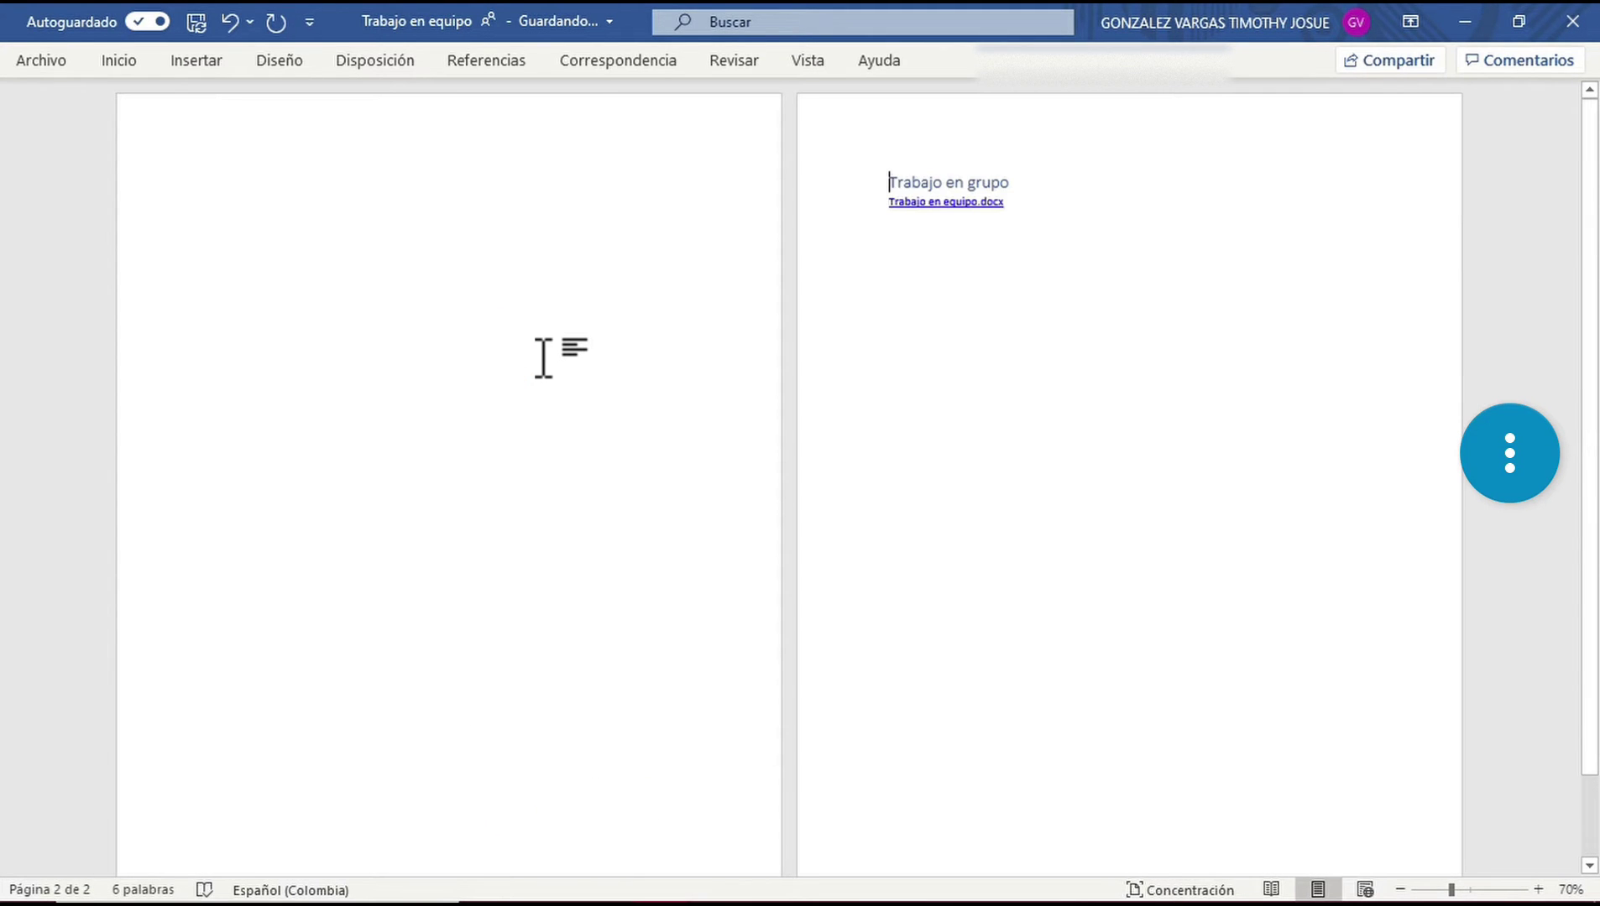
Insert the Tabla automática 1 table of contents on the empty first page.
left_click(298, 228)
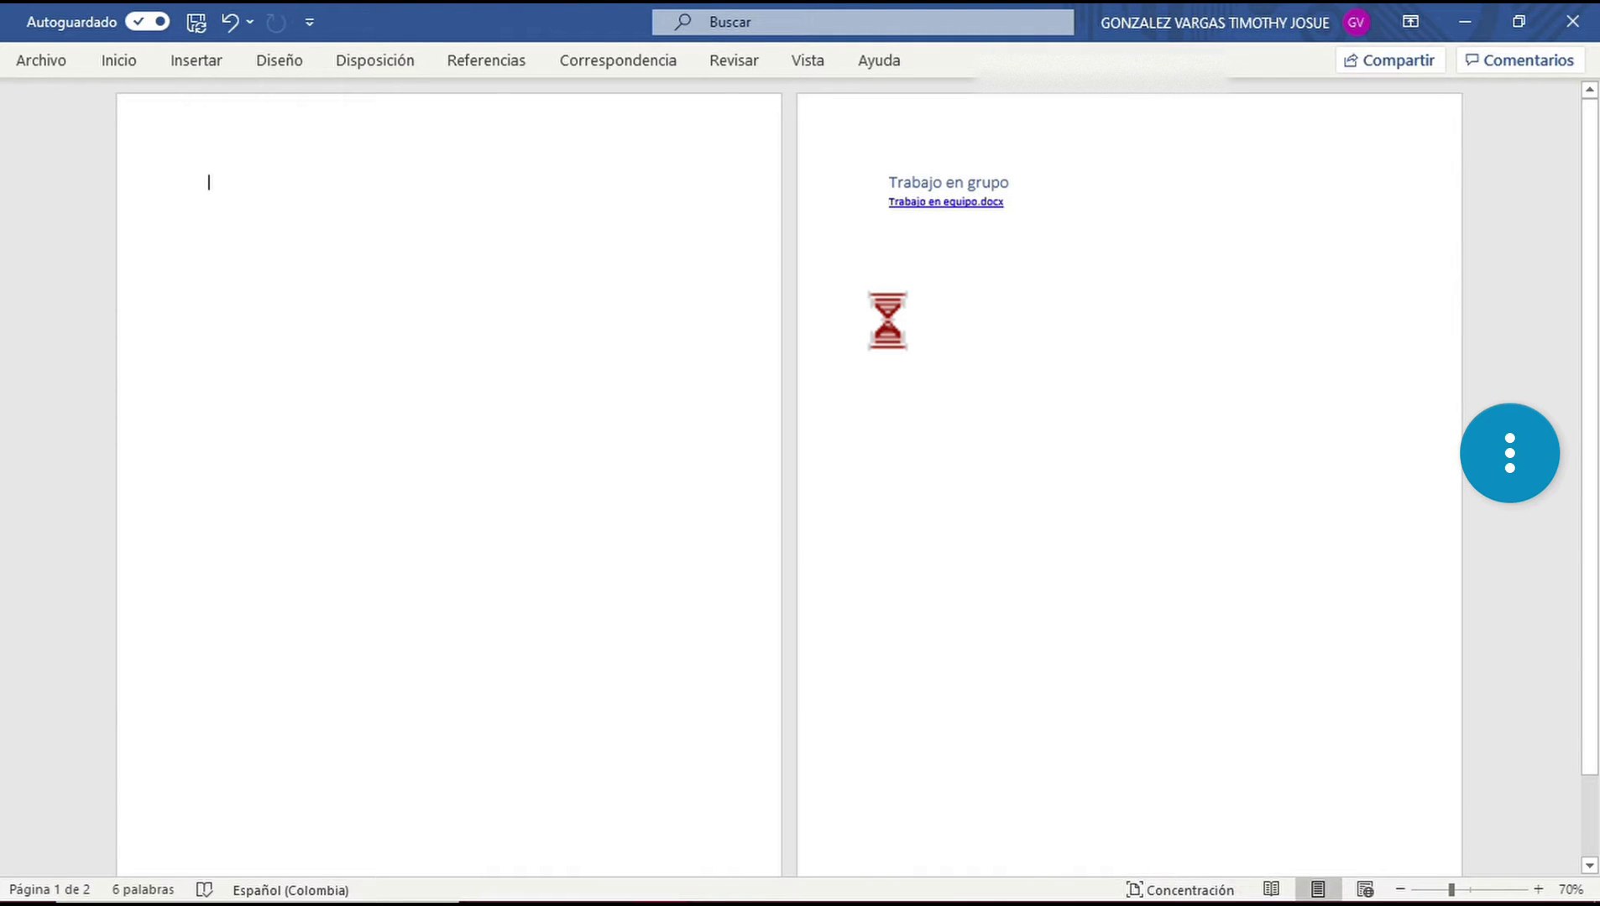
key("alt")
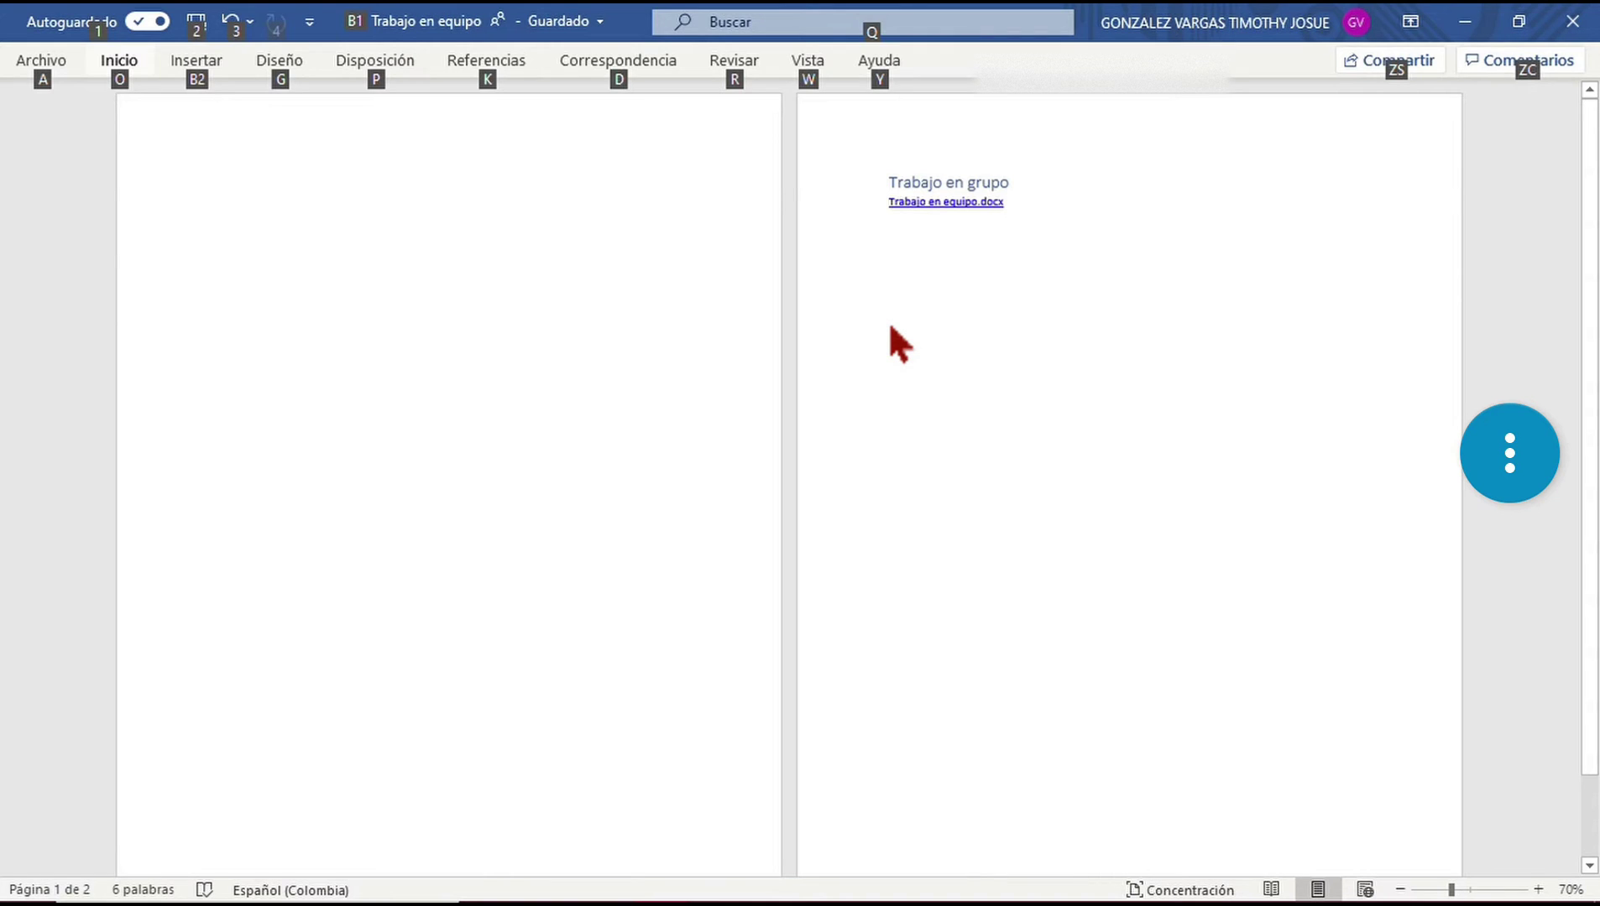
key("k")
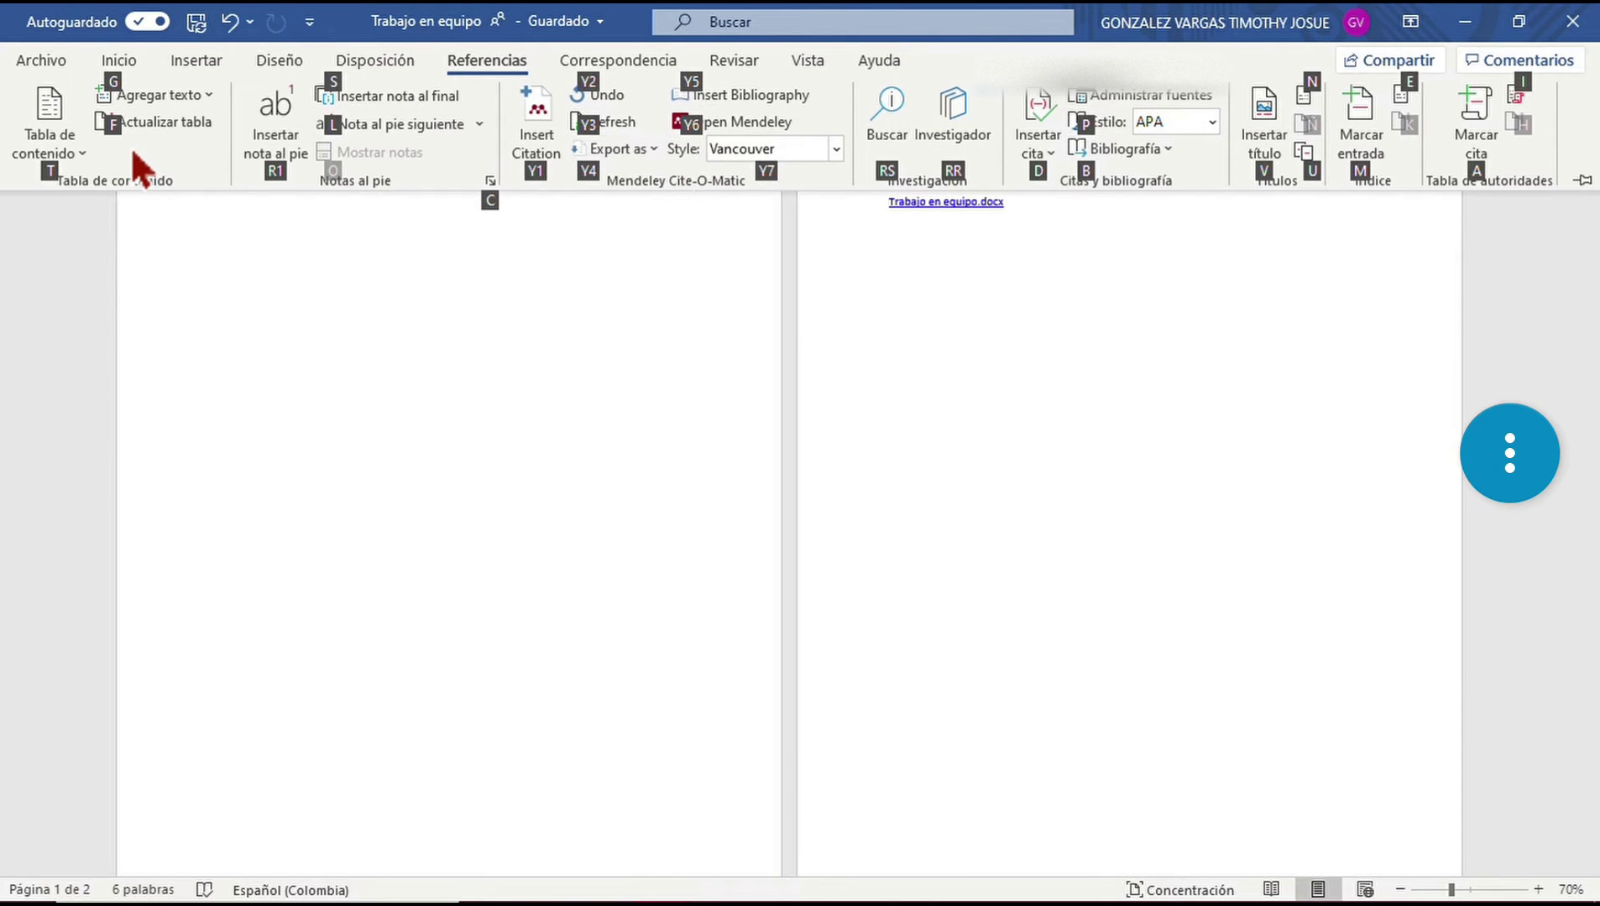
key("t")
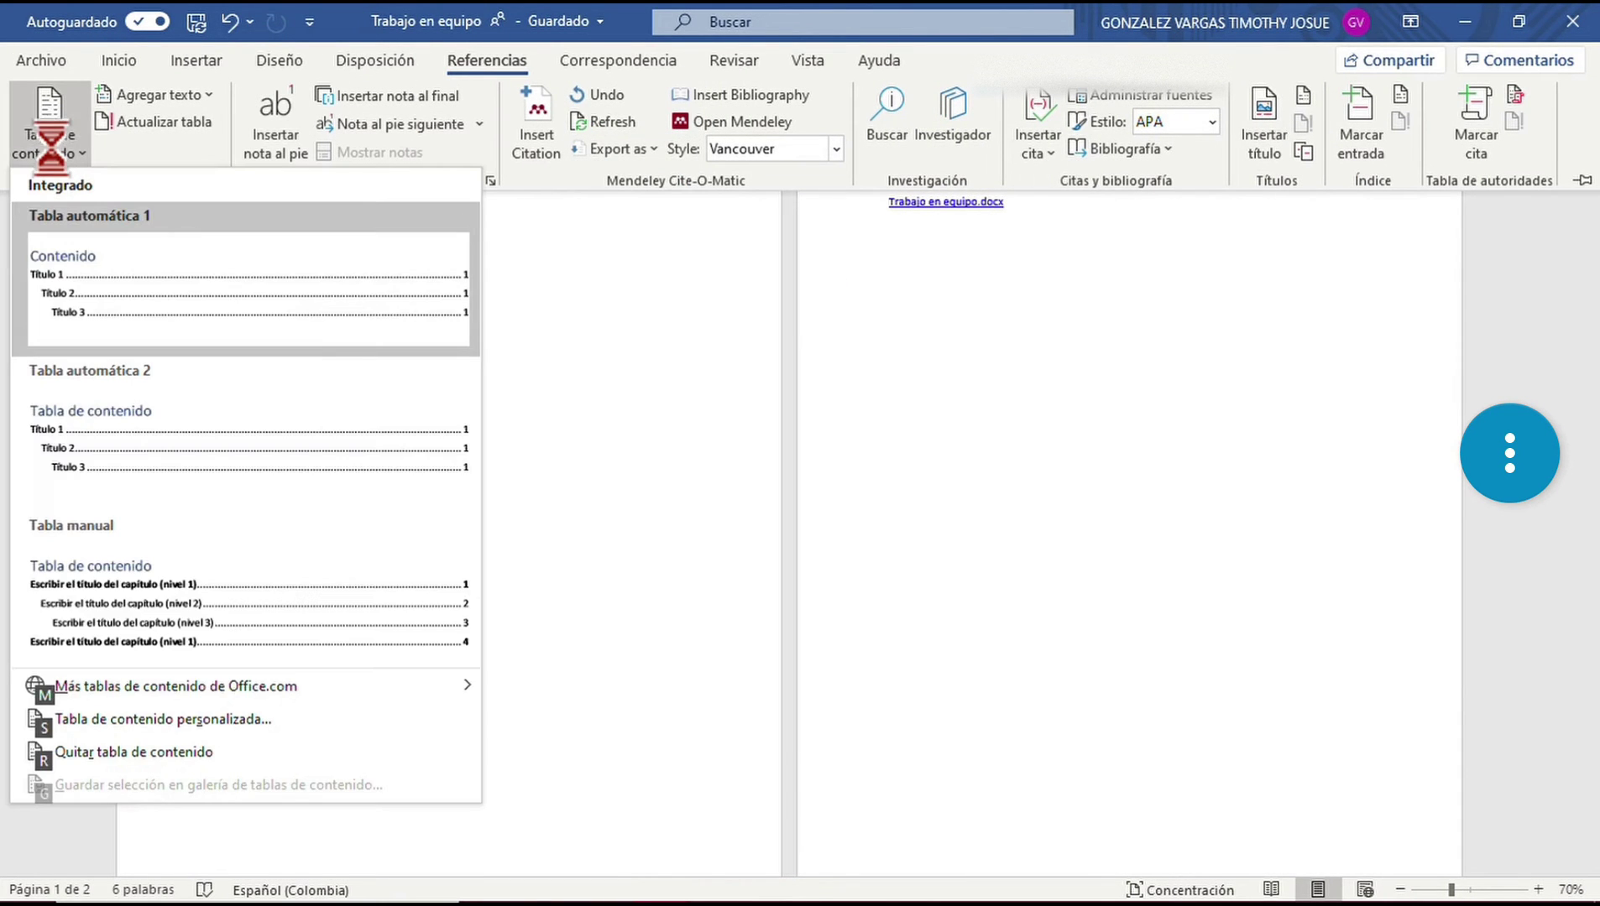
left_click(90, 290)
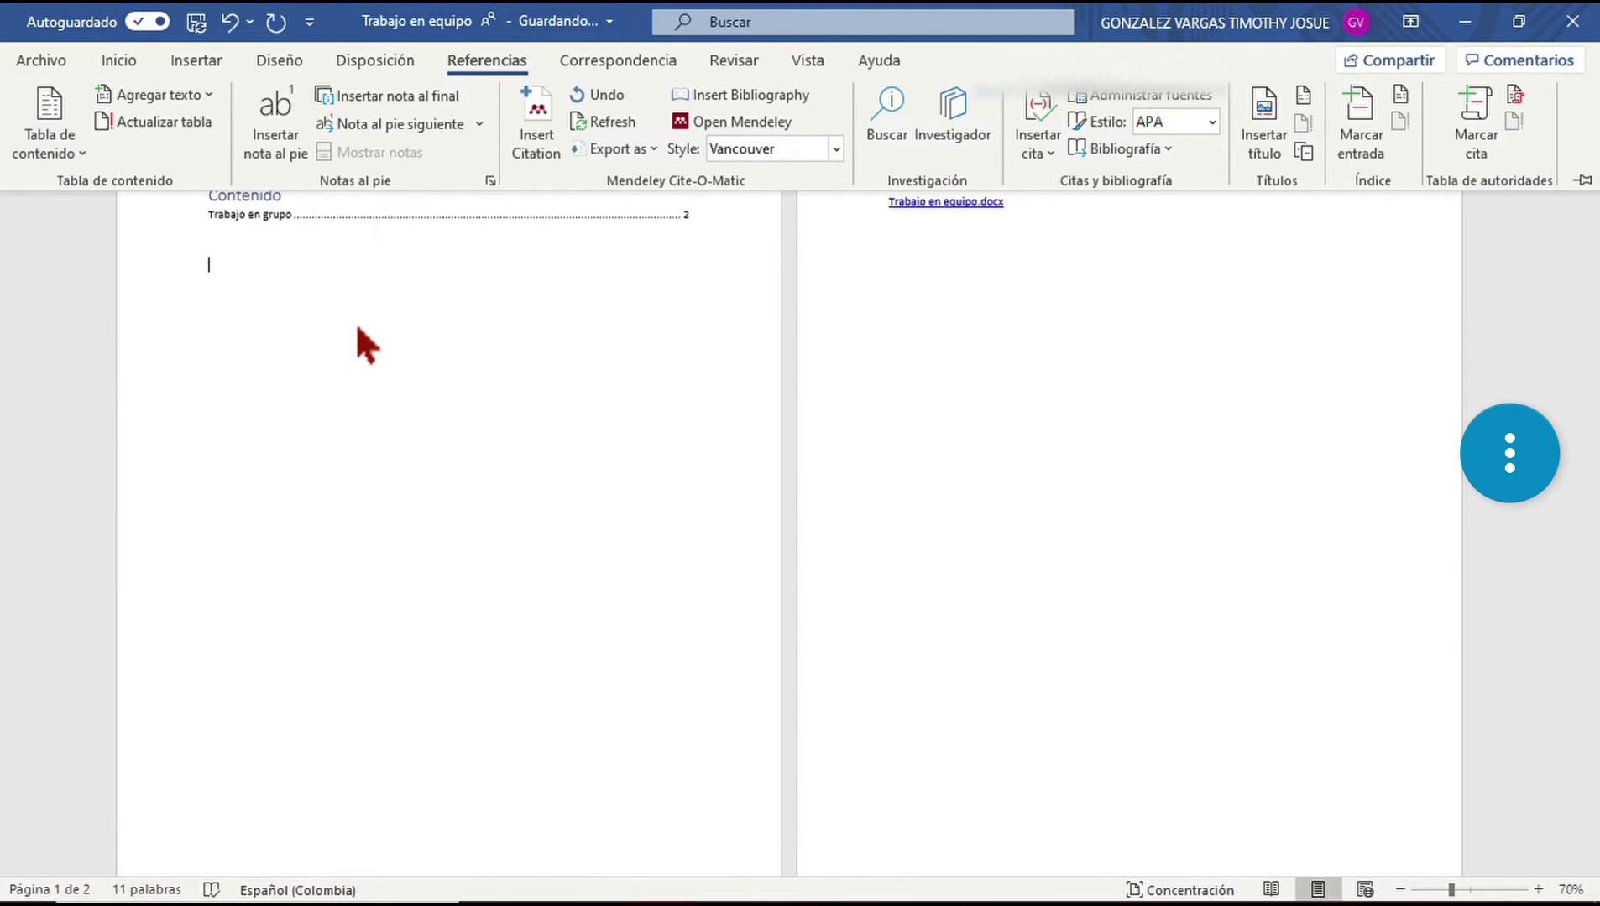
key("ctrl+F1")
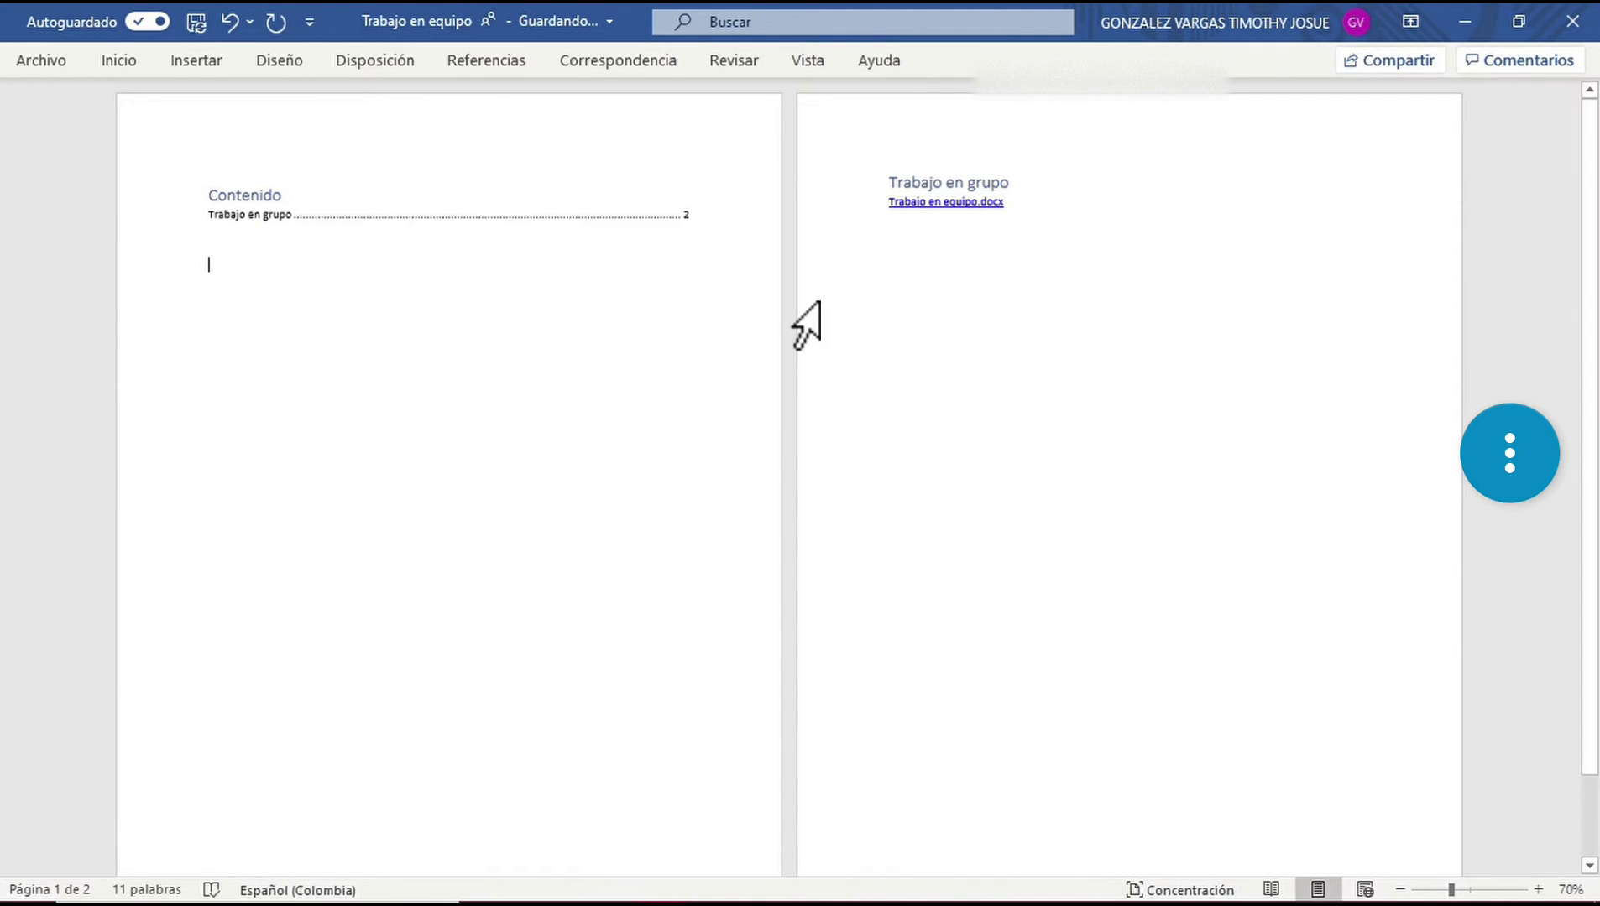
left_click(908, 228)
type("Trabajo de a 2")
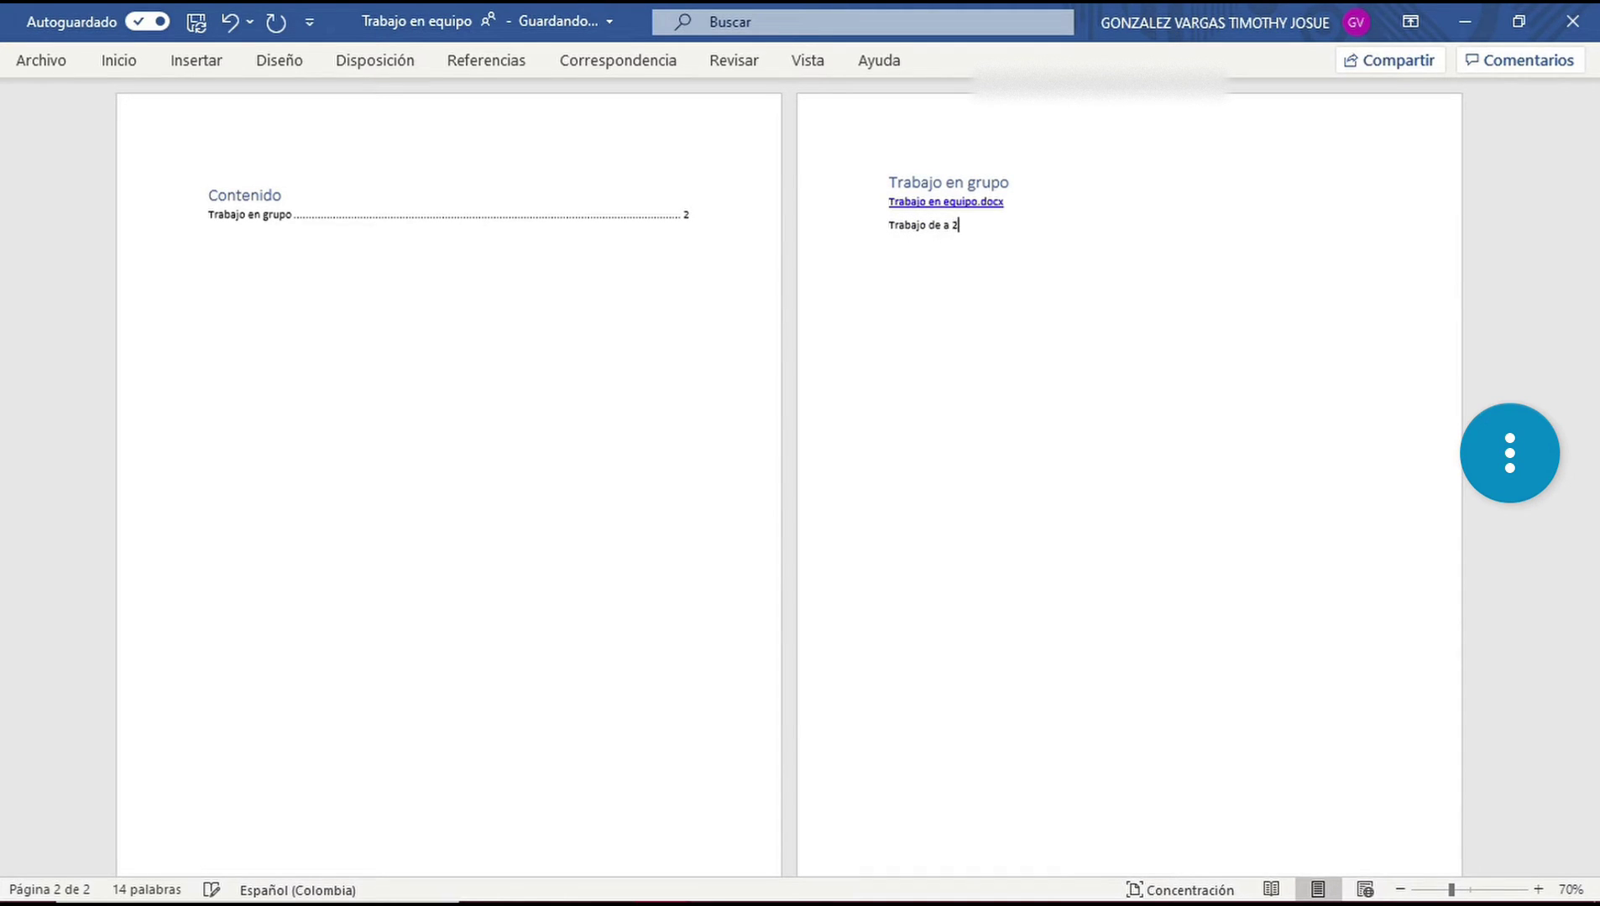
Format 'Trabajo de a 2' as a Título 2 subheading and start a new line beneath it.
triple_click(1005, 259)
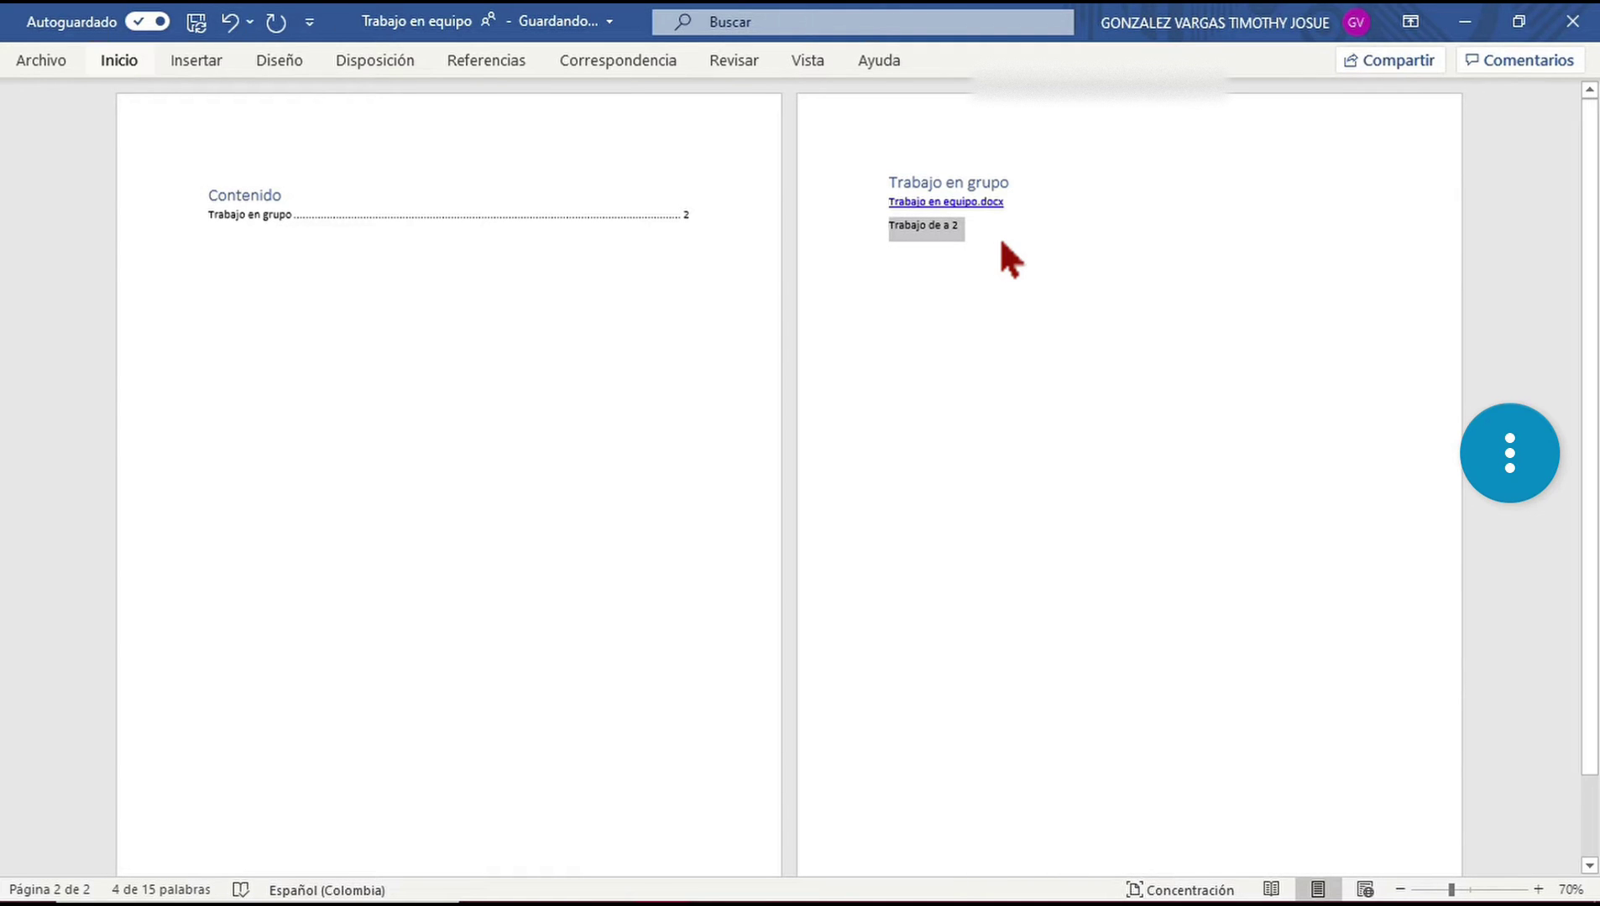
key("alt")
key("o")
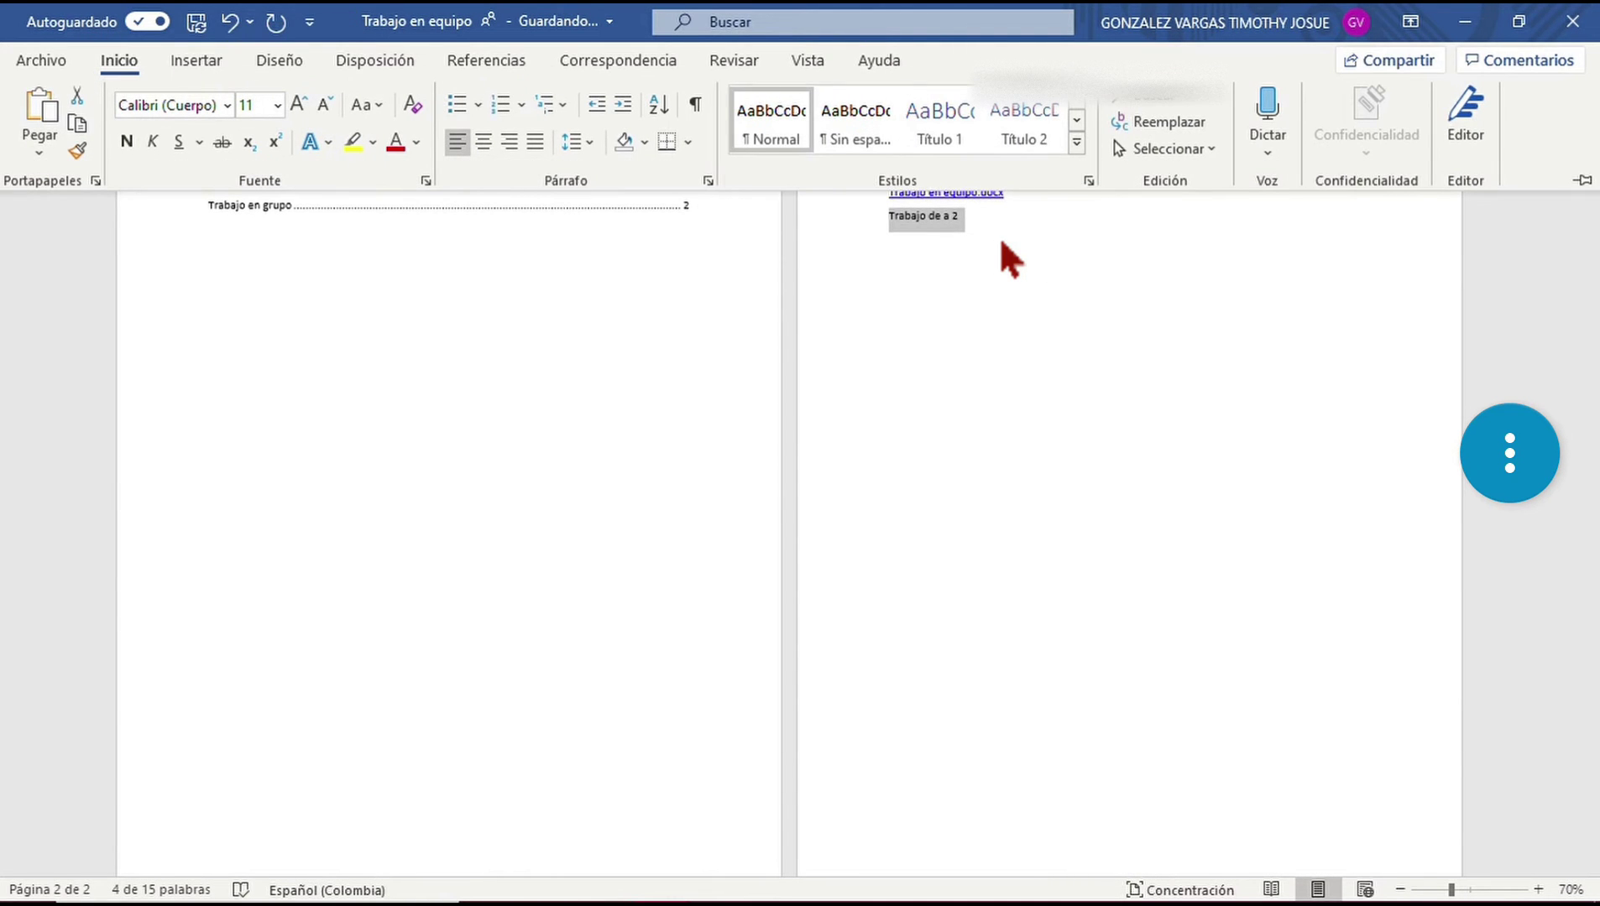
key("l")
key("Escape")
key("Escape")
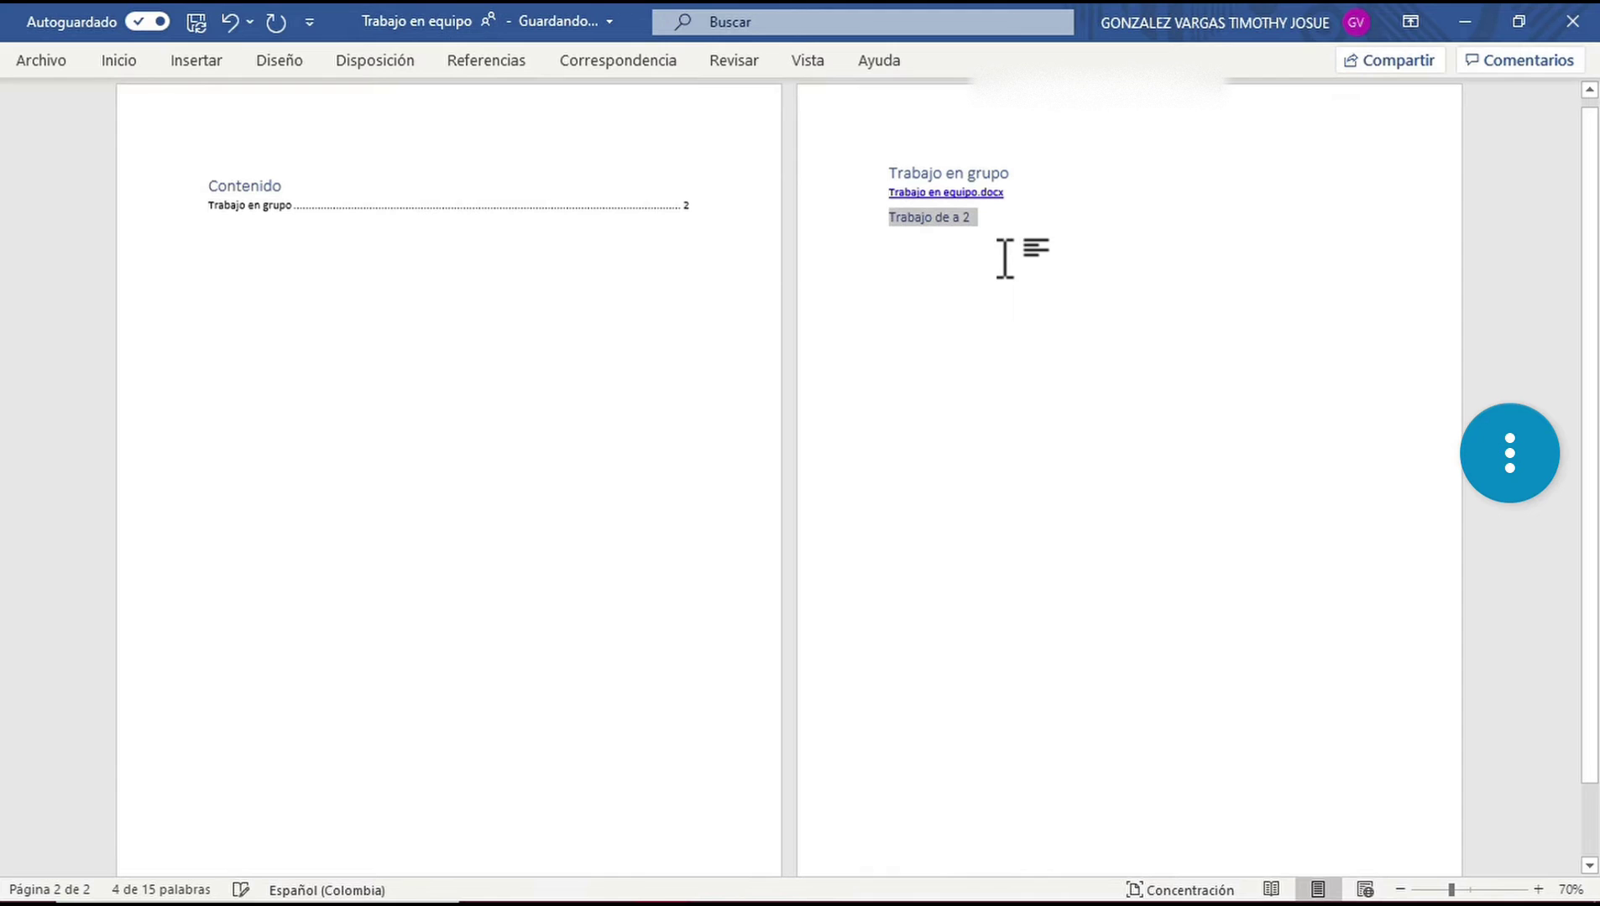
left_click(981, 241)
key("Return")
type("Es de 2")
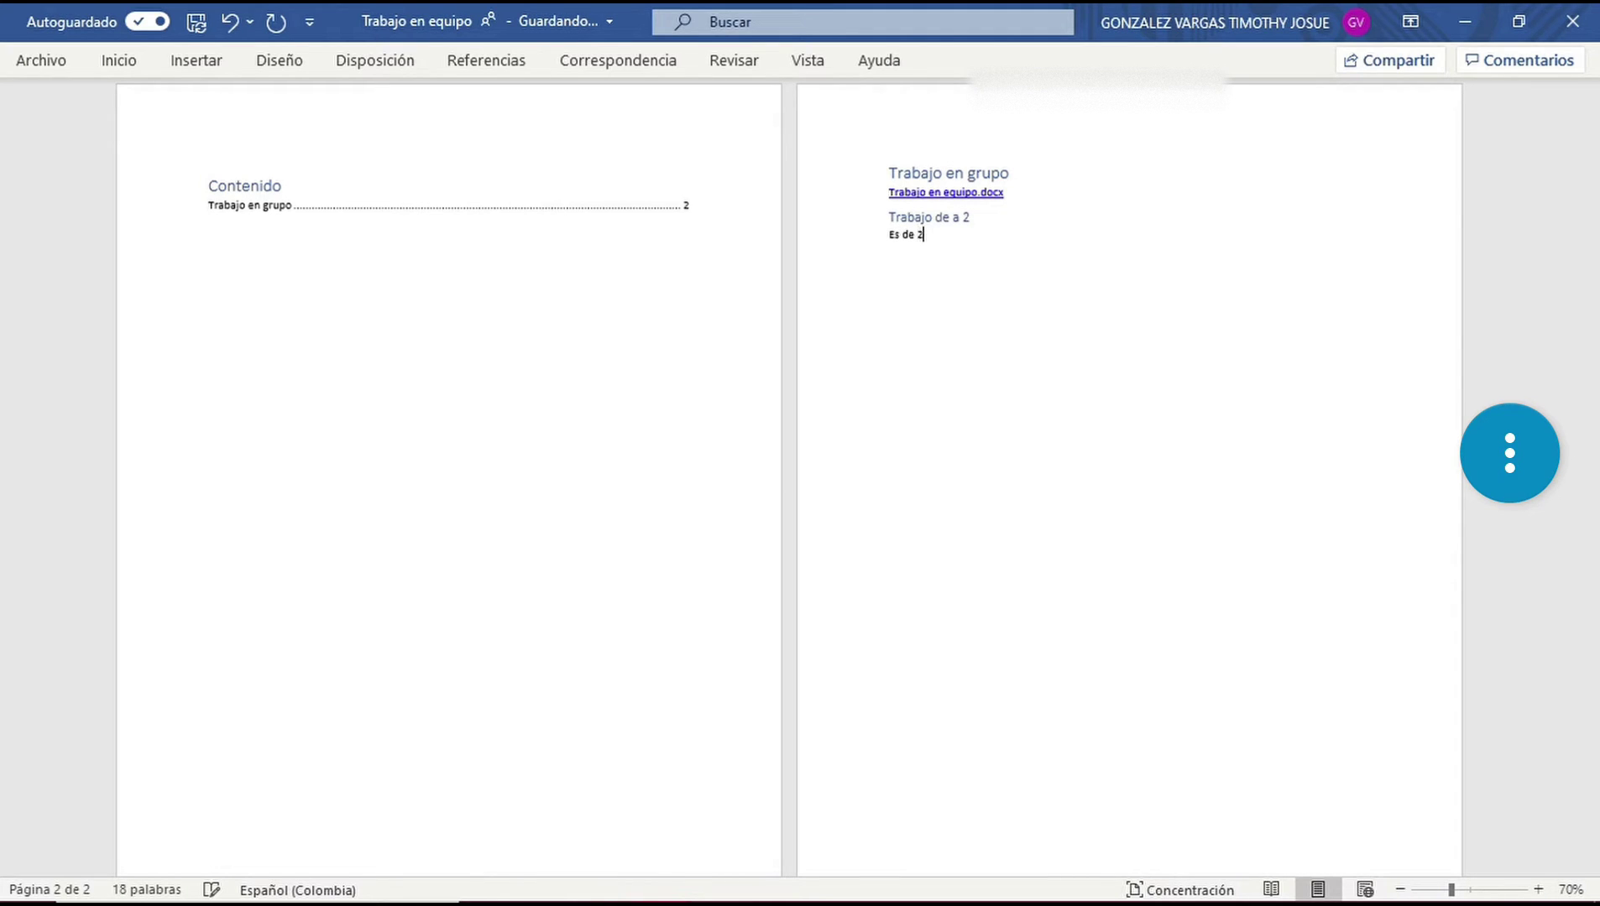
Update the entire table of contents (Actualizar toda la tabla) so it lists 'Trabajo de a 2'.
left_click(307, 193)
left_click(277, 151)
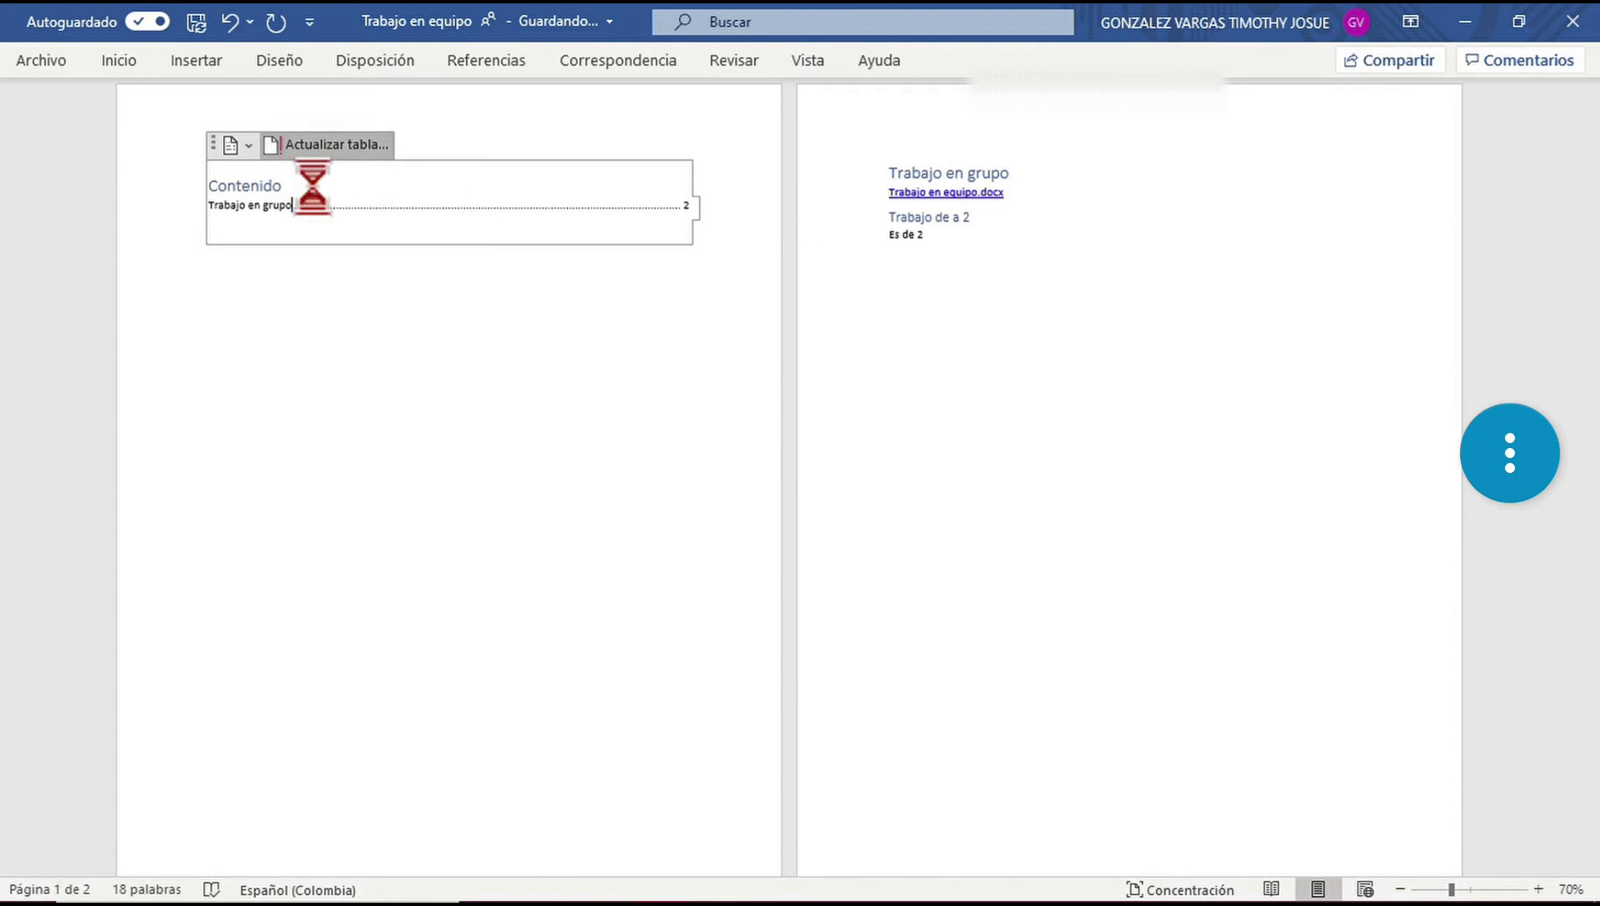
left_click(677, 462)
left_click(797, 497)
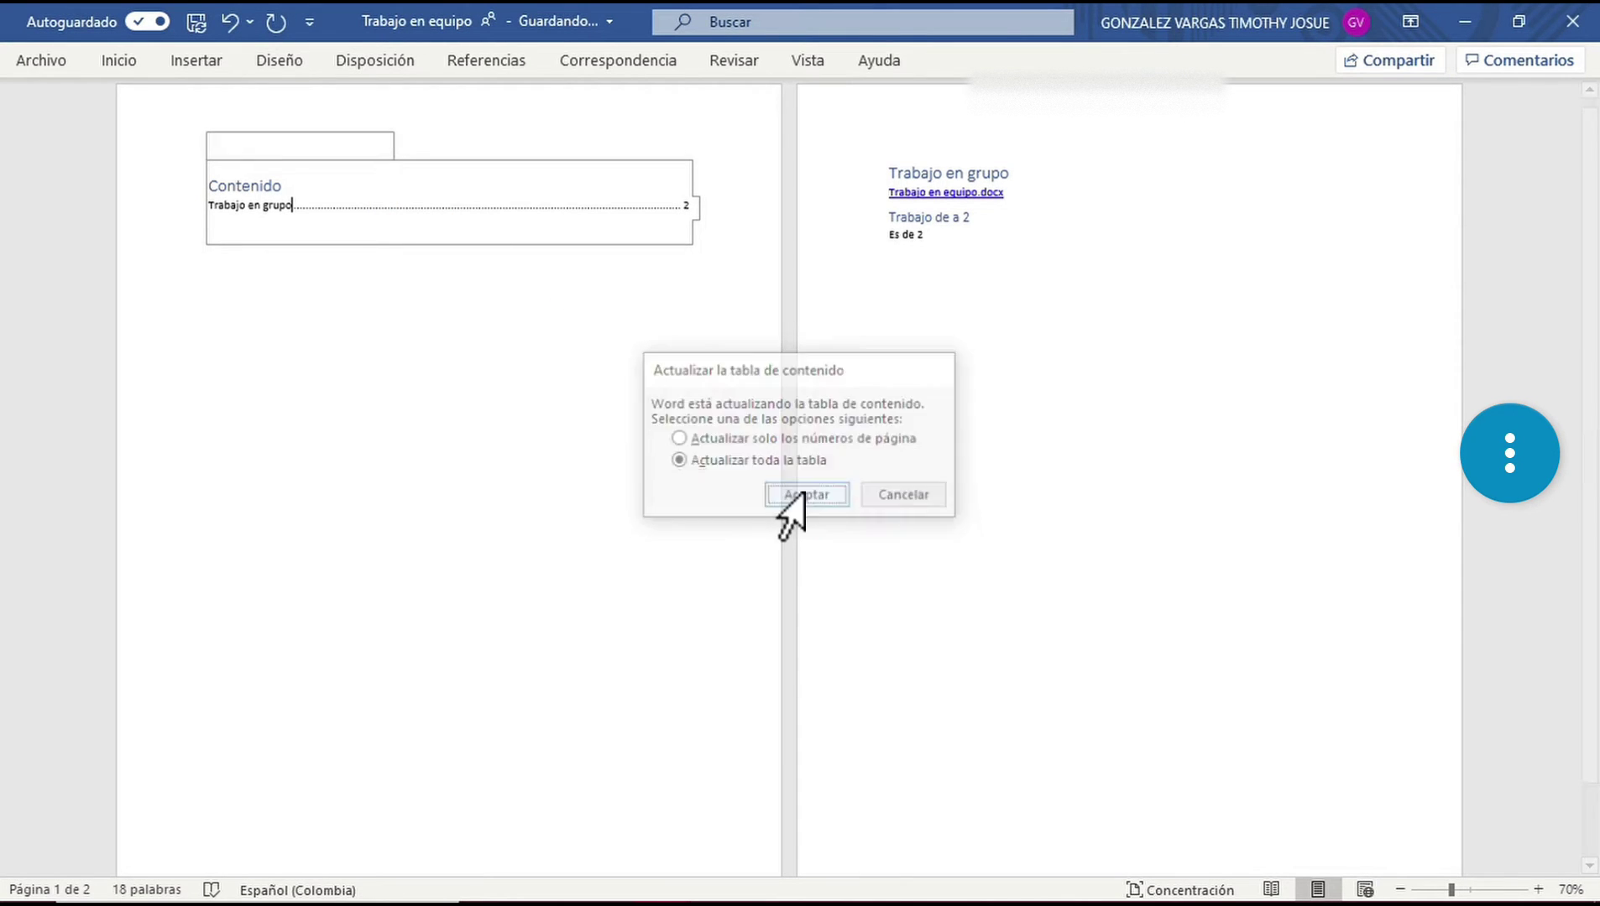
scroll(525, 384, "up", 3)
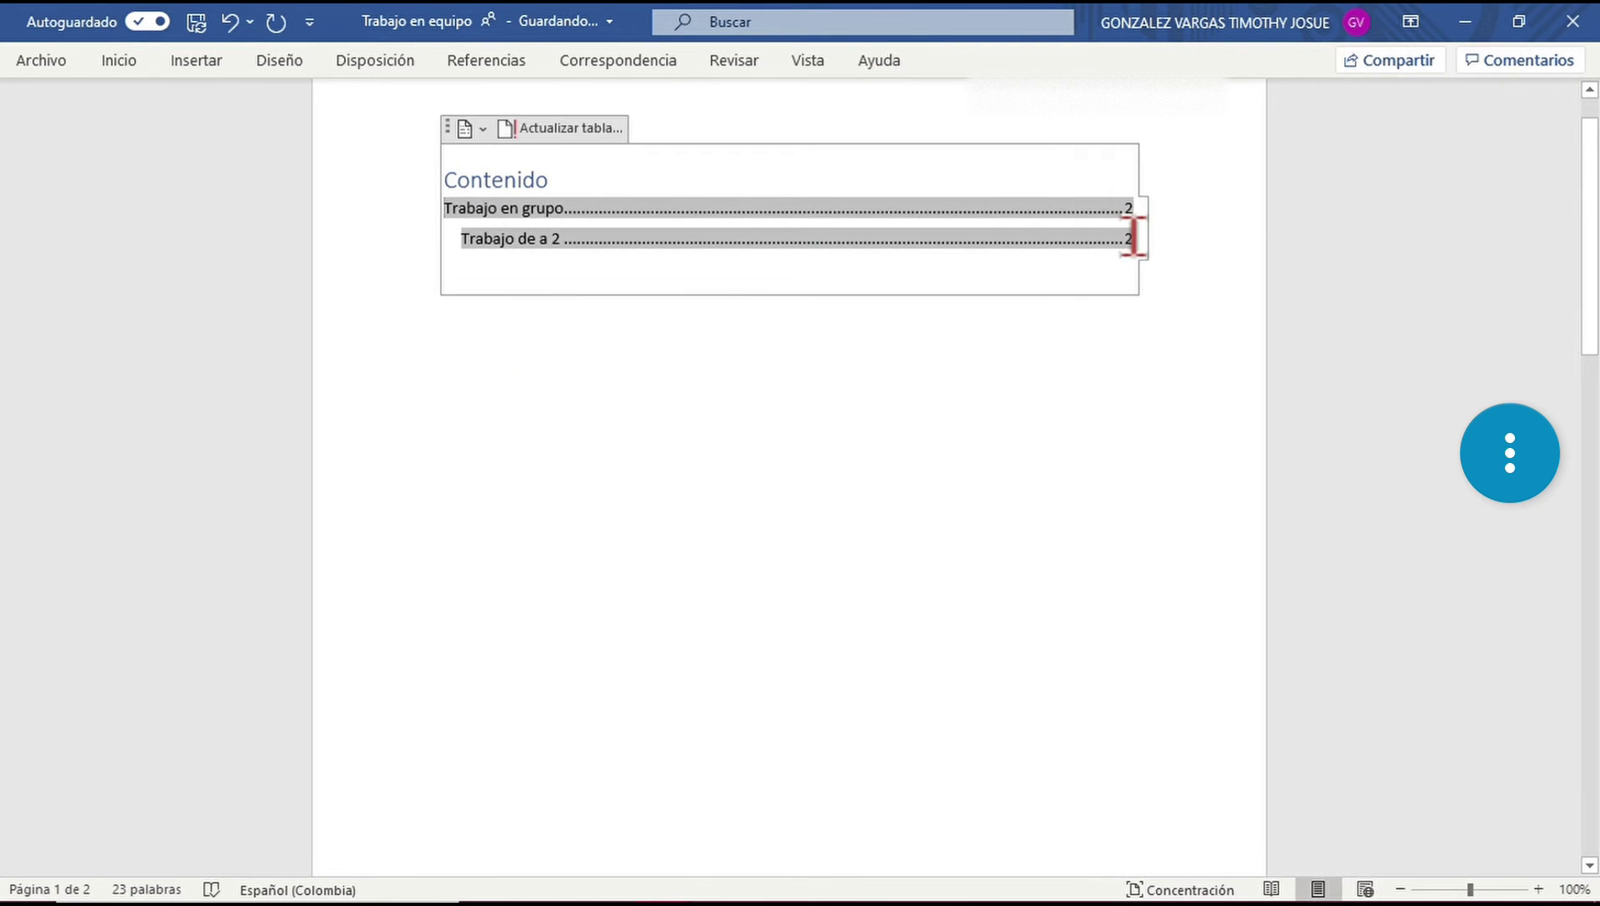
scroll(1108, 227, "down", 4)
scroll(1108, 226, "down", 1)
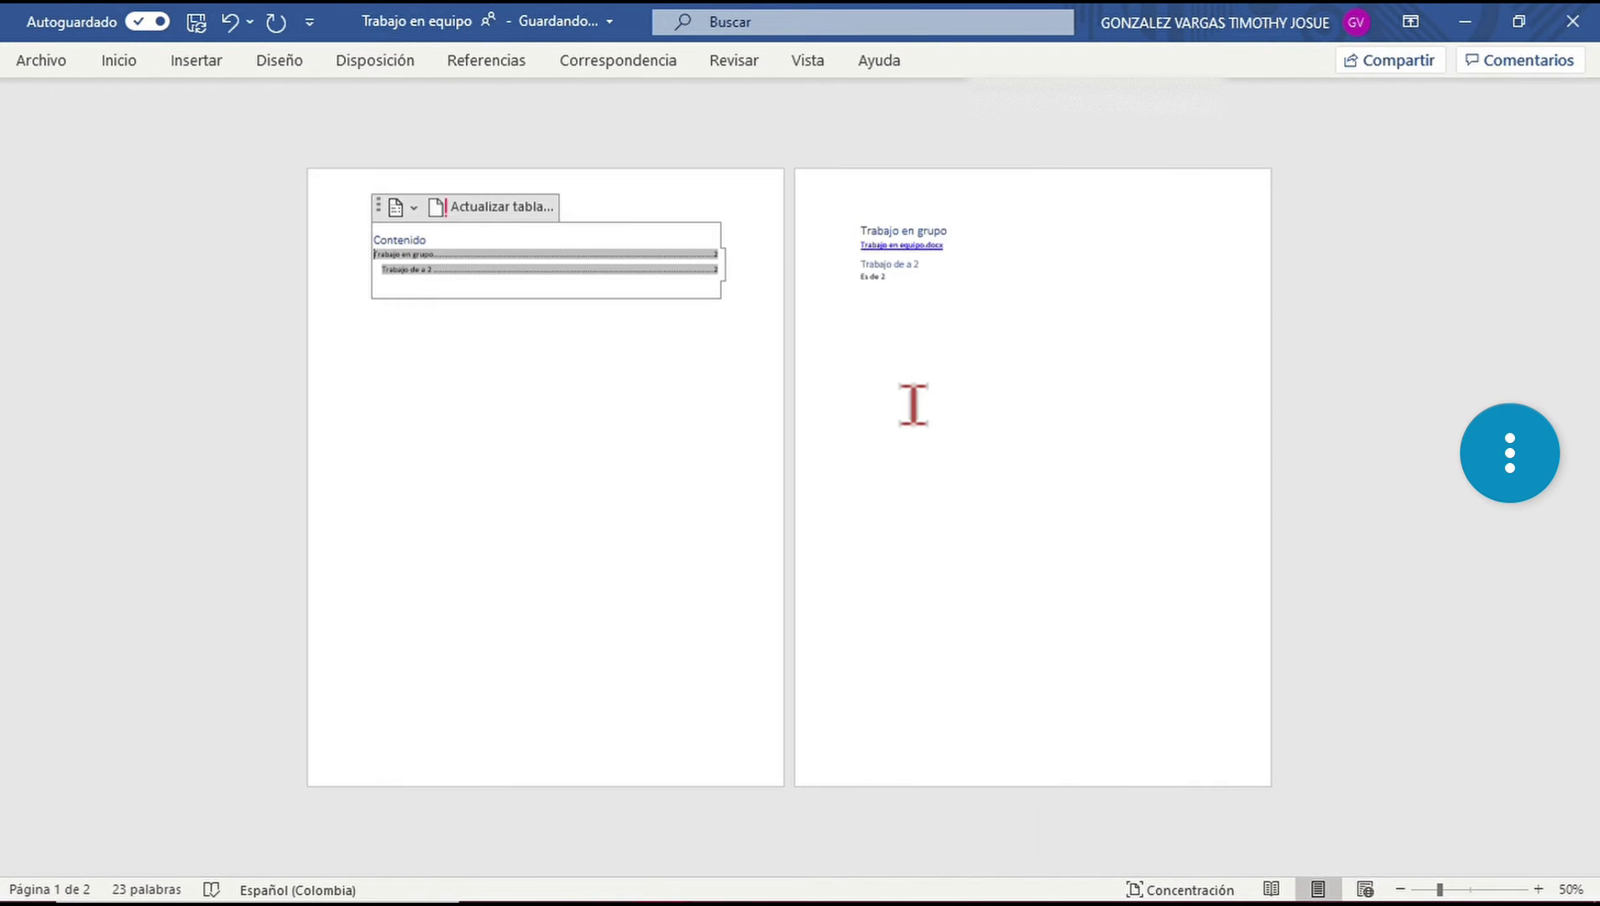
scroll(912, 406, "up", 3)
scroll(913, 406, "up", 3)
scroll(912, 406, "down", 4)
scroll(912, 405, "down", 4)
scroll(912, 405, "down", 3)
scroll(913, 405, "up", 1)
scroll(913, 405, "up", 1)
scroll(913, 406, "up", 2)
scroll(913, 406, "up", 1)
scroll(913, 406, "up", 1)
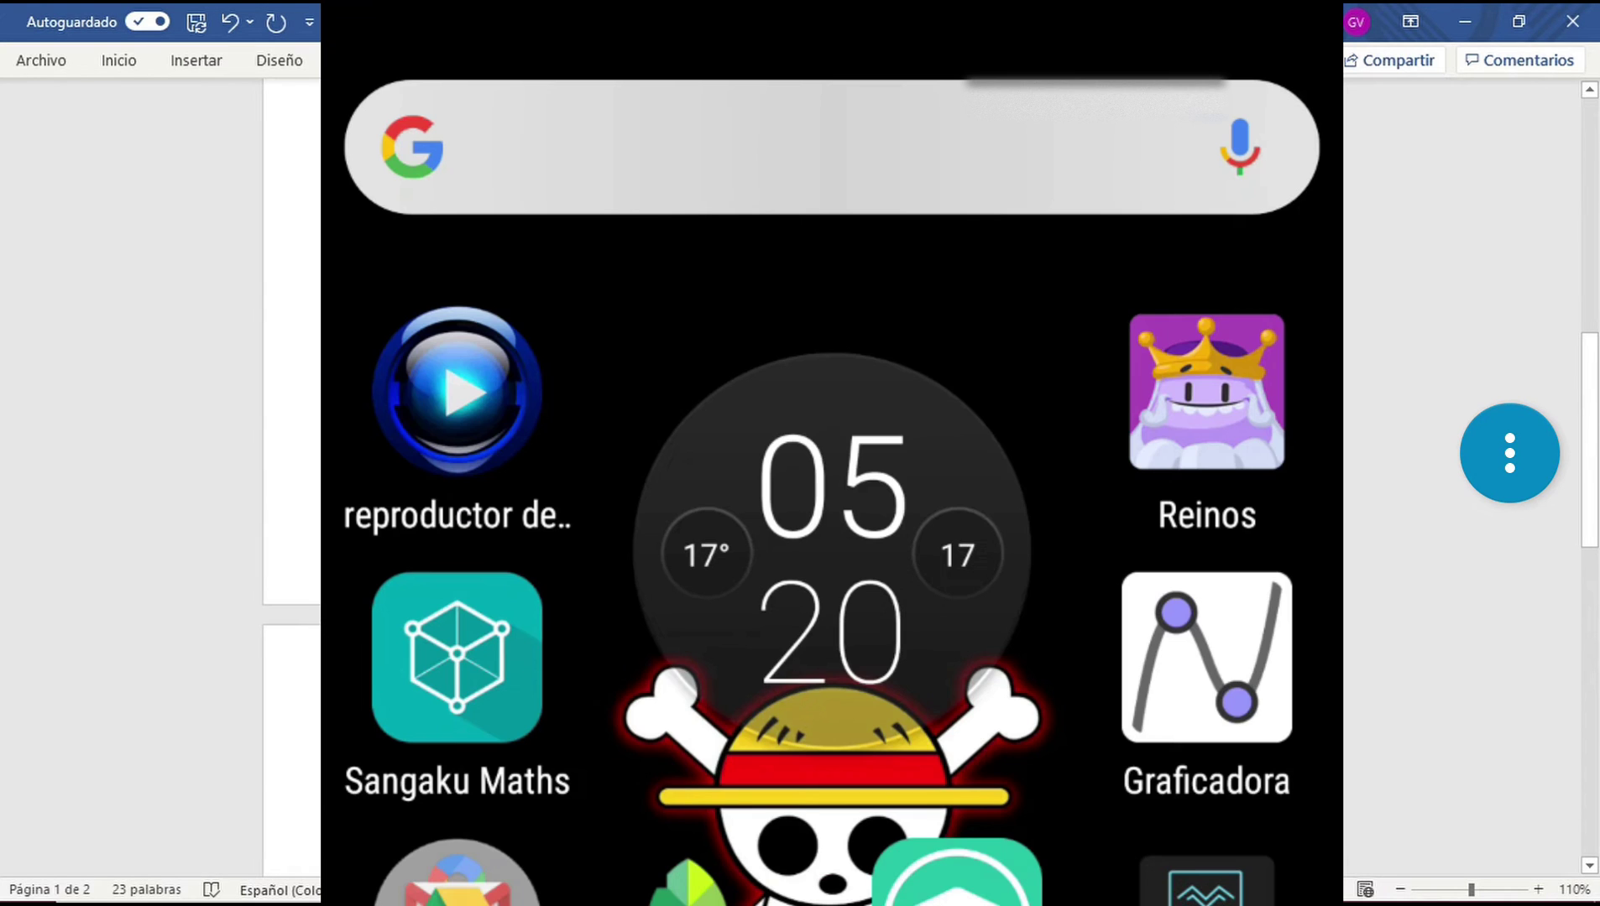
Scroll through the document, undoing recent edits four times with Ctrl+Z.
scroll(913, 405, "down", 1)
scroll(913, 406, "down", 1)
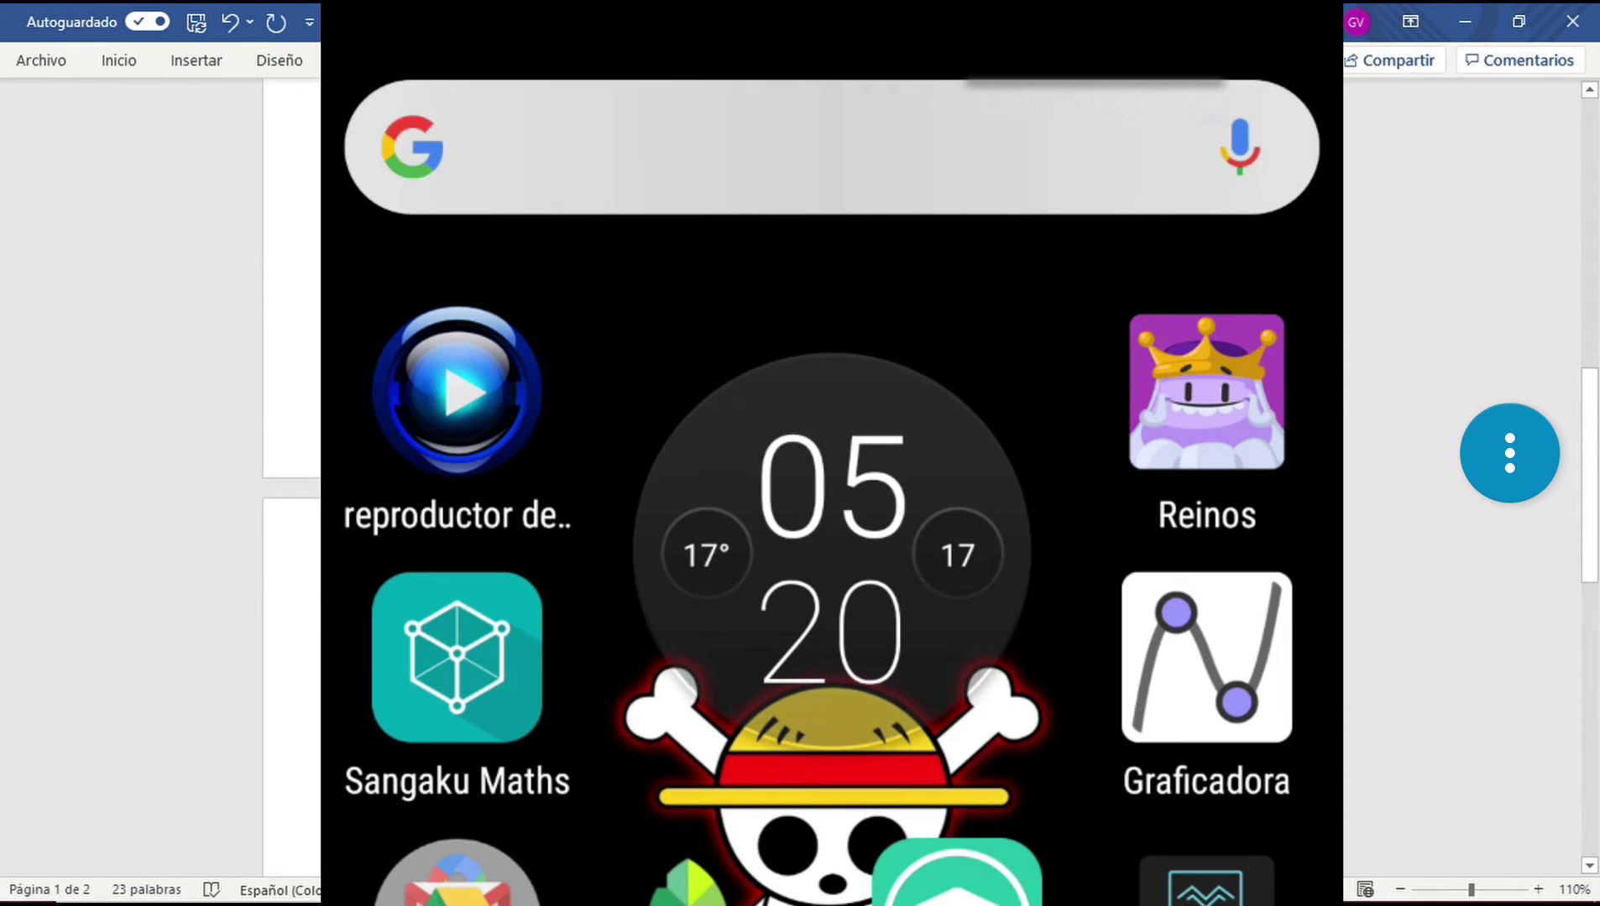
scroll(913, 405, "down", 3)
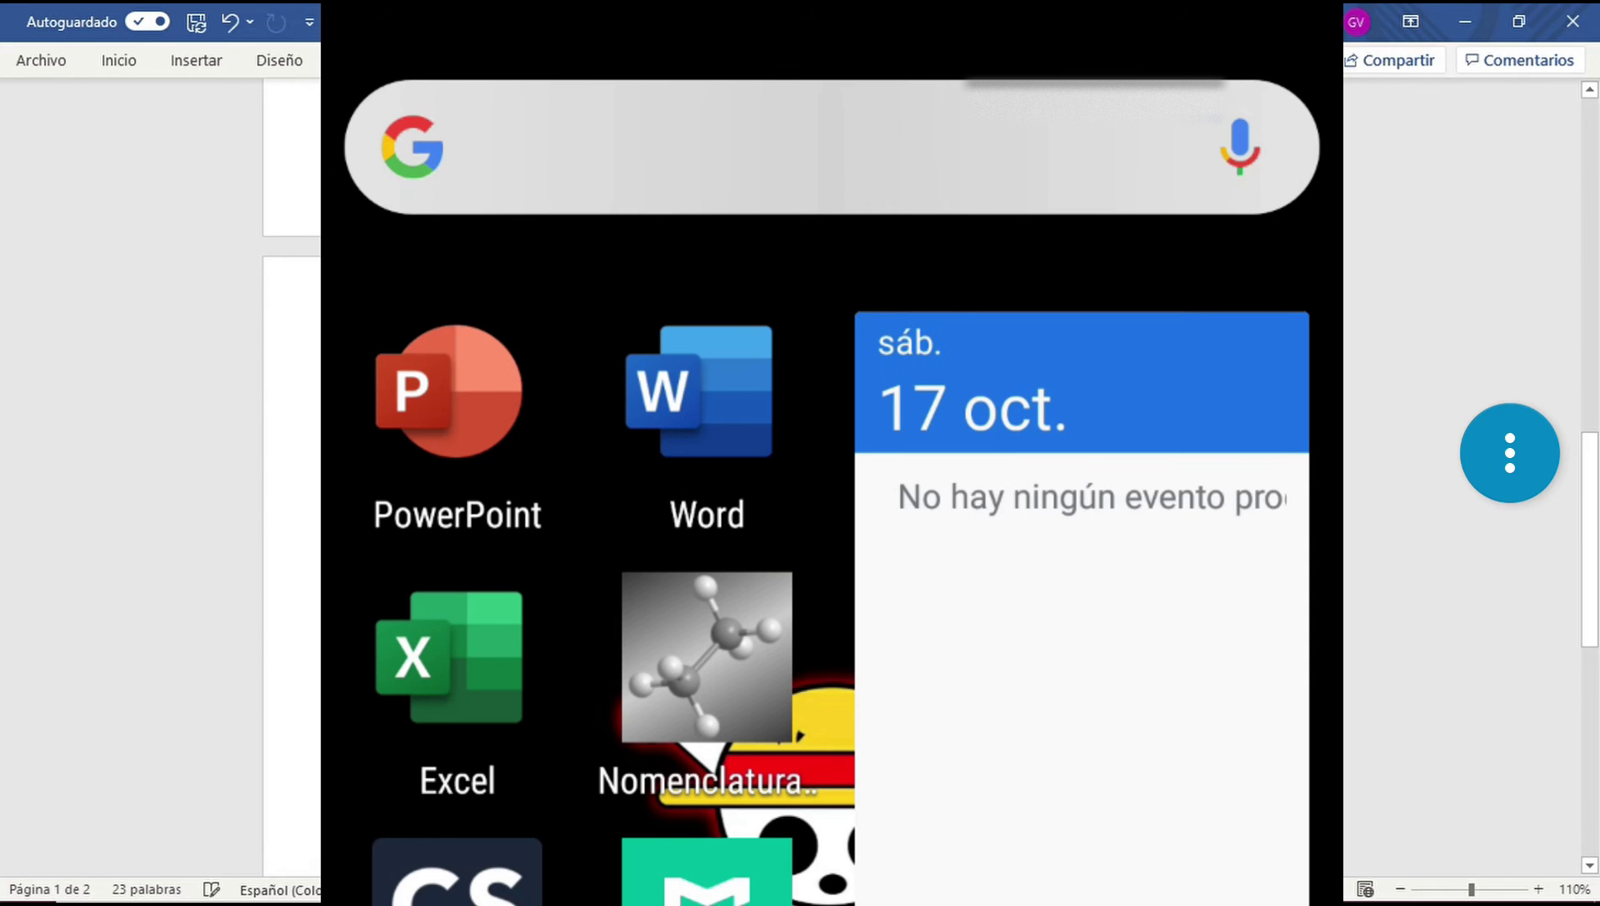
key("ctrl+z")
scroll(913, 405, "down", 1)
scroll(913, 405, "down", 4)
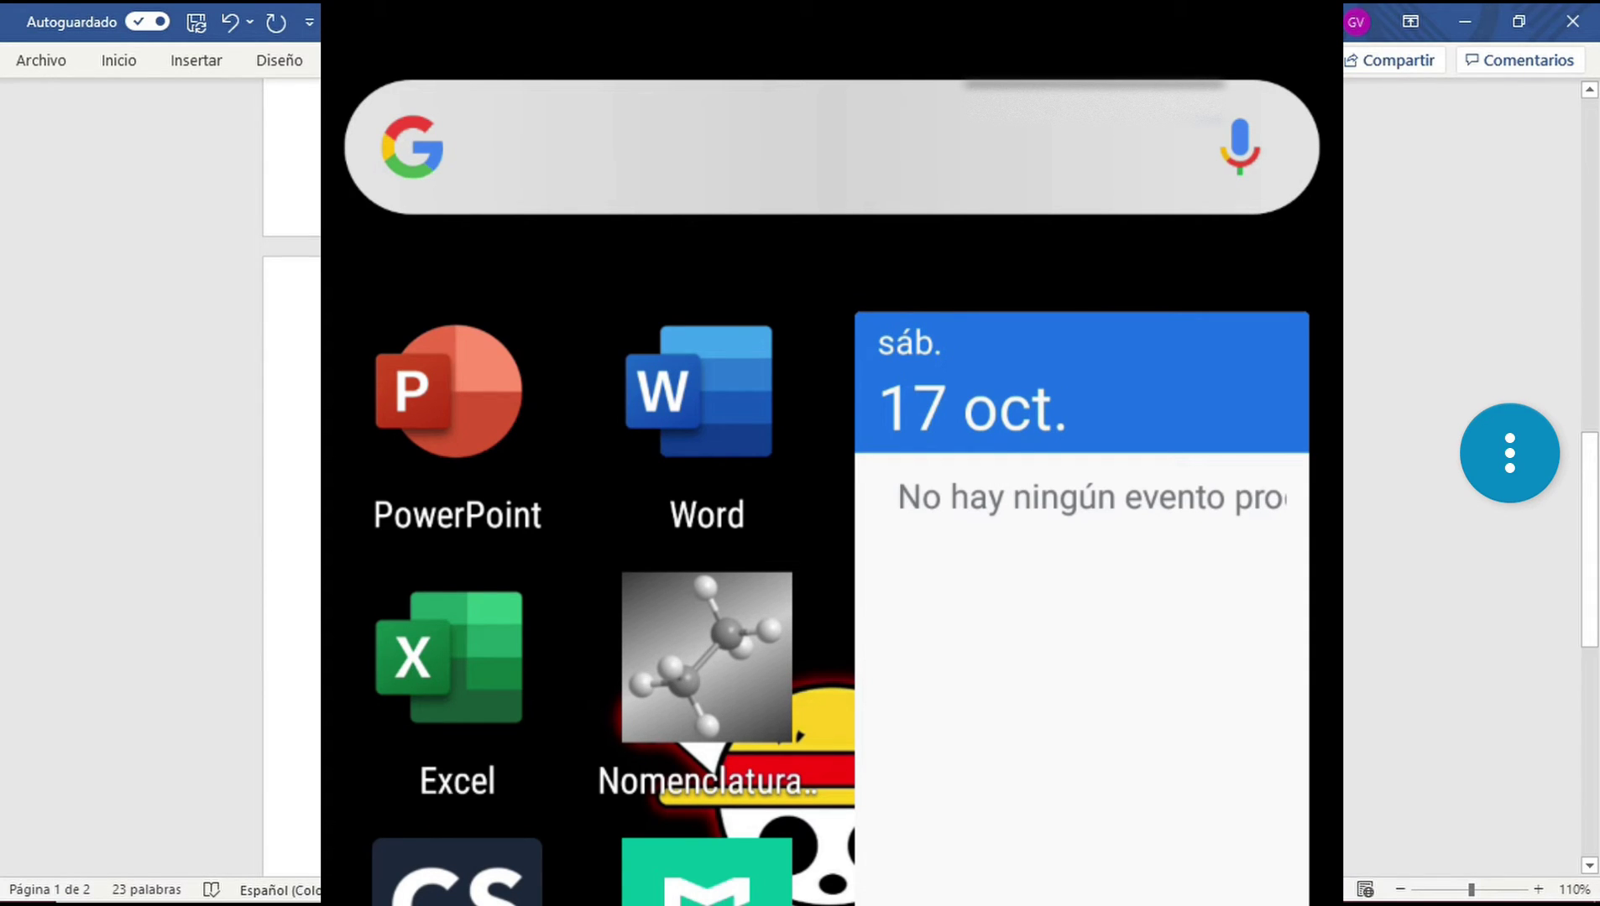
key("ctrl+z")
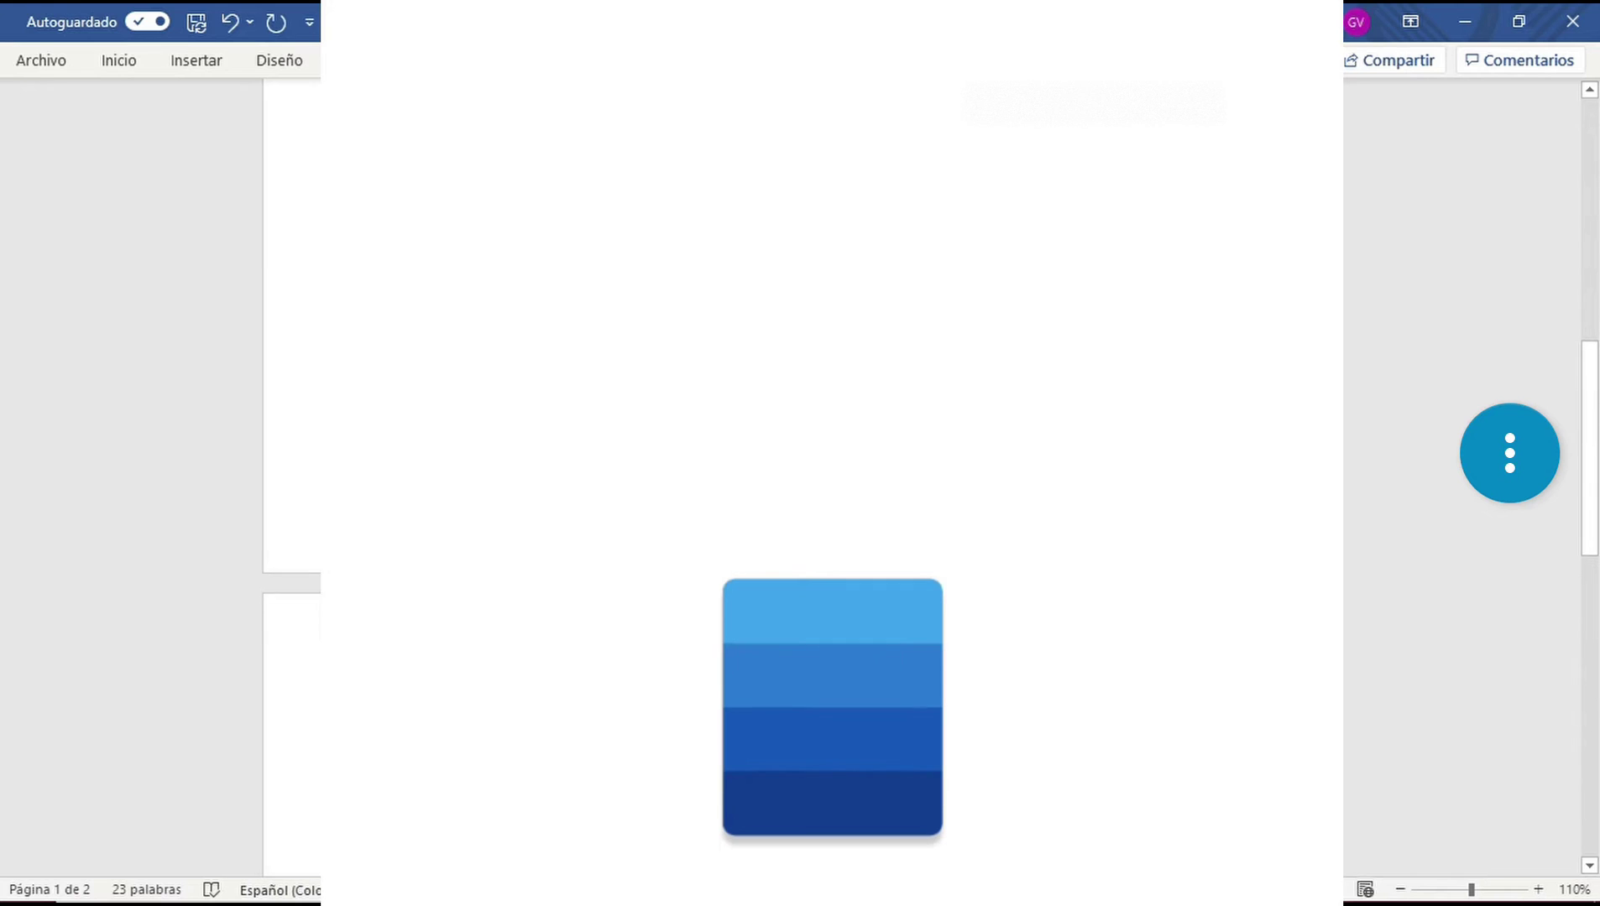
scroll(913, 406, "down", 2)
scroll(913, 405, "down", 4)
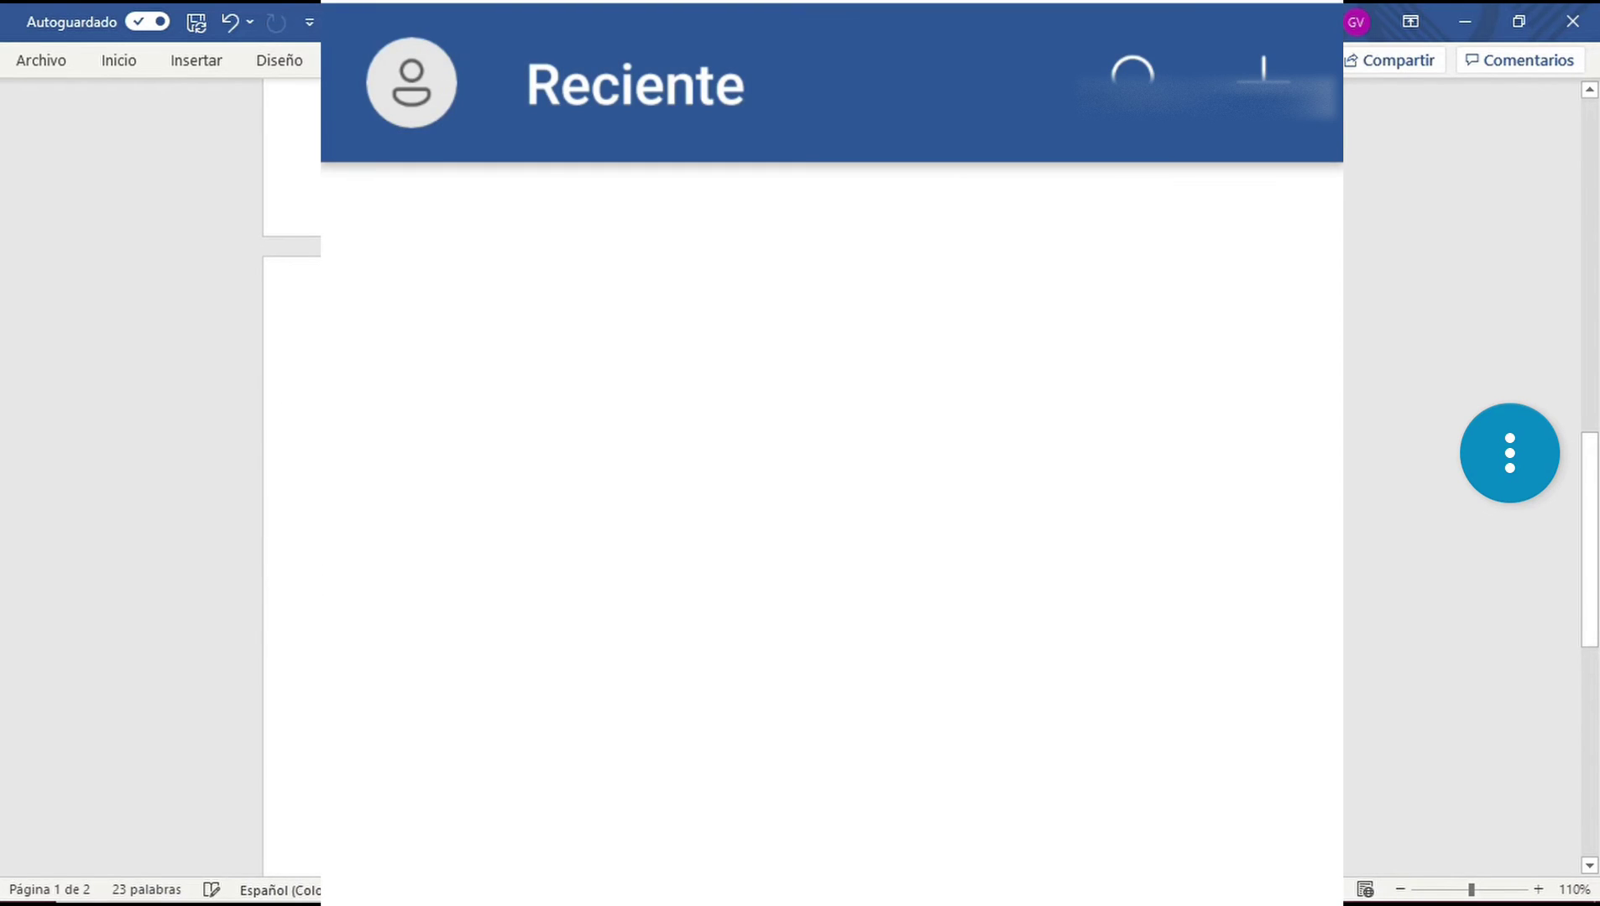
key("ctrl+z")
scroll(924, 479, "down", 1)
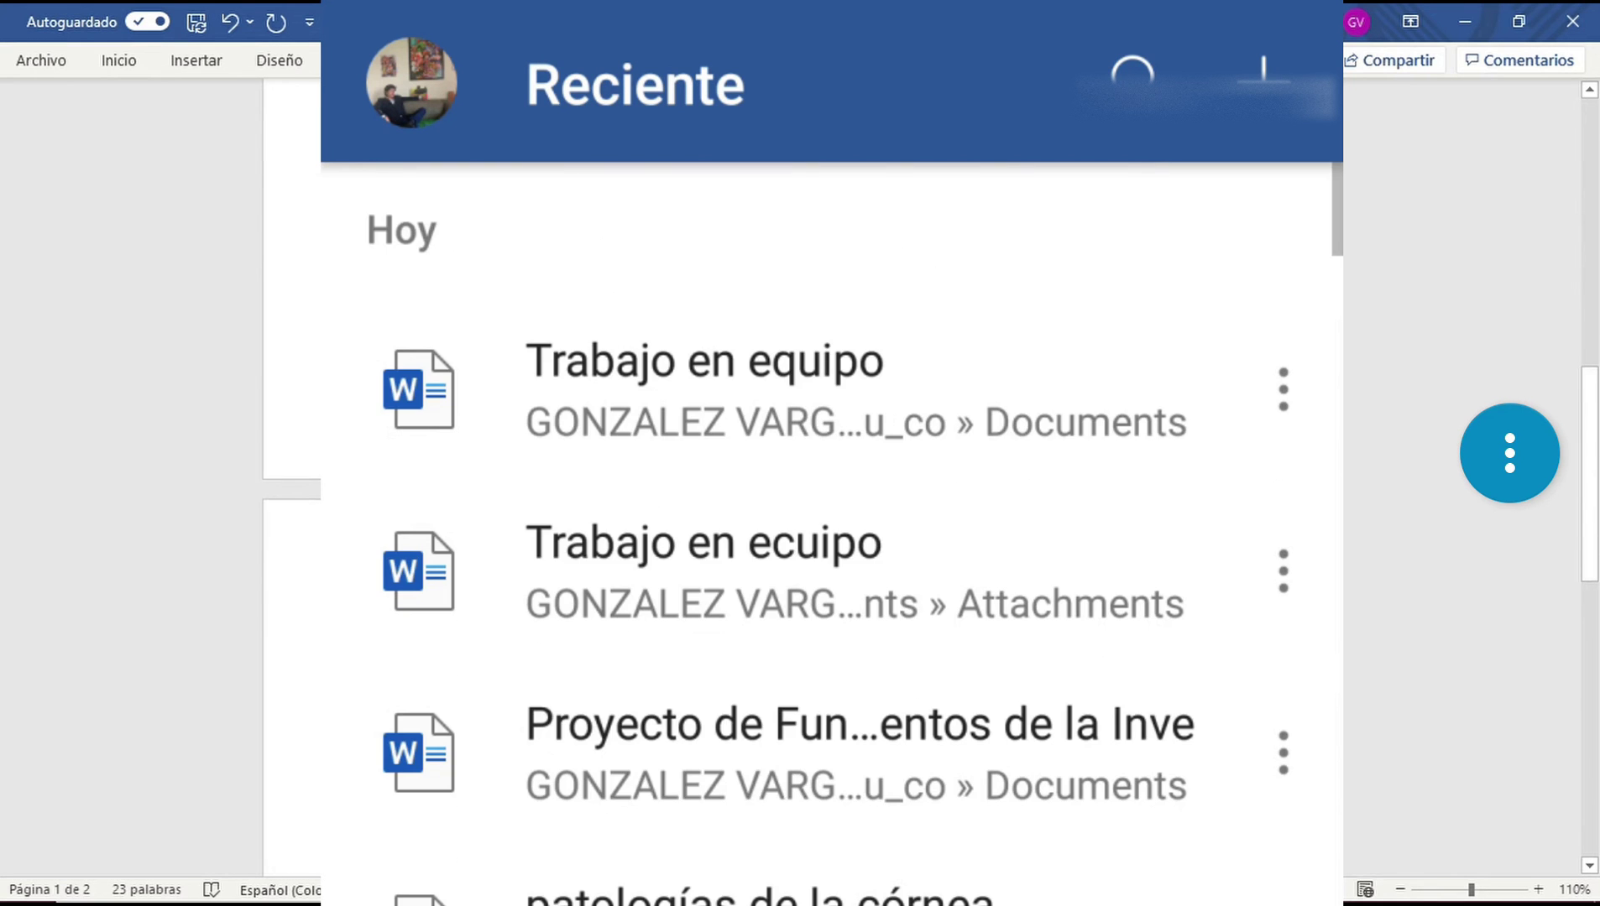
scroll(924, 479, "down", 3)
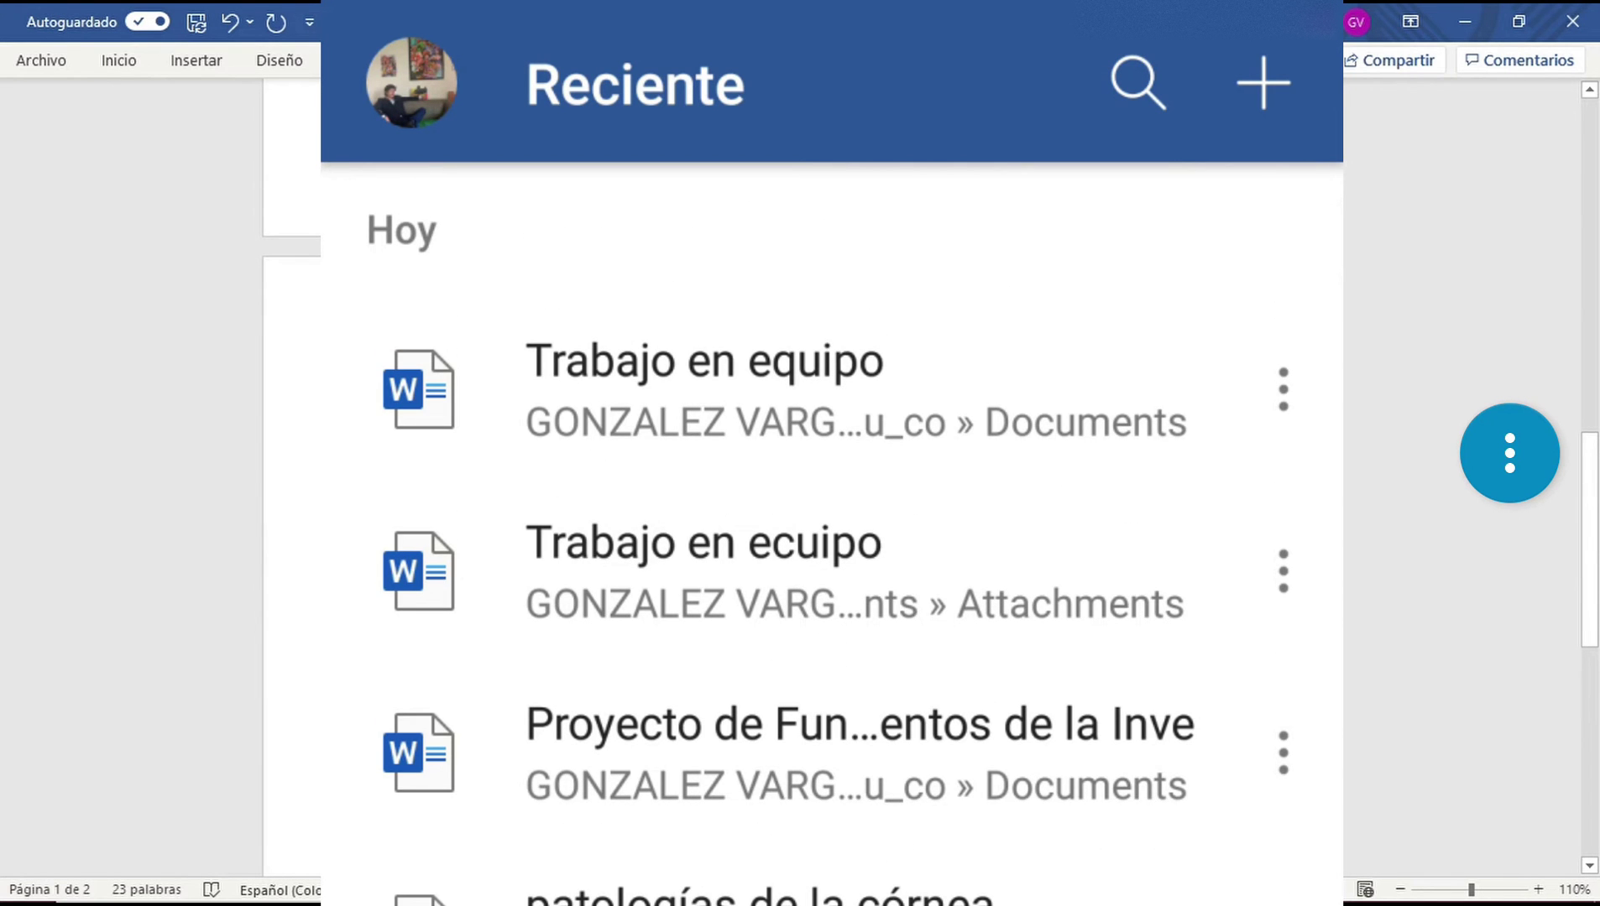
key("ctrl+z")
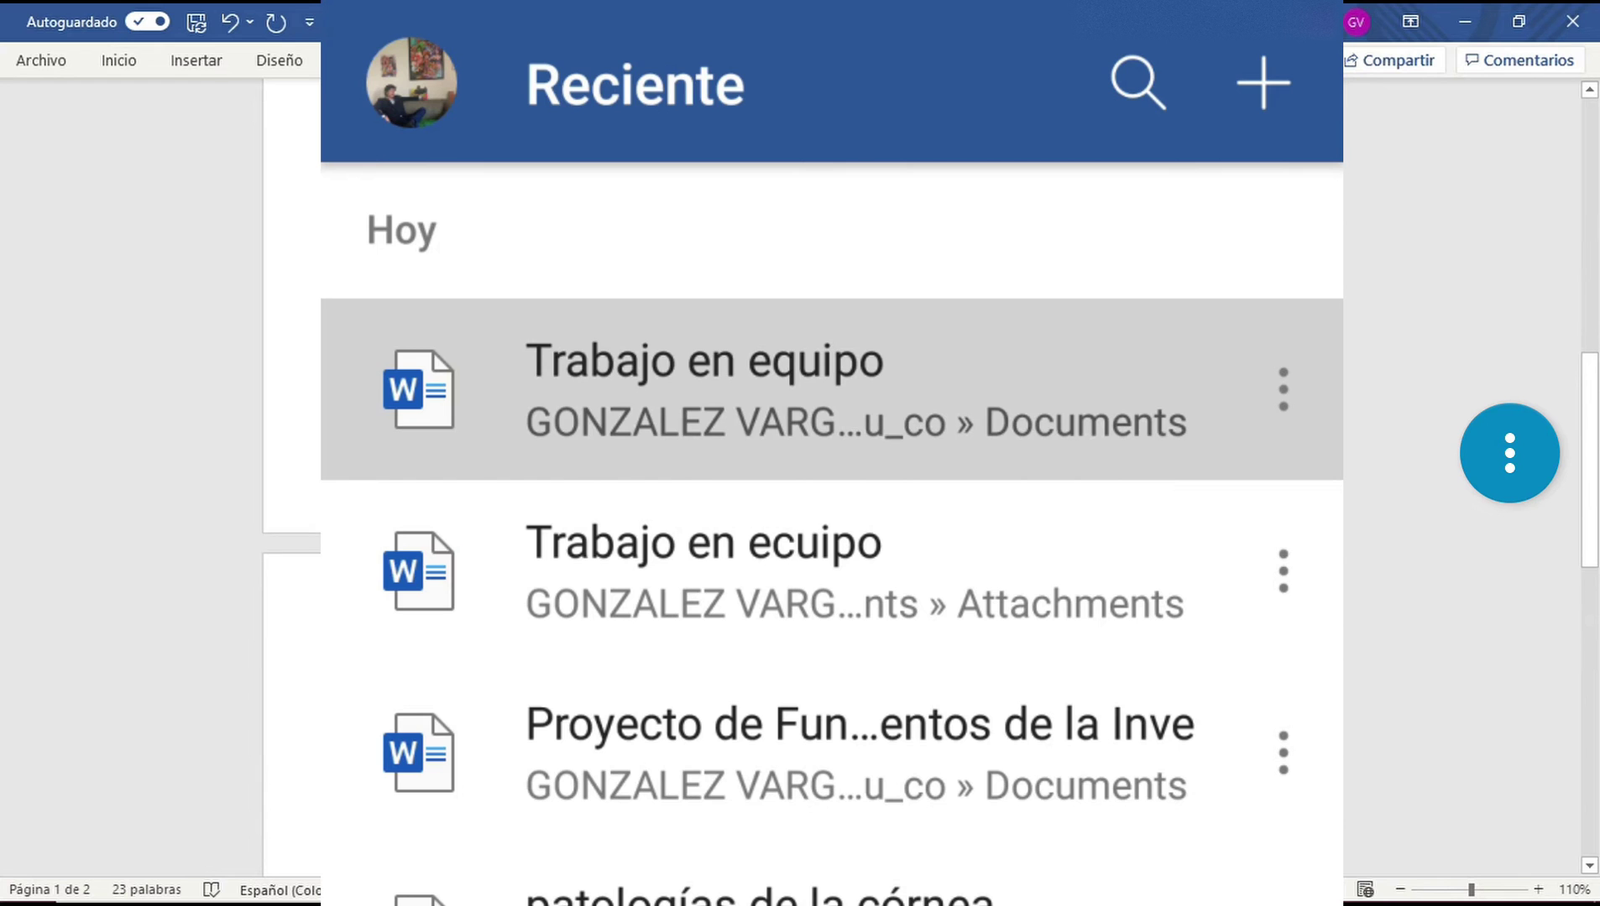
scroll(923, 478, "down", 4)
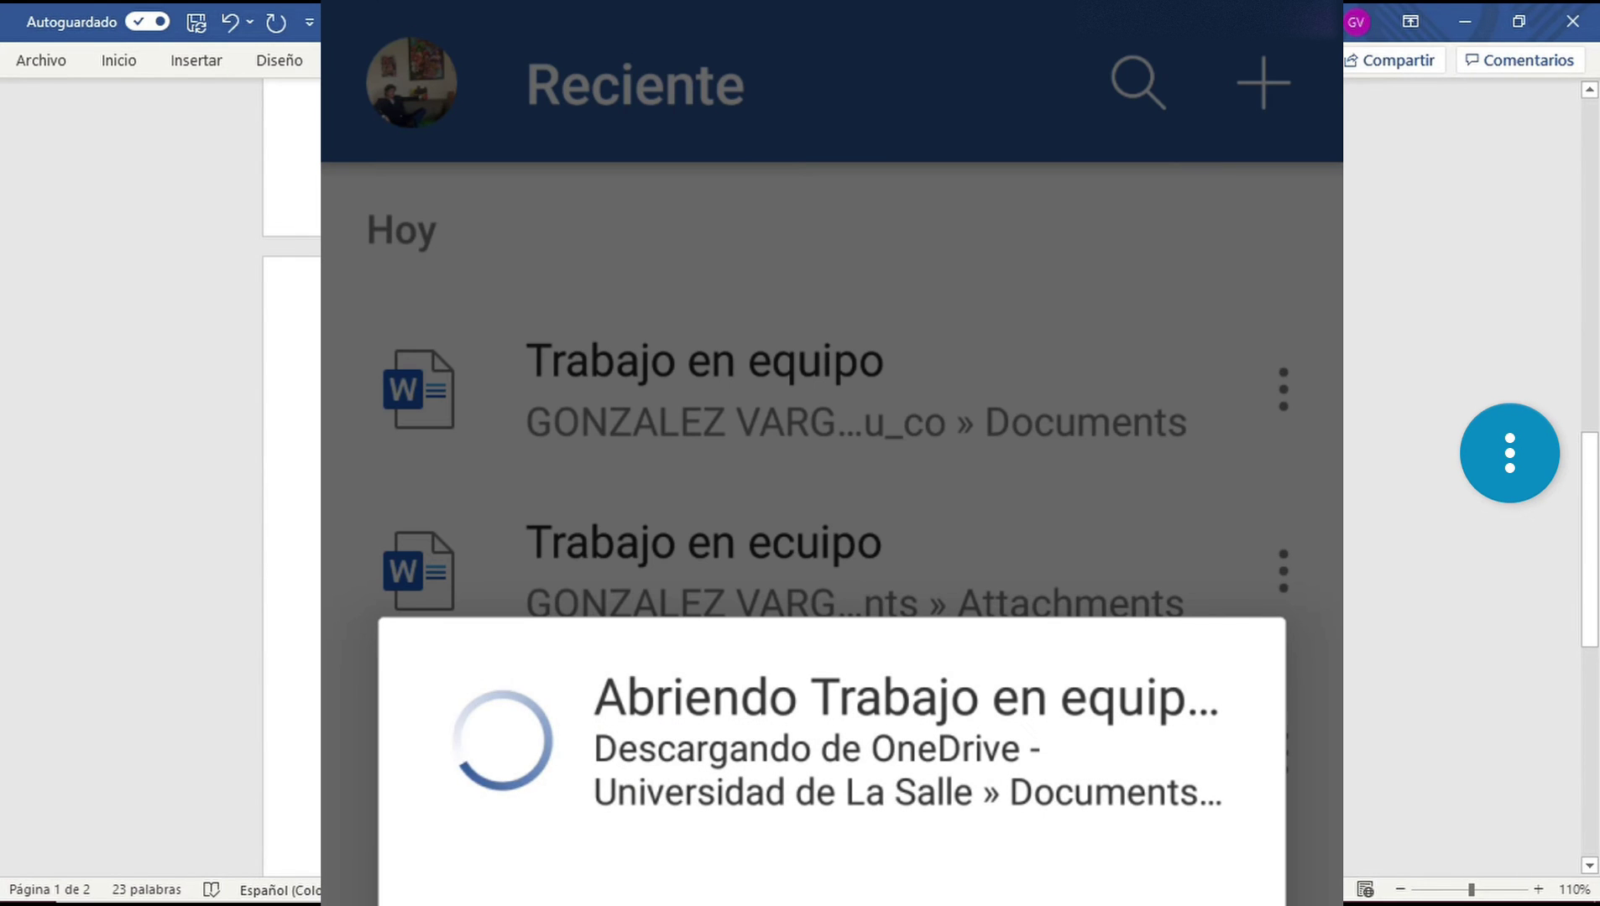
scroll(159, 479, "up", 3)
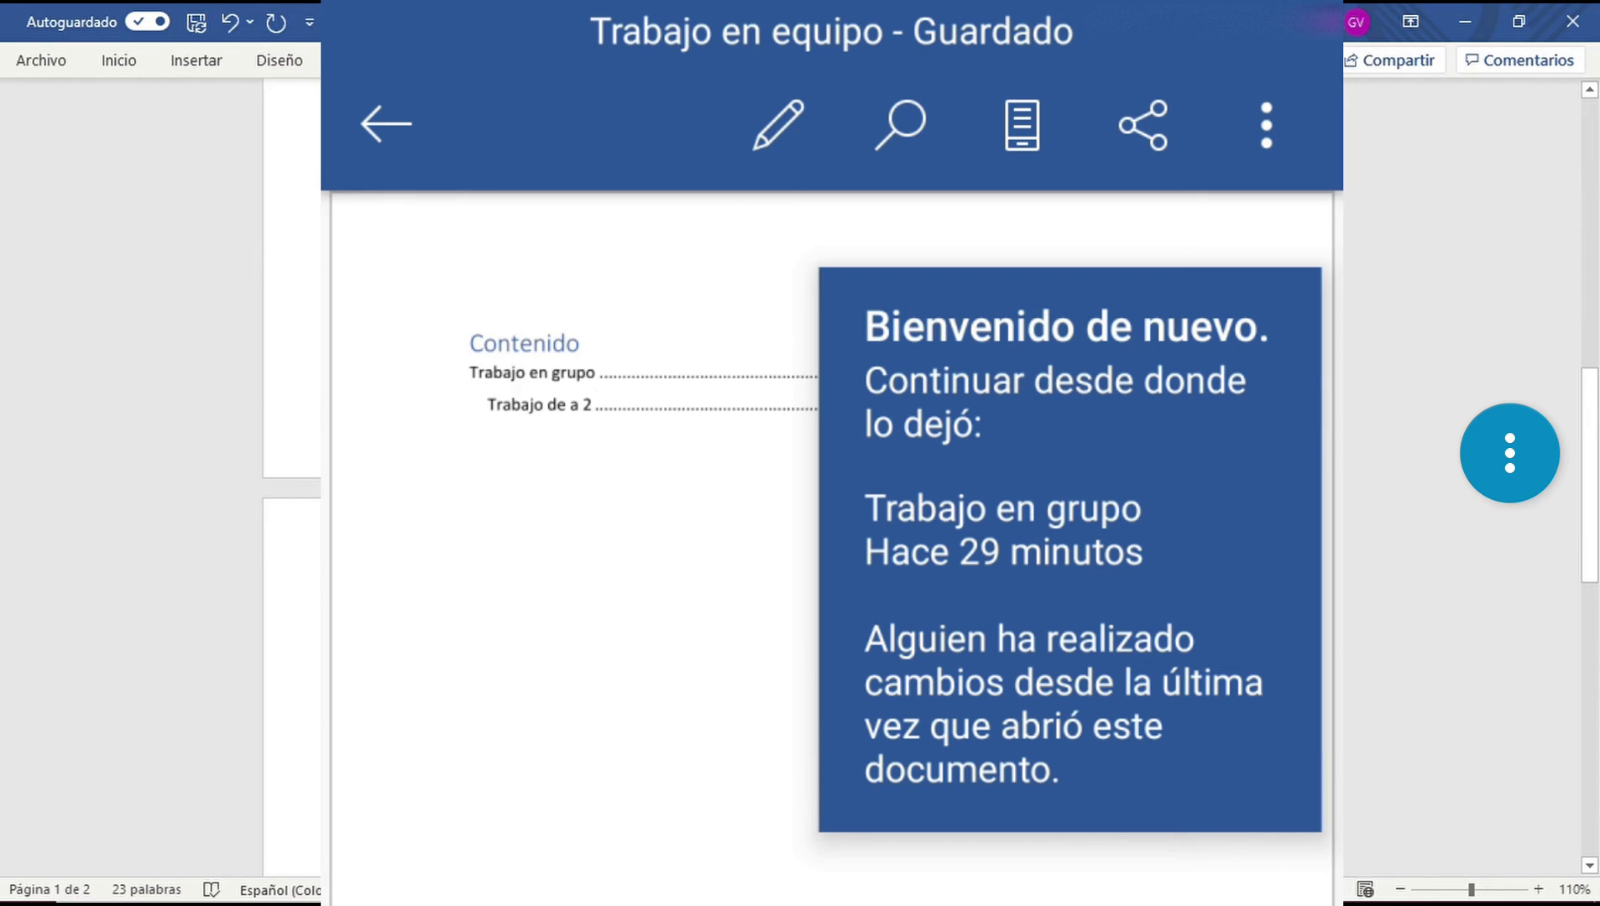
Remove the break before 'Bibliografía' so it joins the line ending in 'Es de 2'.
scroll(159, 478, "down", 4)
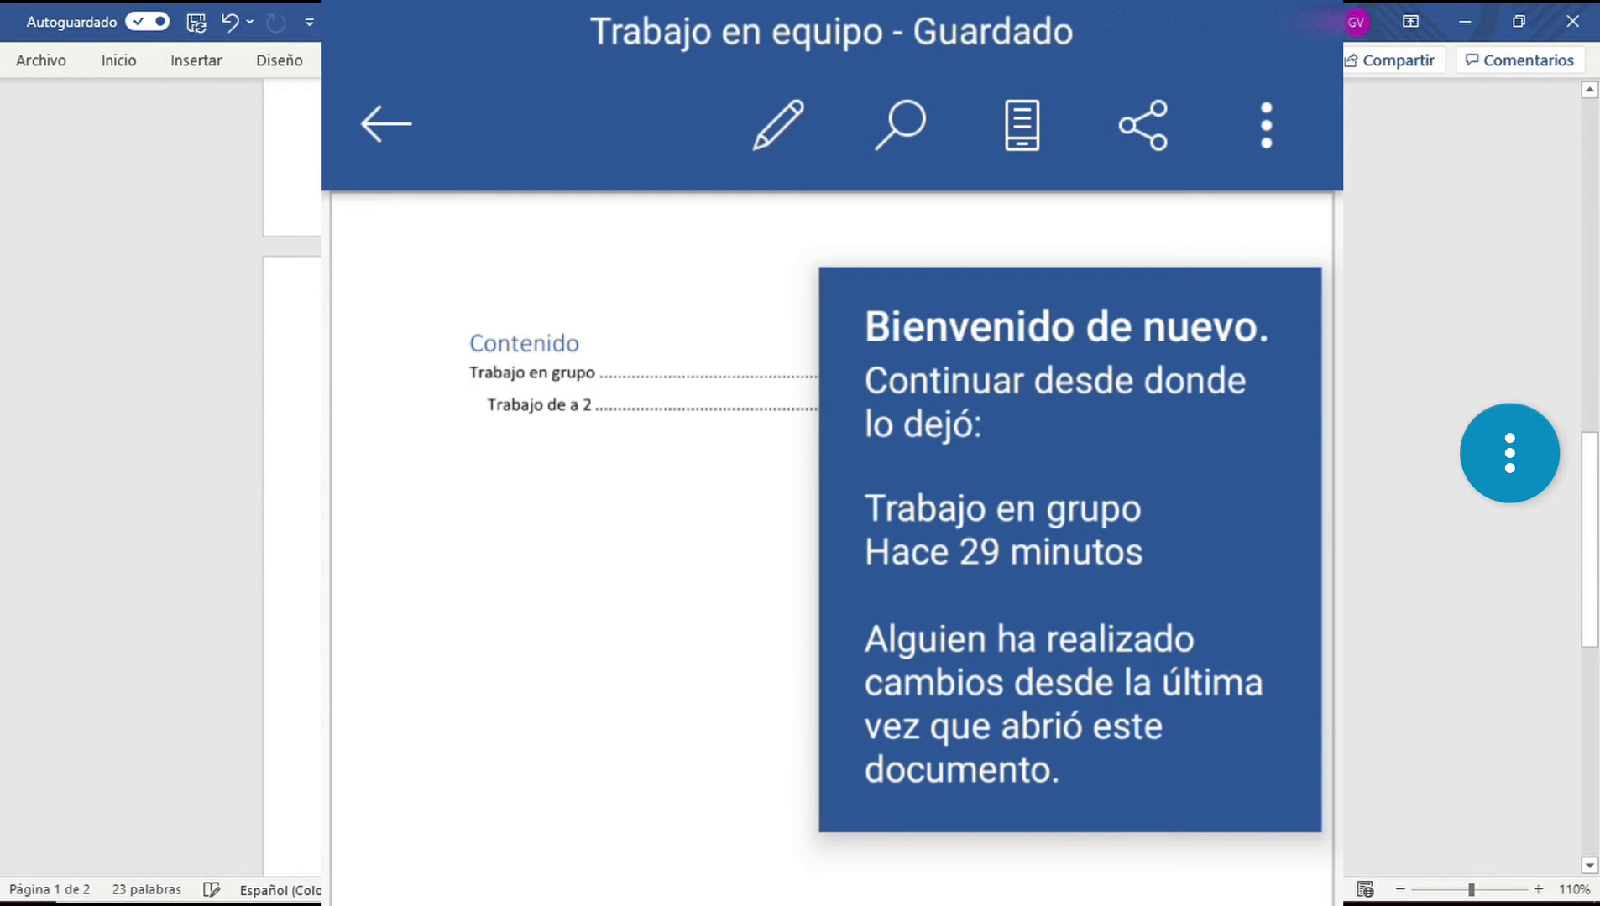
scroll(160, 478, "up", 4)
scroll(159, 479, "down", 1)
scroll(160, 479, "down", 3)
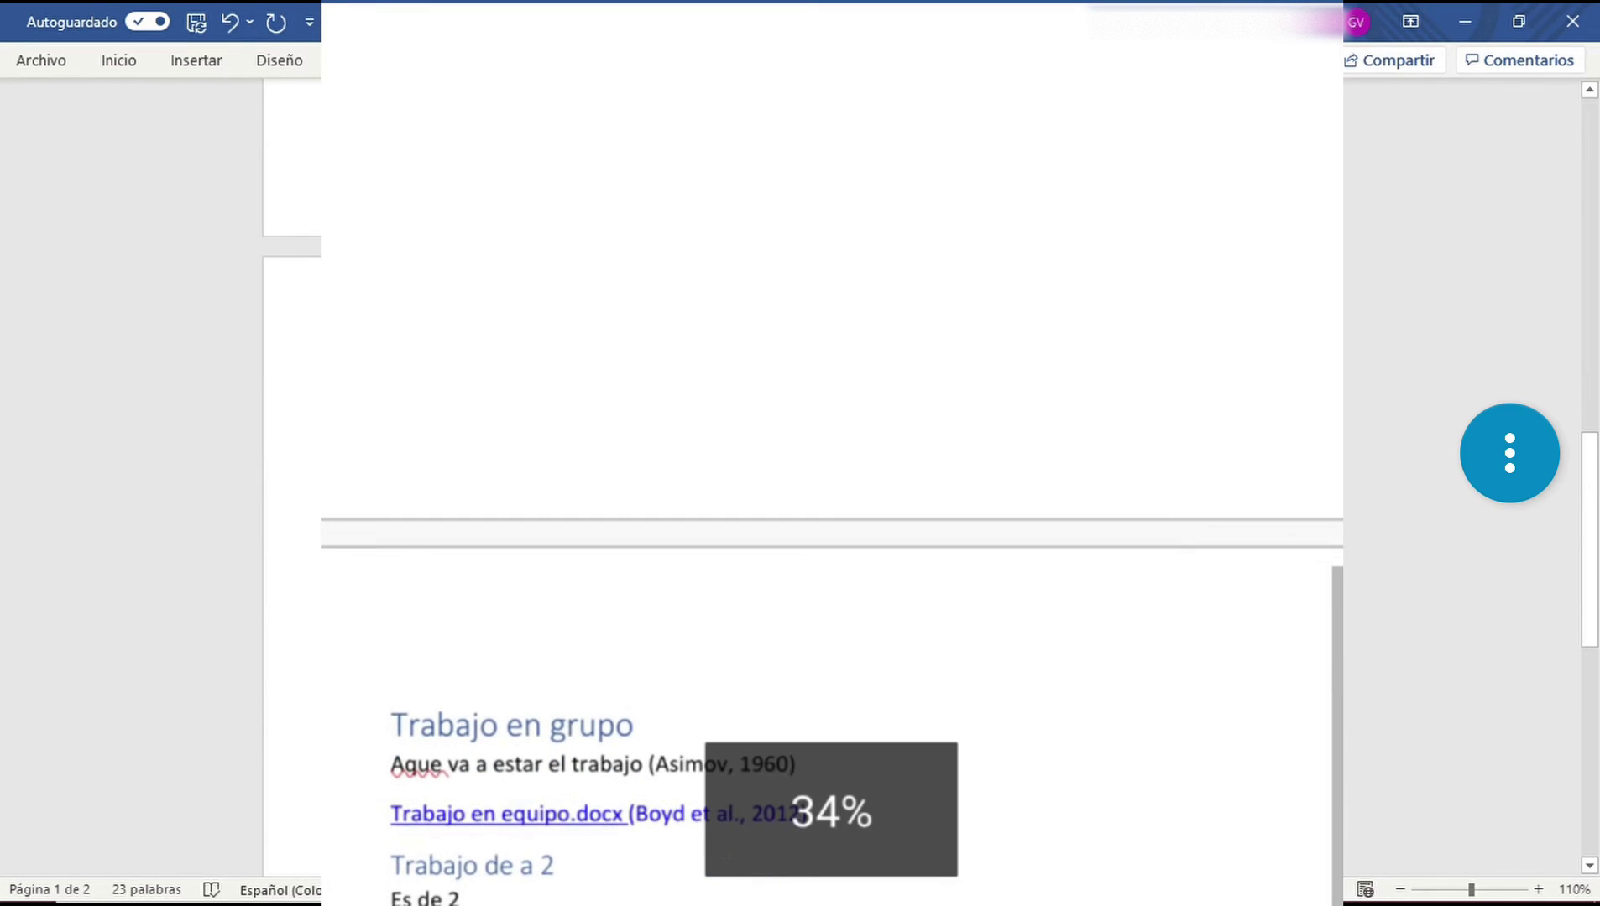
scroll(160, 478, "up", 4)
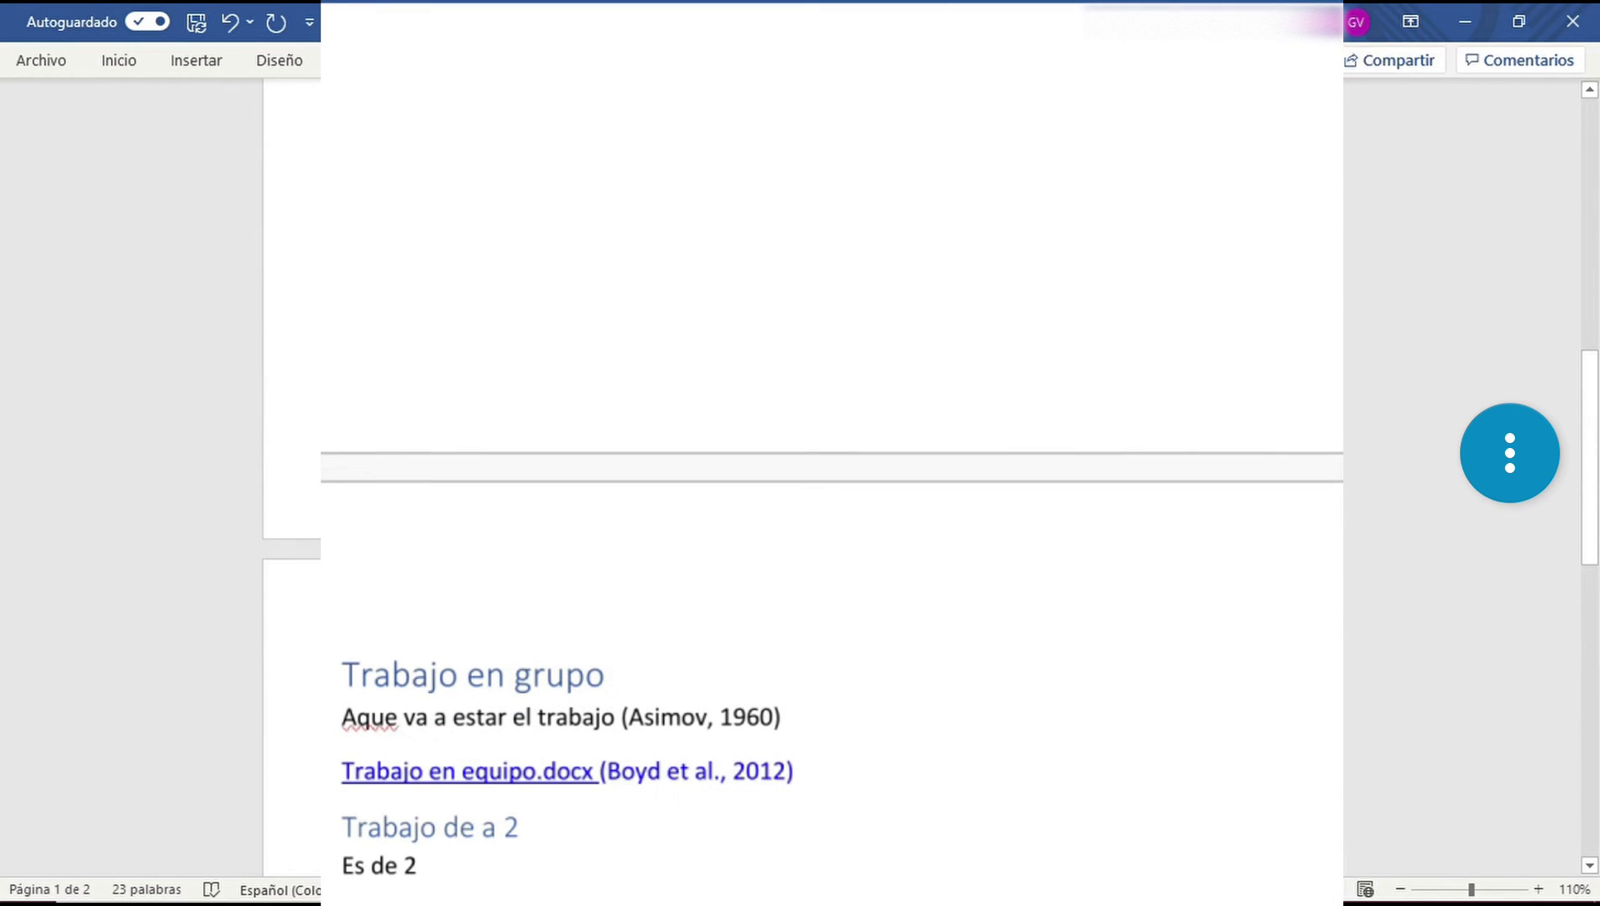
scroll(160, 479, "down", 2)
scroll(160, 478, "down", 3)
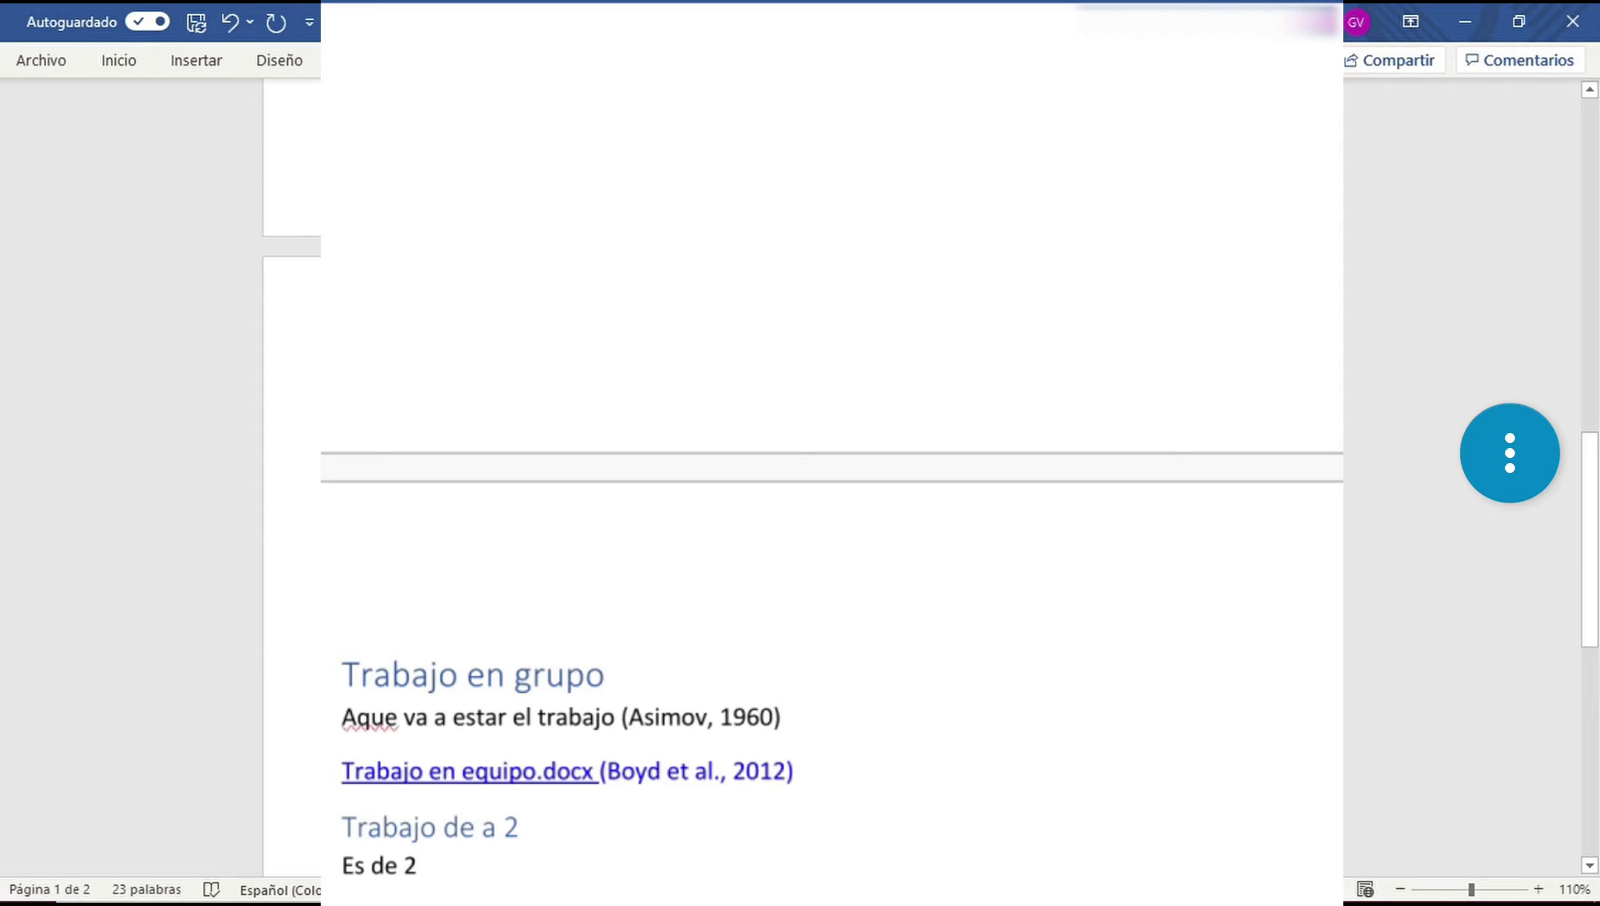
left_click(425, 873)
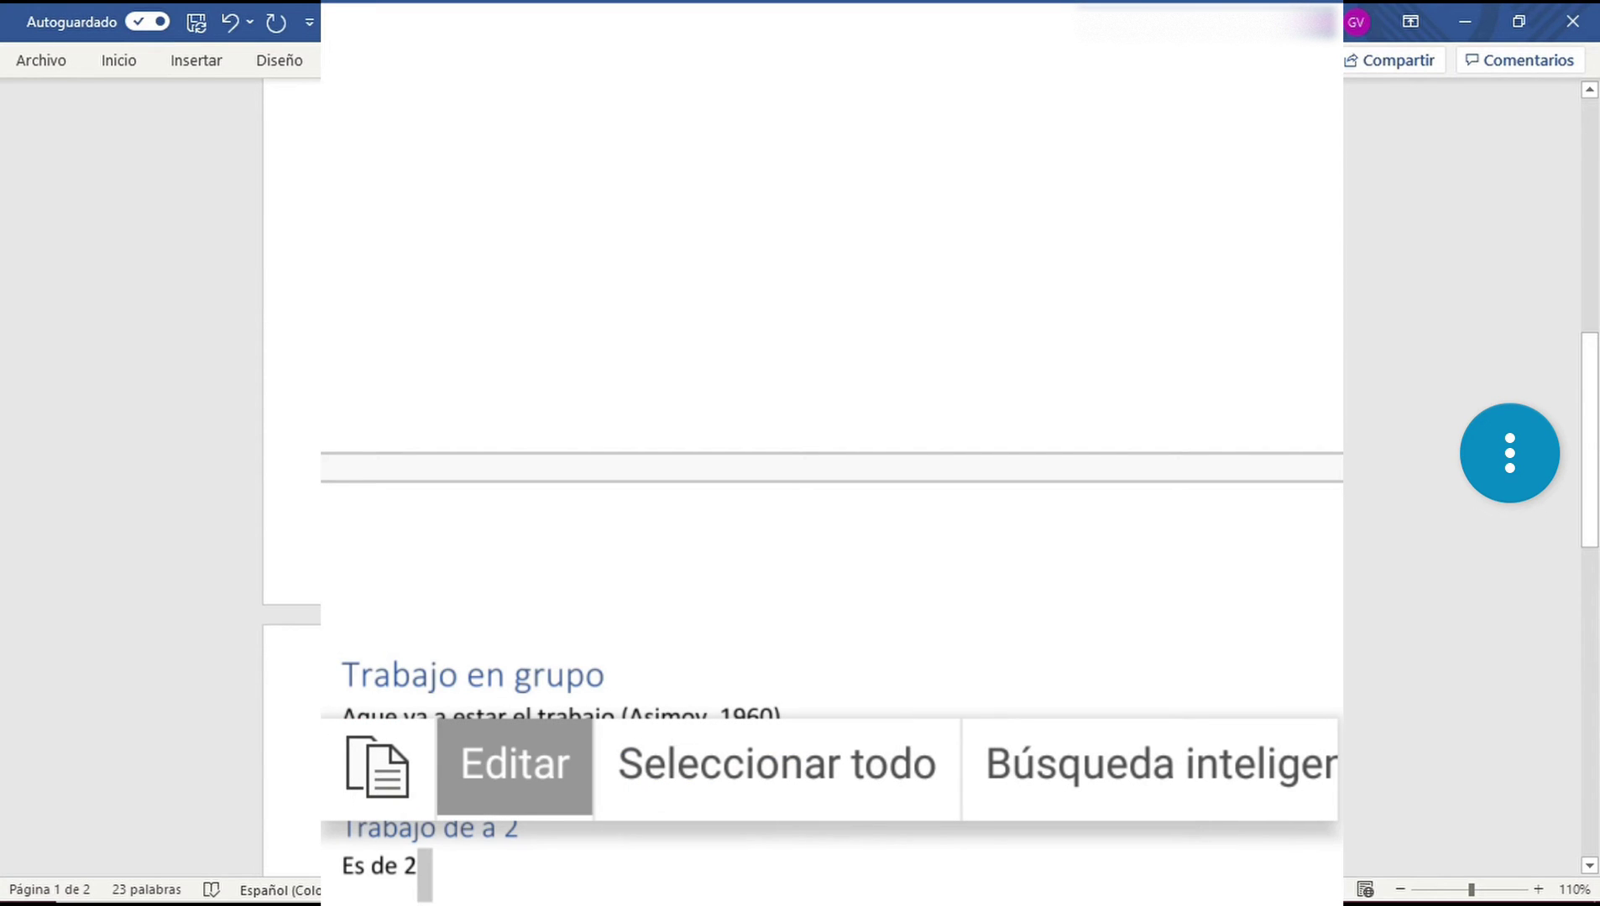
scroll(391, 478, "down", 2)
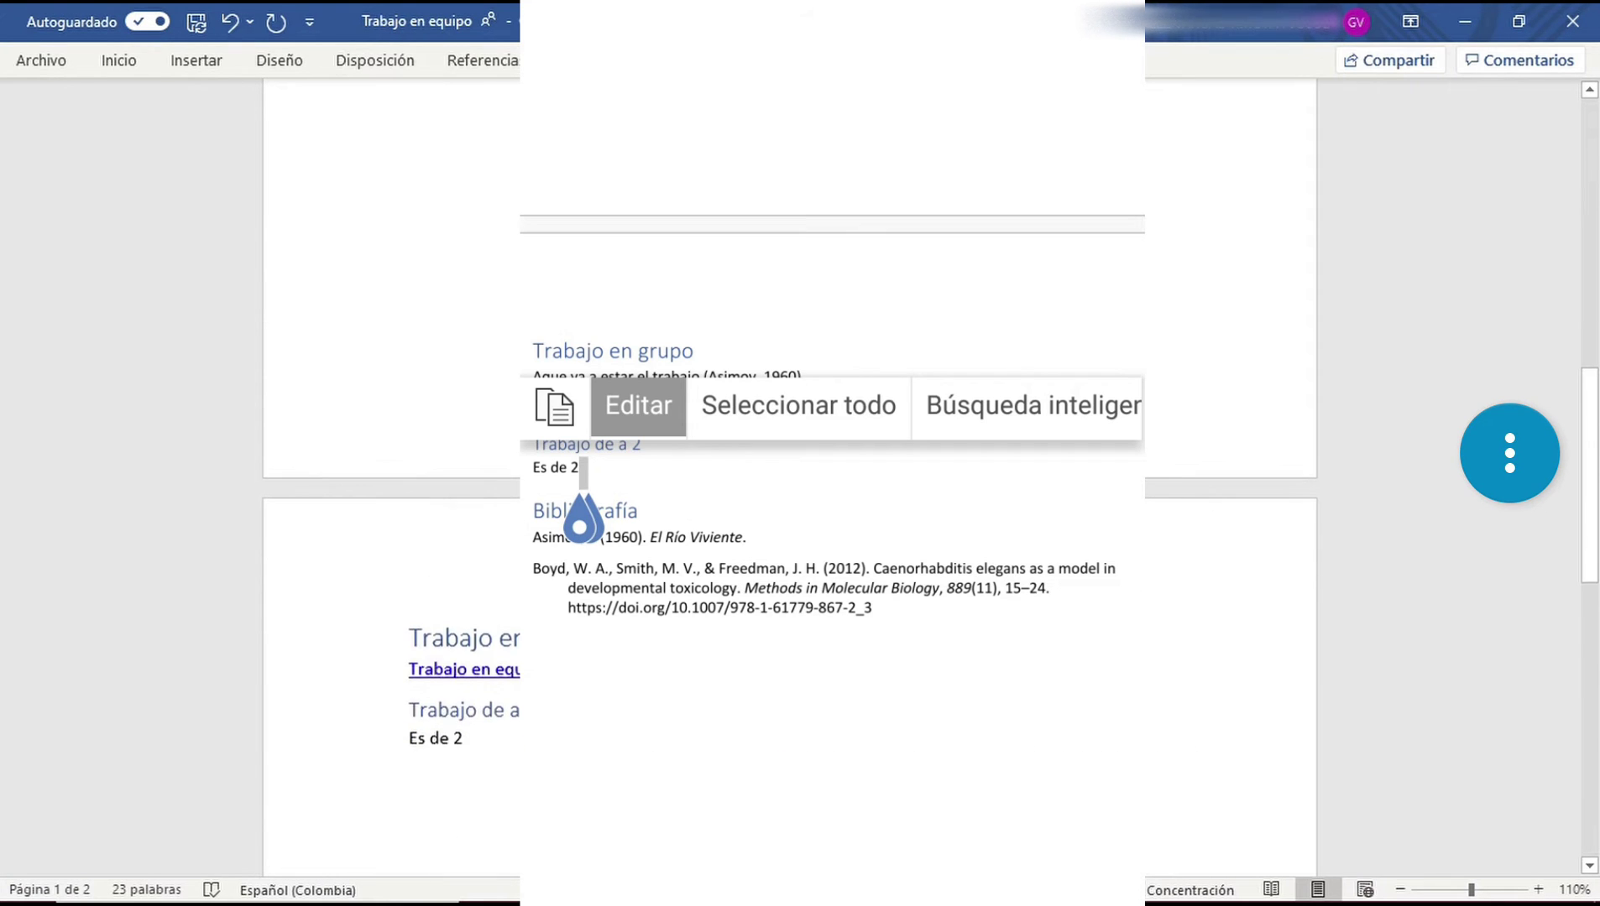
scroll(392, 478, "down", 4)
left_click(579, 638)
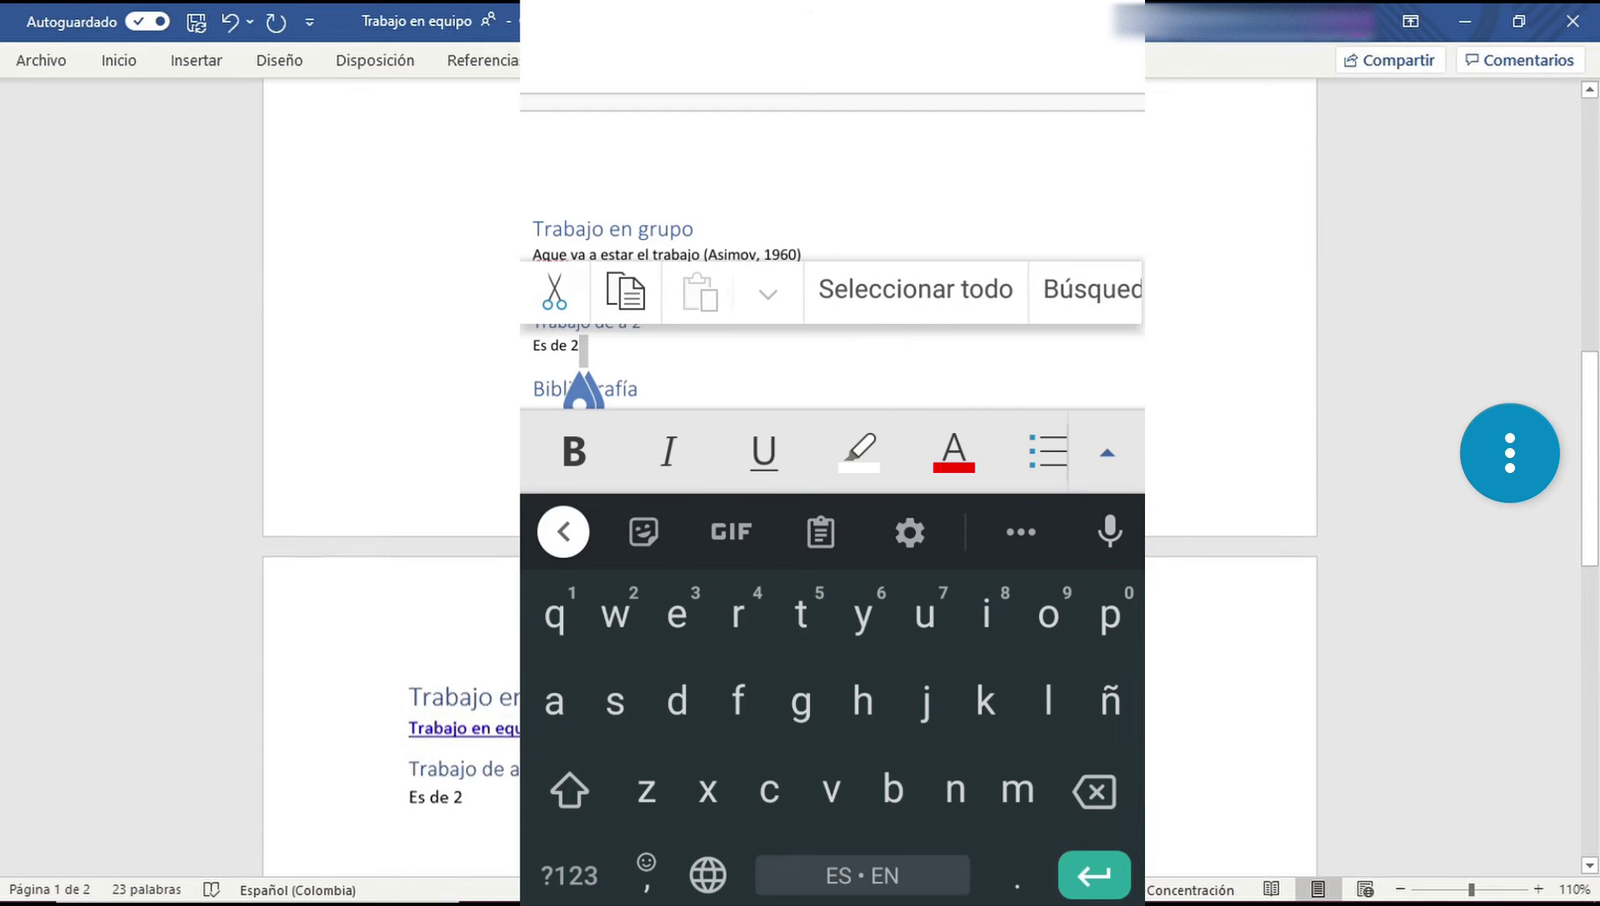
left_click(534, 386)
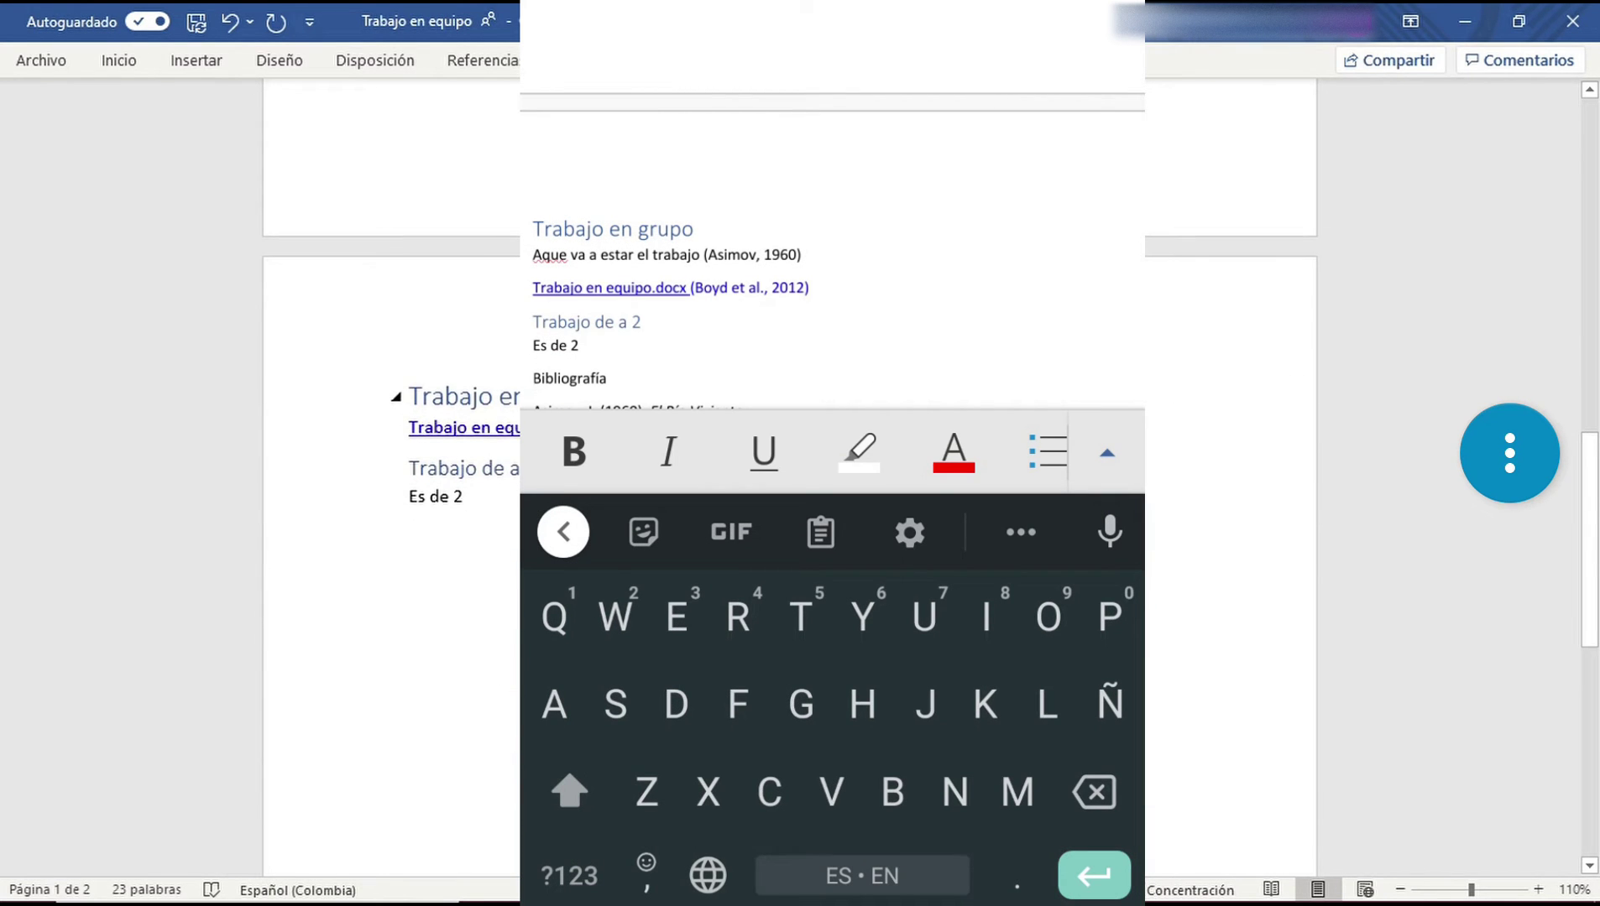
left_click(1093, 792)
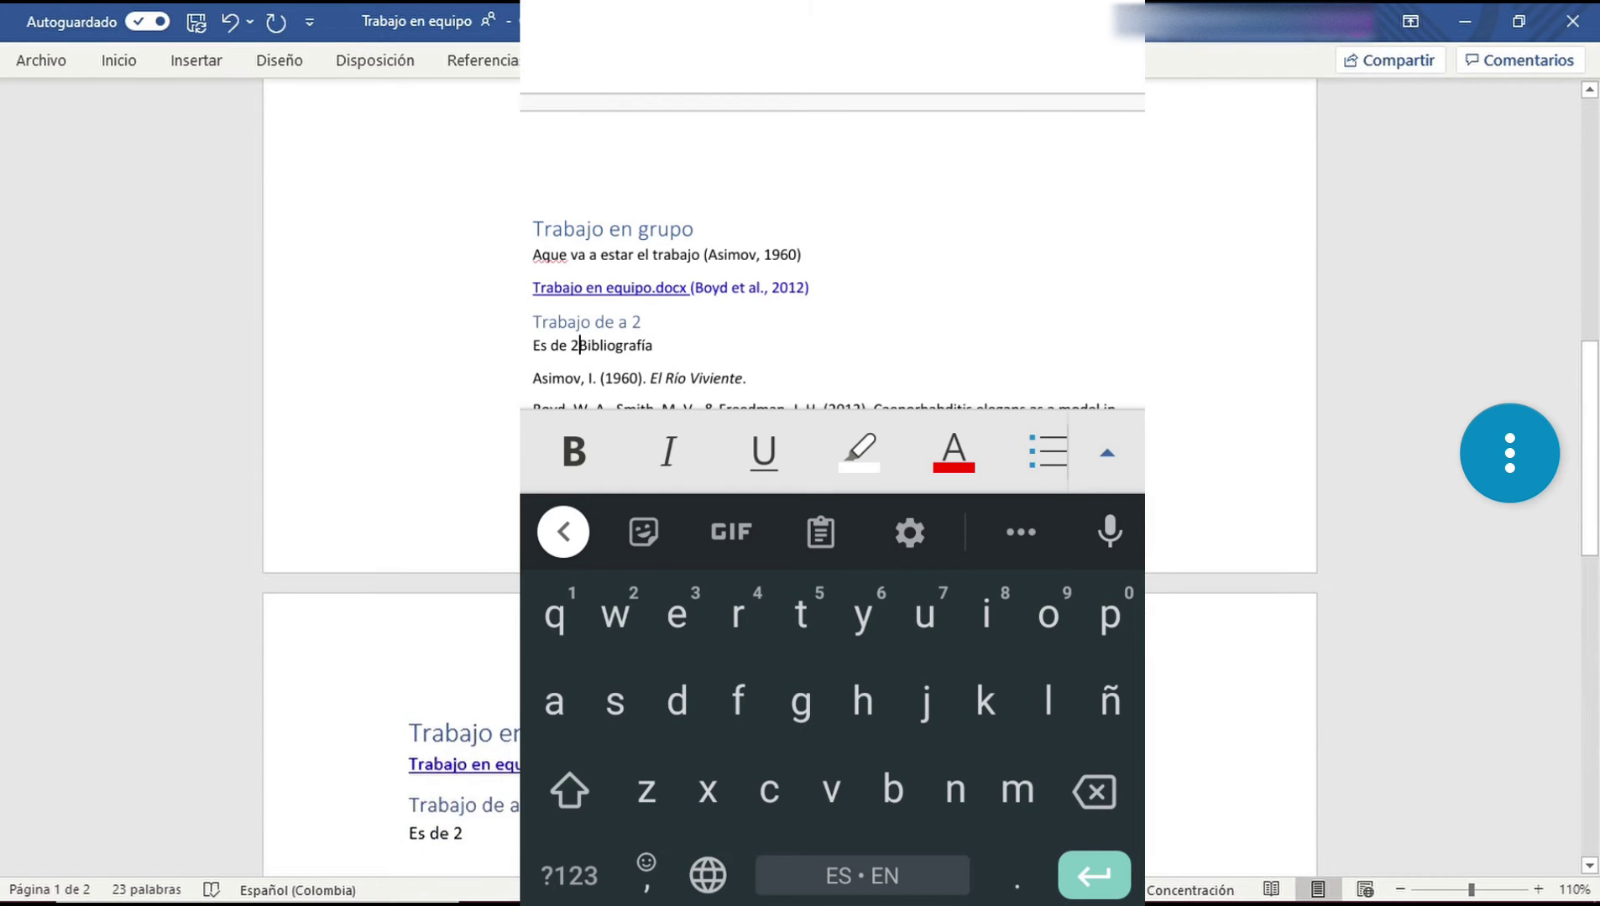
Open and dismiss the Inicio formatting panel, then close the Word window.
left_click(1107, 454)
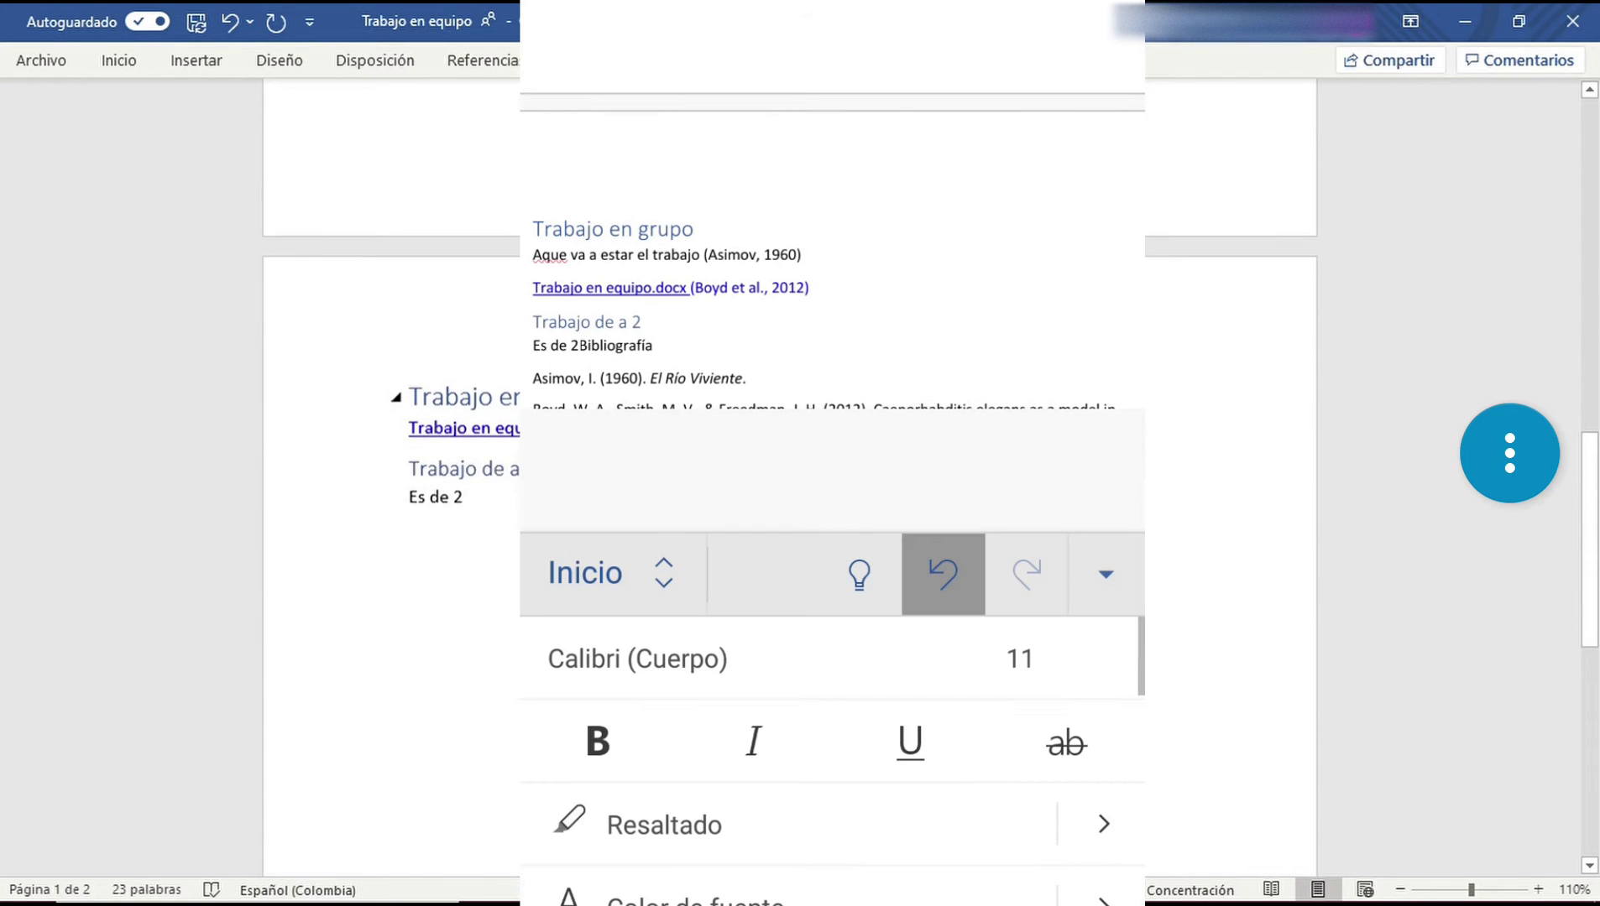
left_click(701, 456)
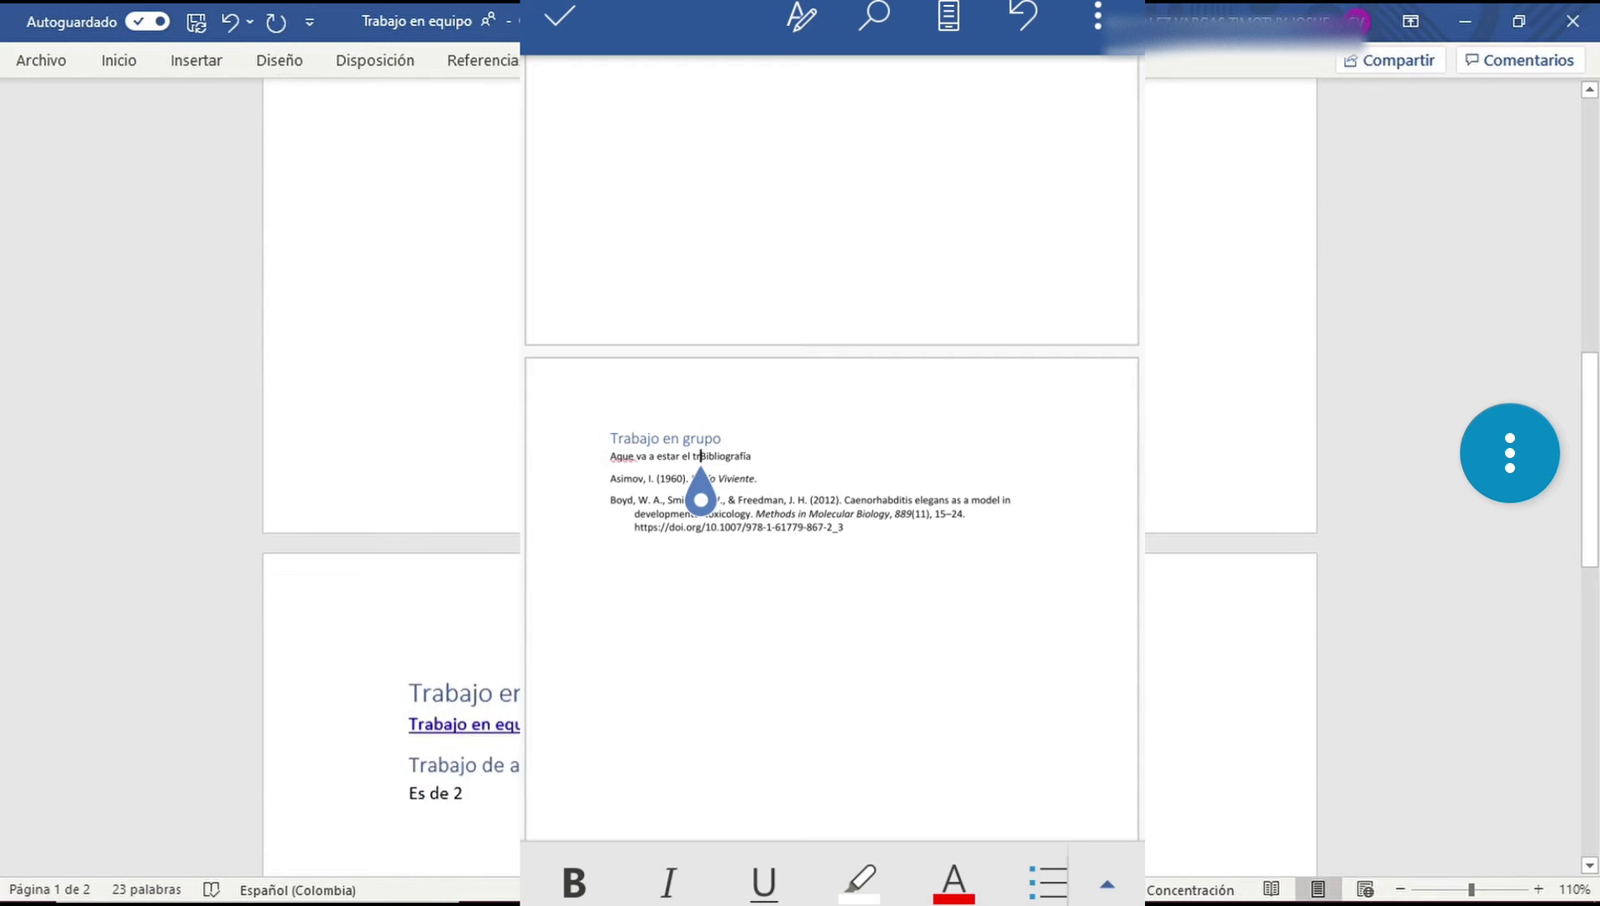
left_click(1568, 23)
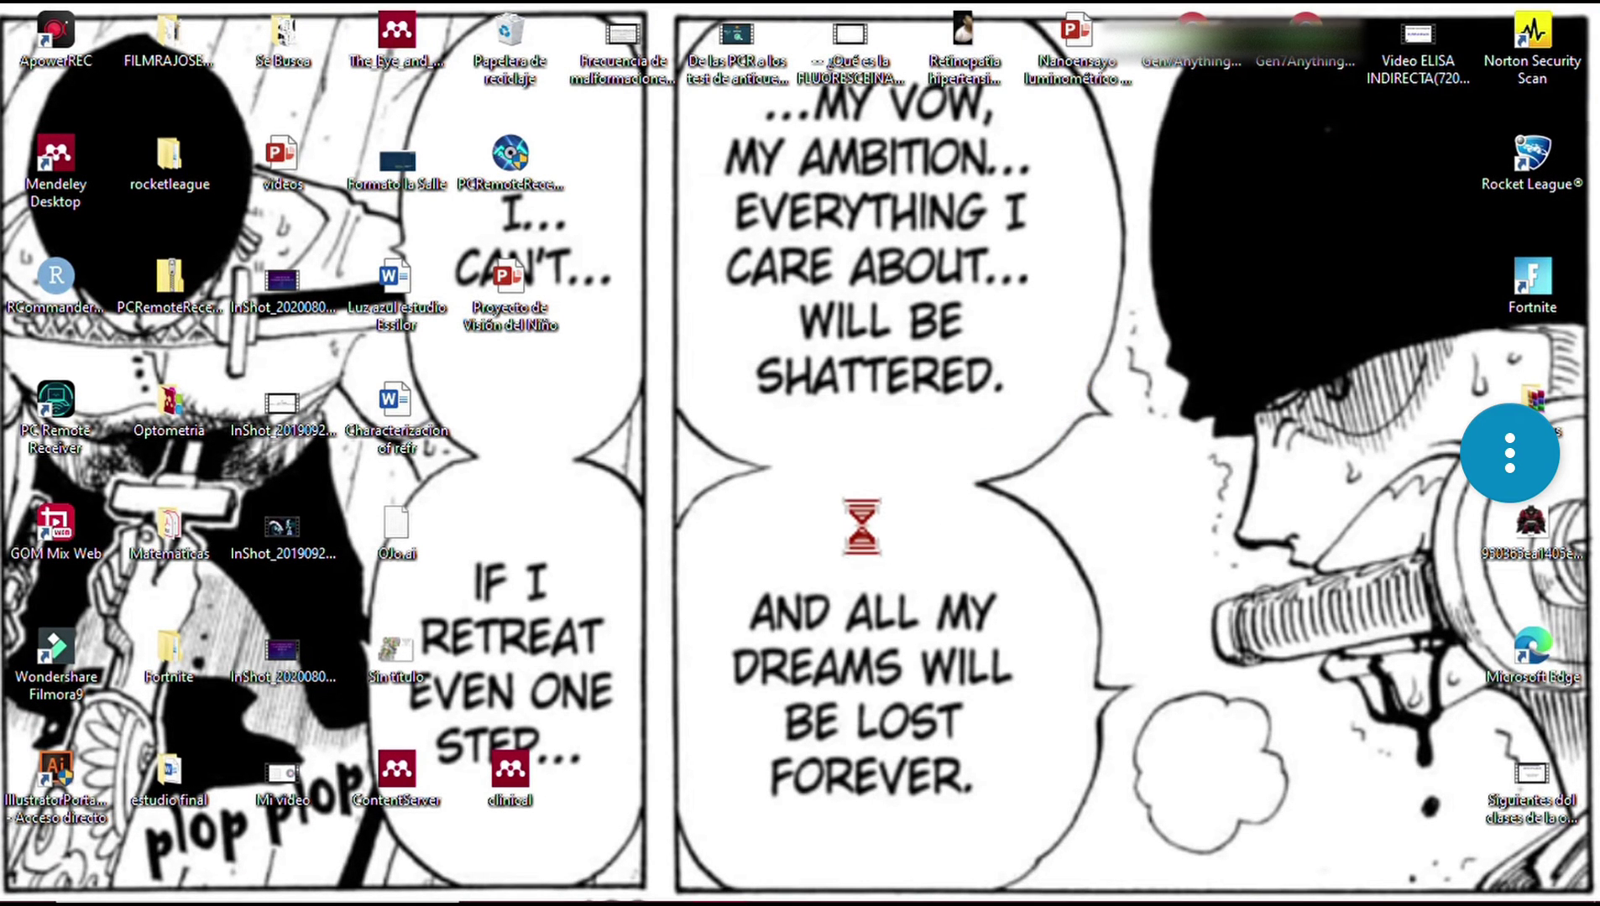
Search 'word' from the taskbar and reopen the recent file 'Trabajo en equipo'.
left_click(344, 882)
type("word")
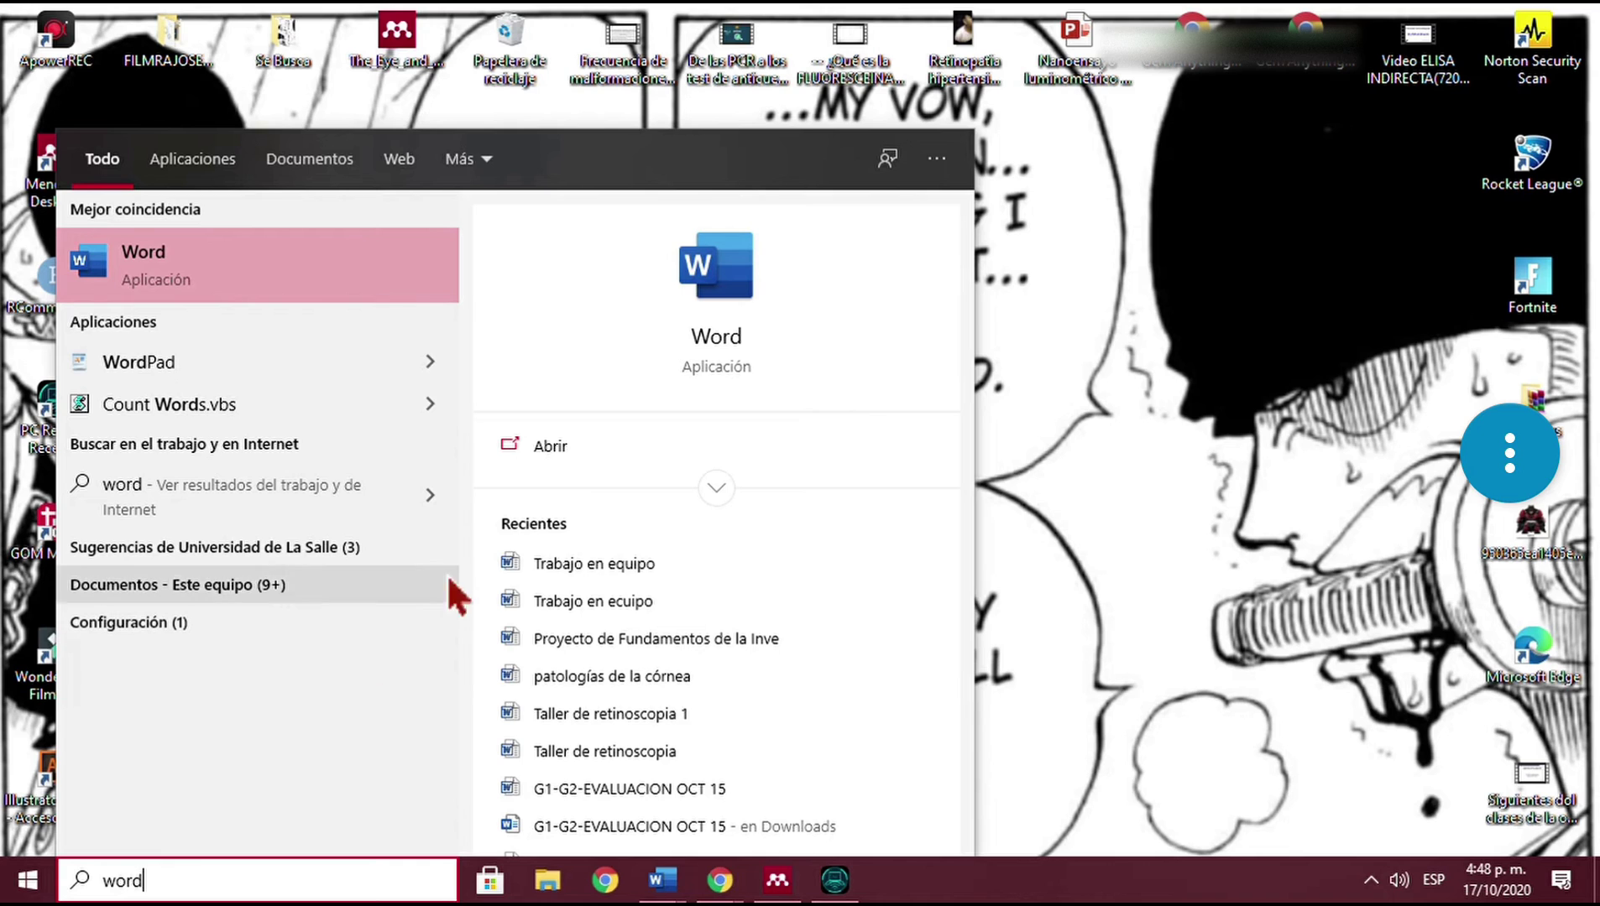
left_click(642, 565)
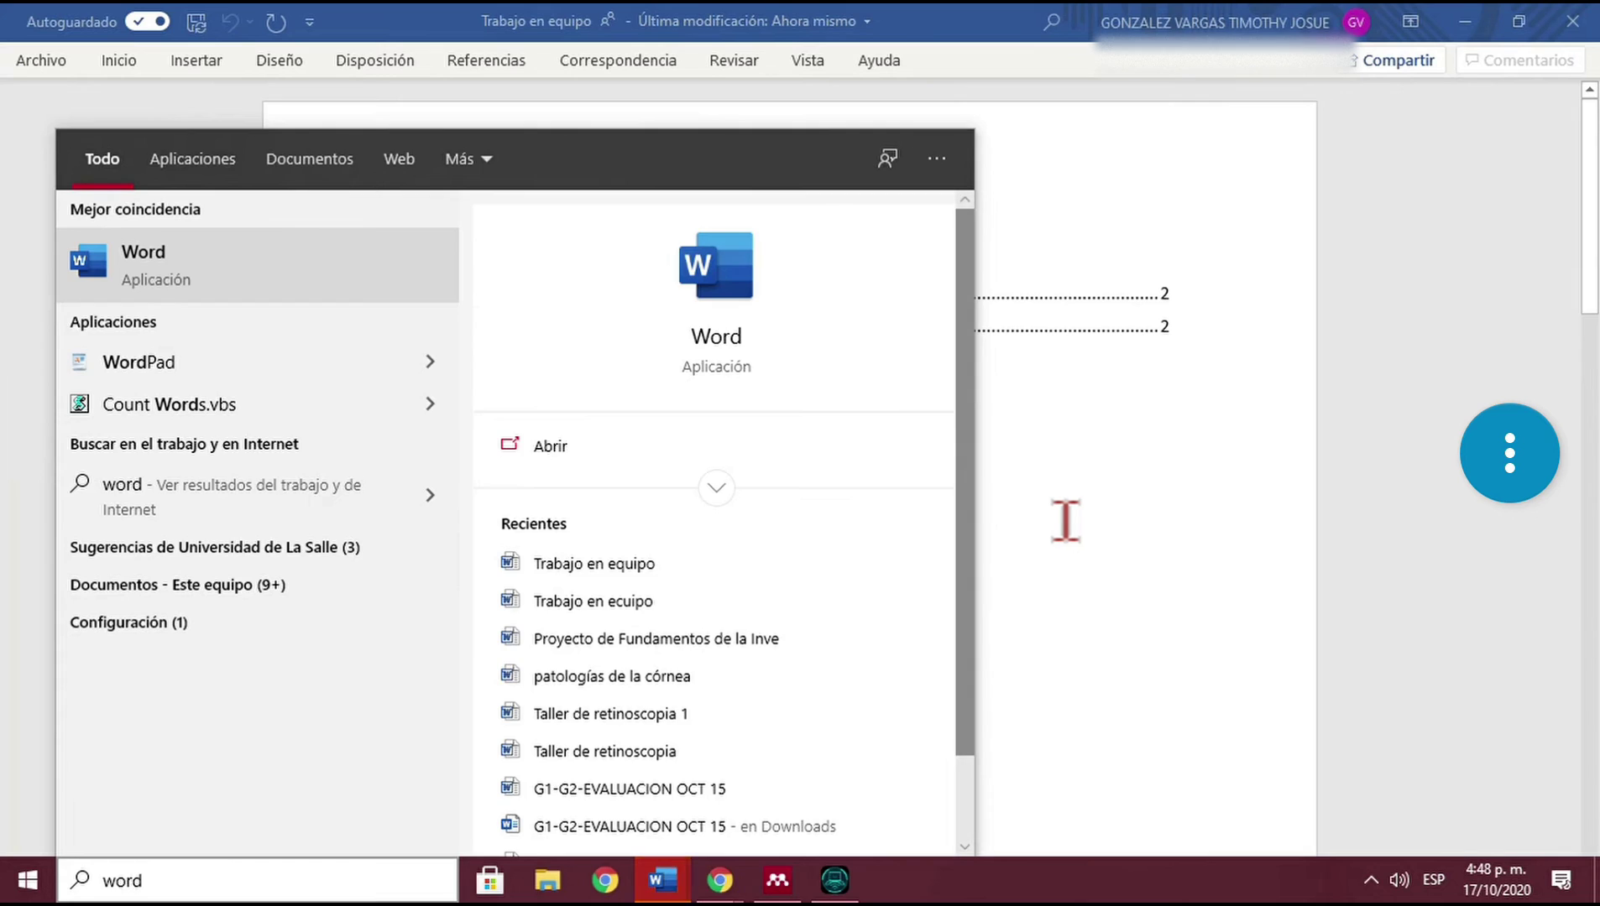
left_click(1066, 522)
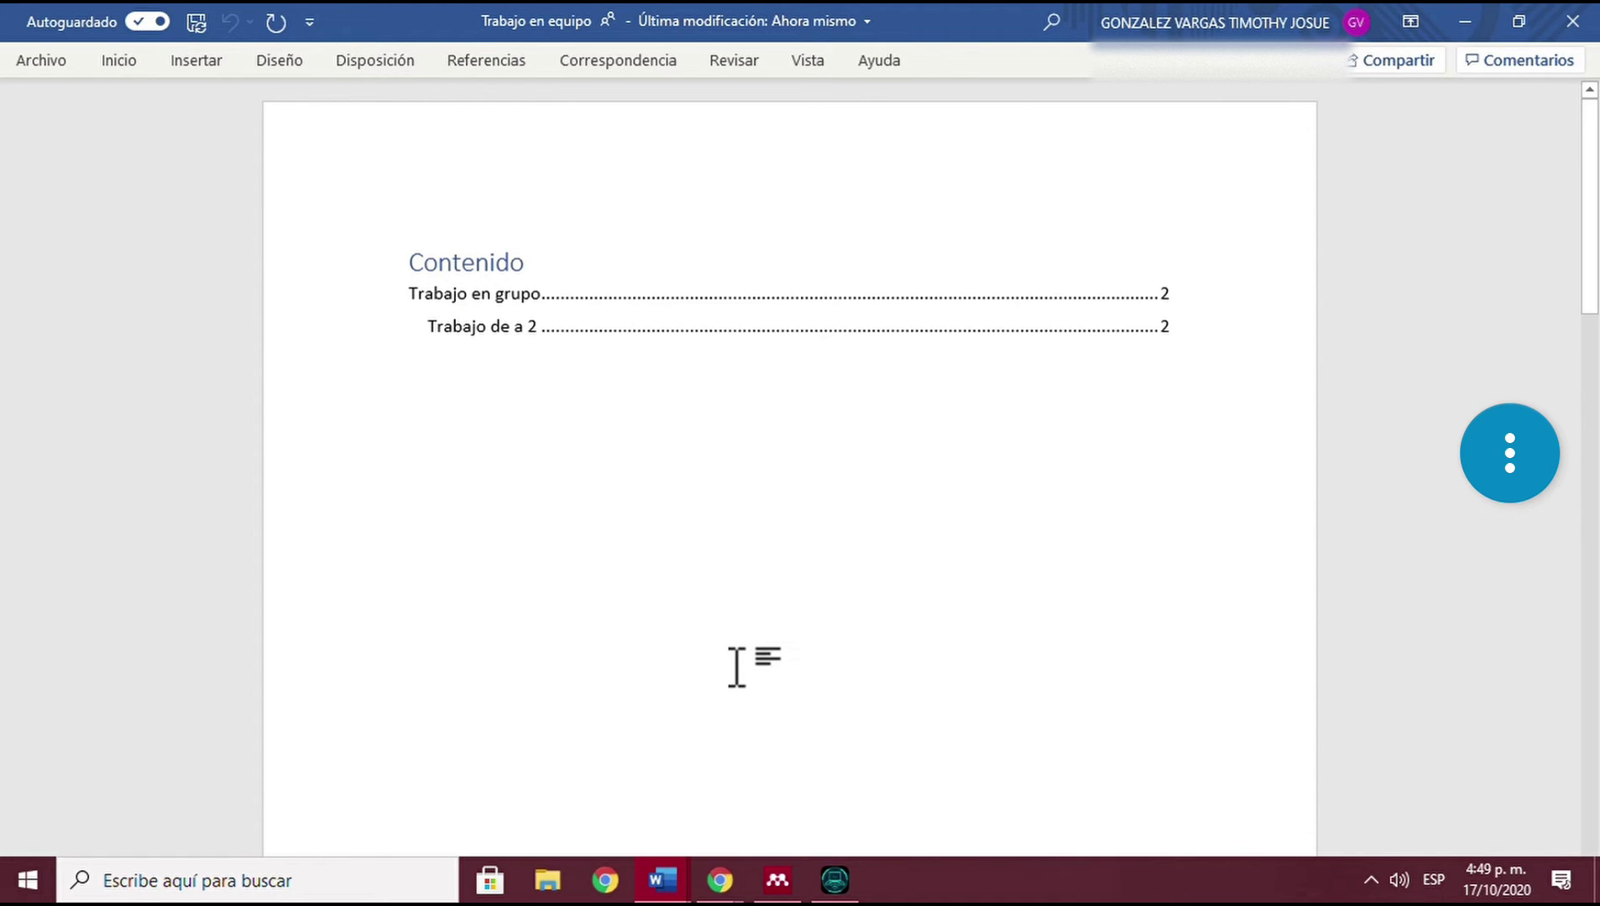
Scroll to page 2 and follow the 'Trabajo en equipo.docx' link to its online copy.
scroll(742, 569, "down", 5)
scroll(742, 569, "down", 4)
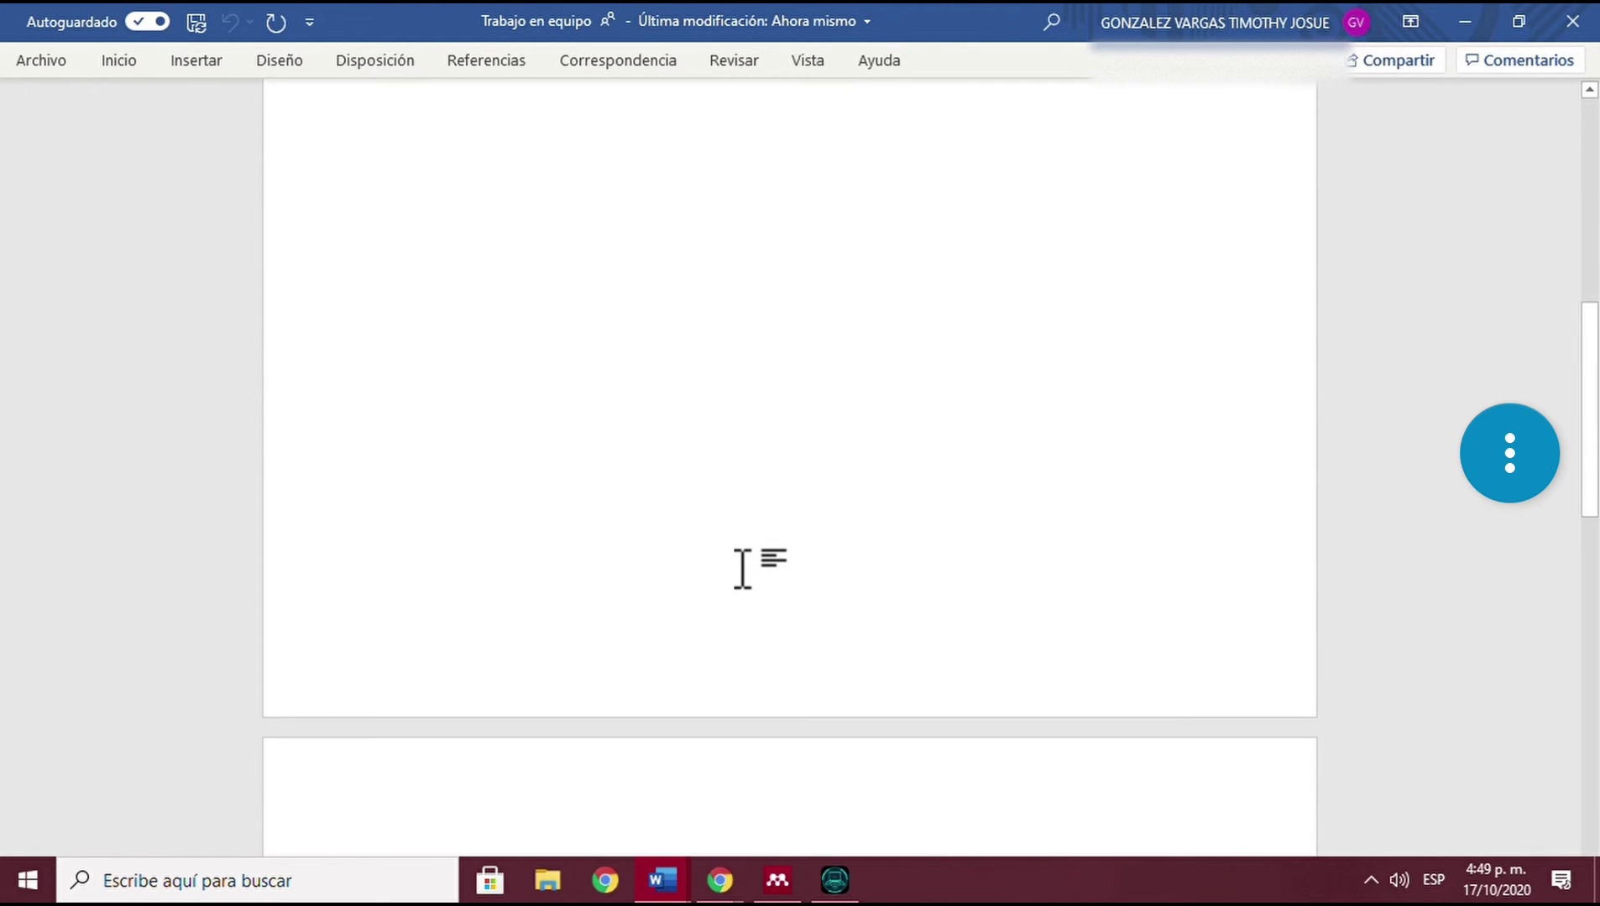
scroll(773, 584, "down", 5)
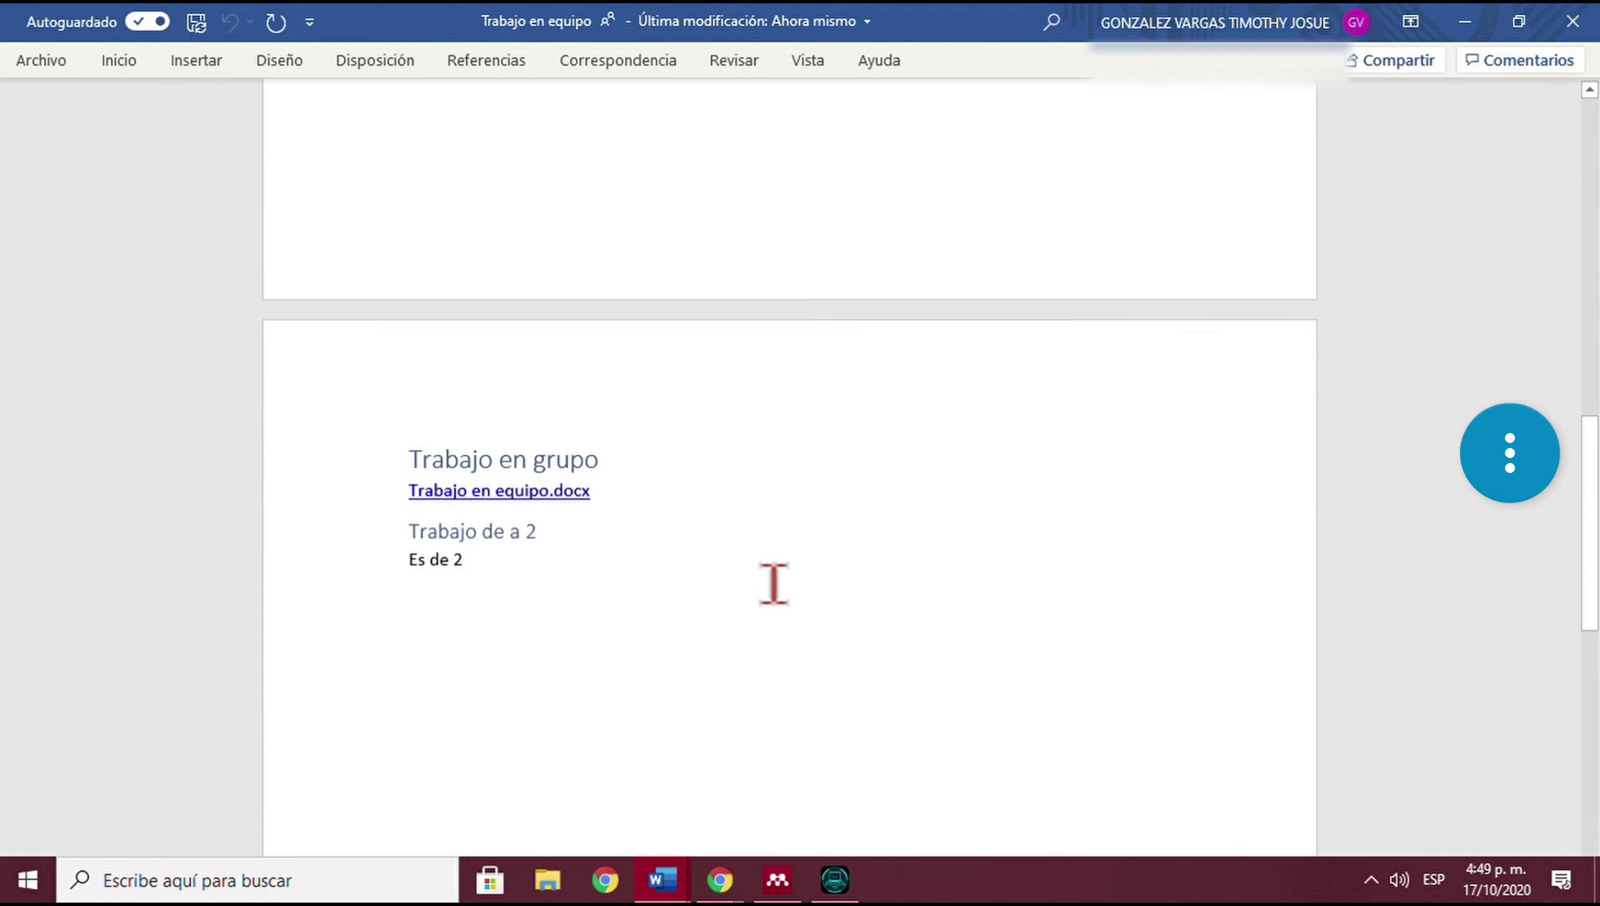
left_click(491, 491, "ctrl")
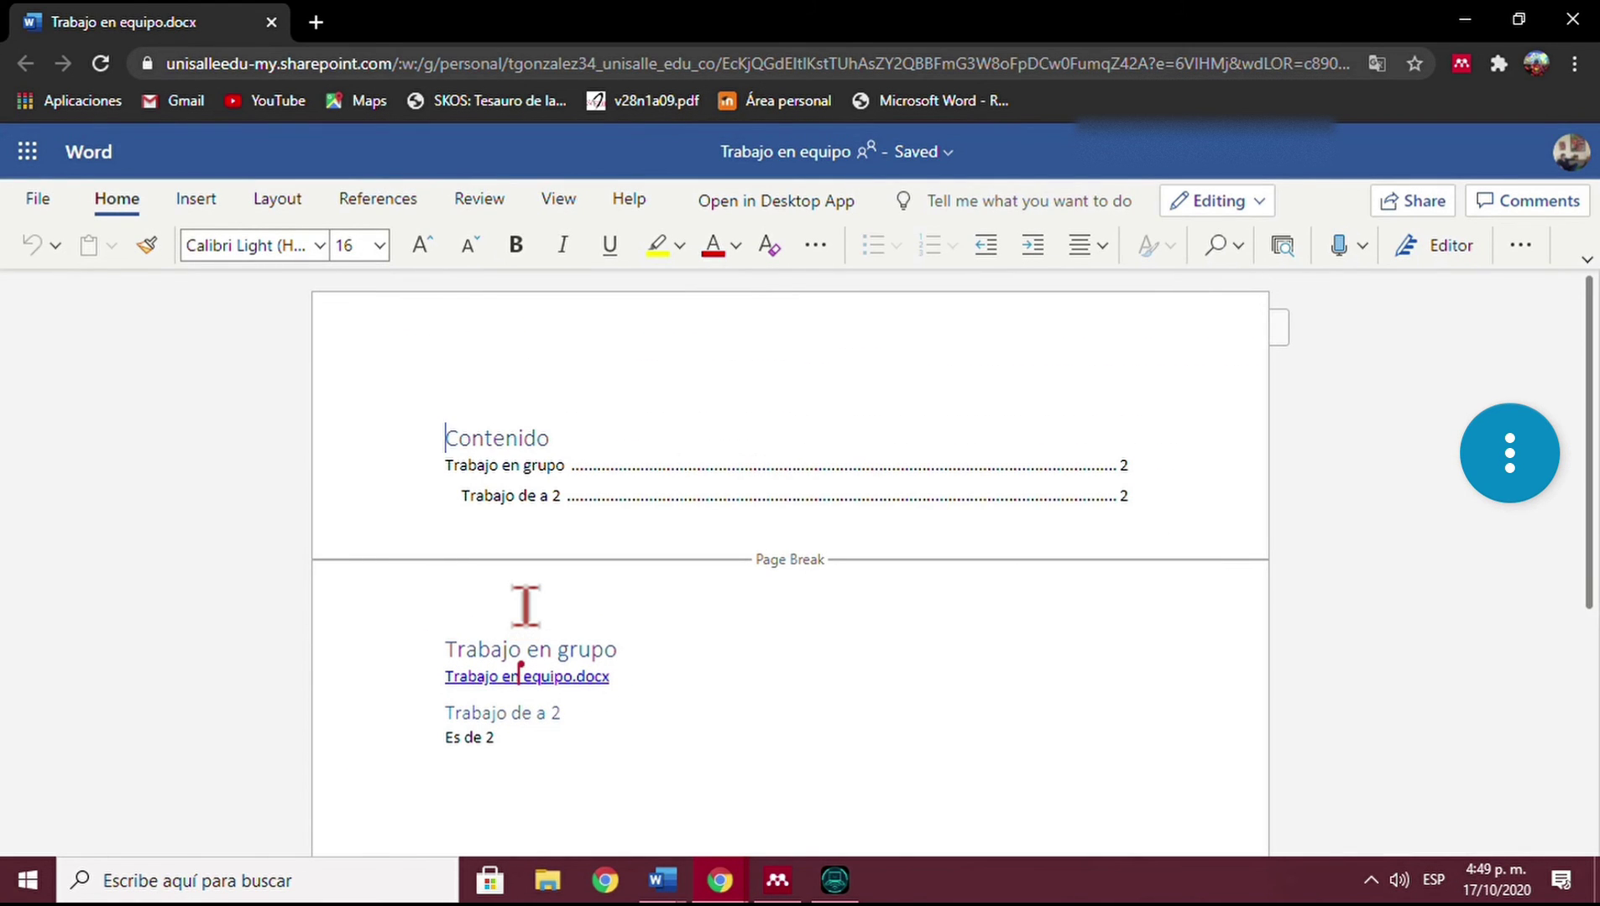
Switch the browser to fullscreen and choose Open in Desktop App from File > Info.
key("F11")
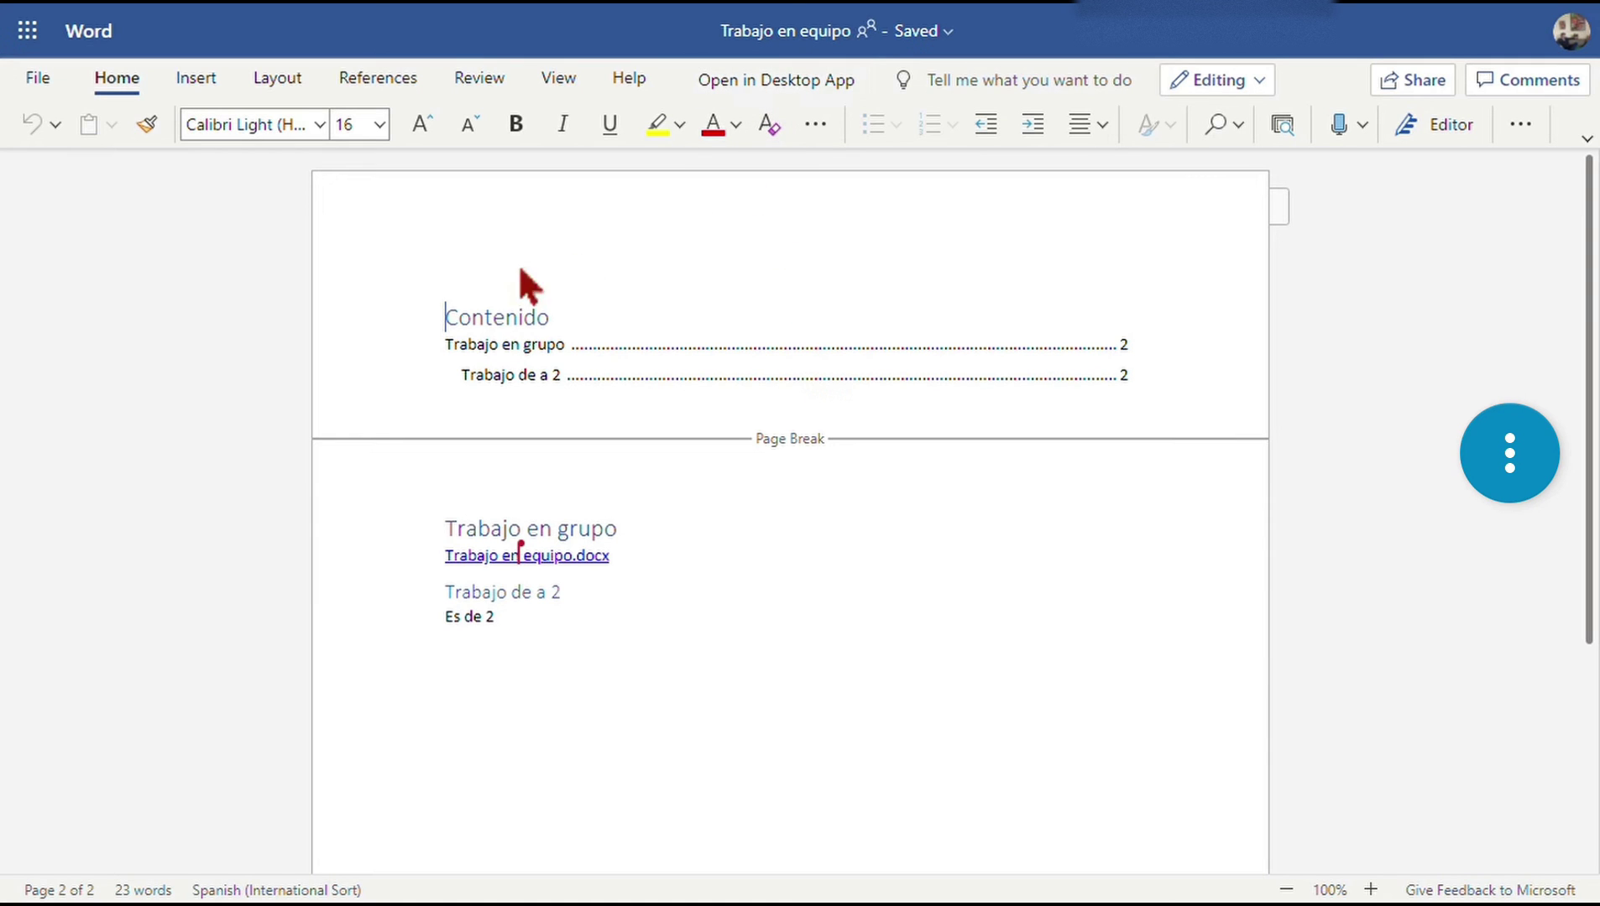
left_click(41, 80)
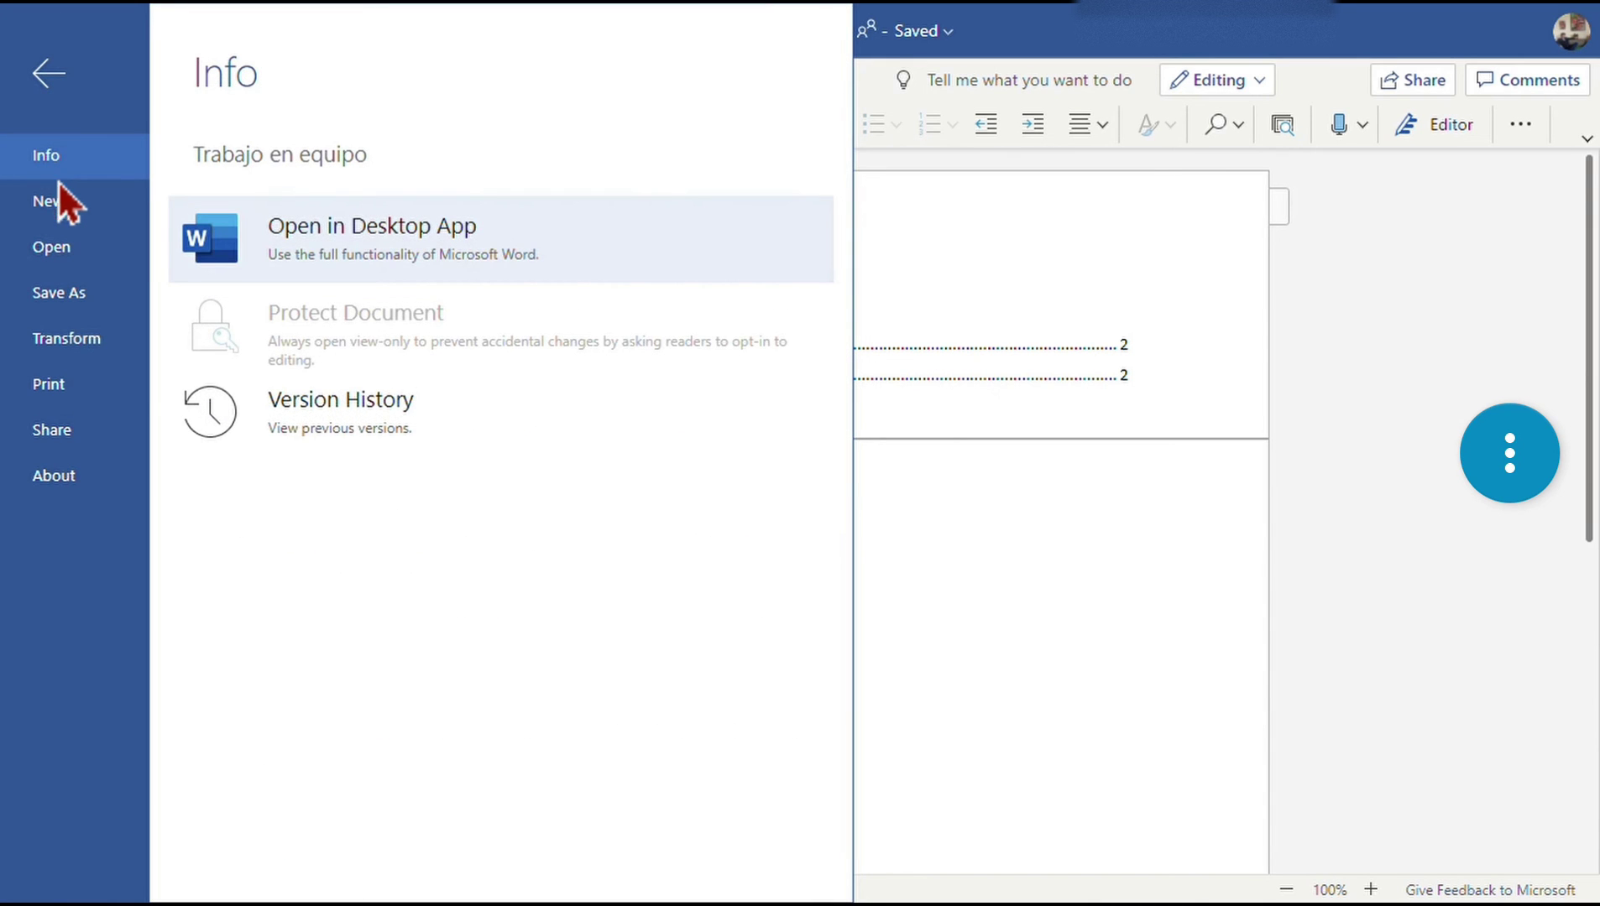
left_click(307, 256)
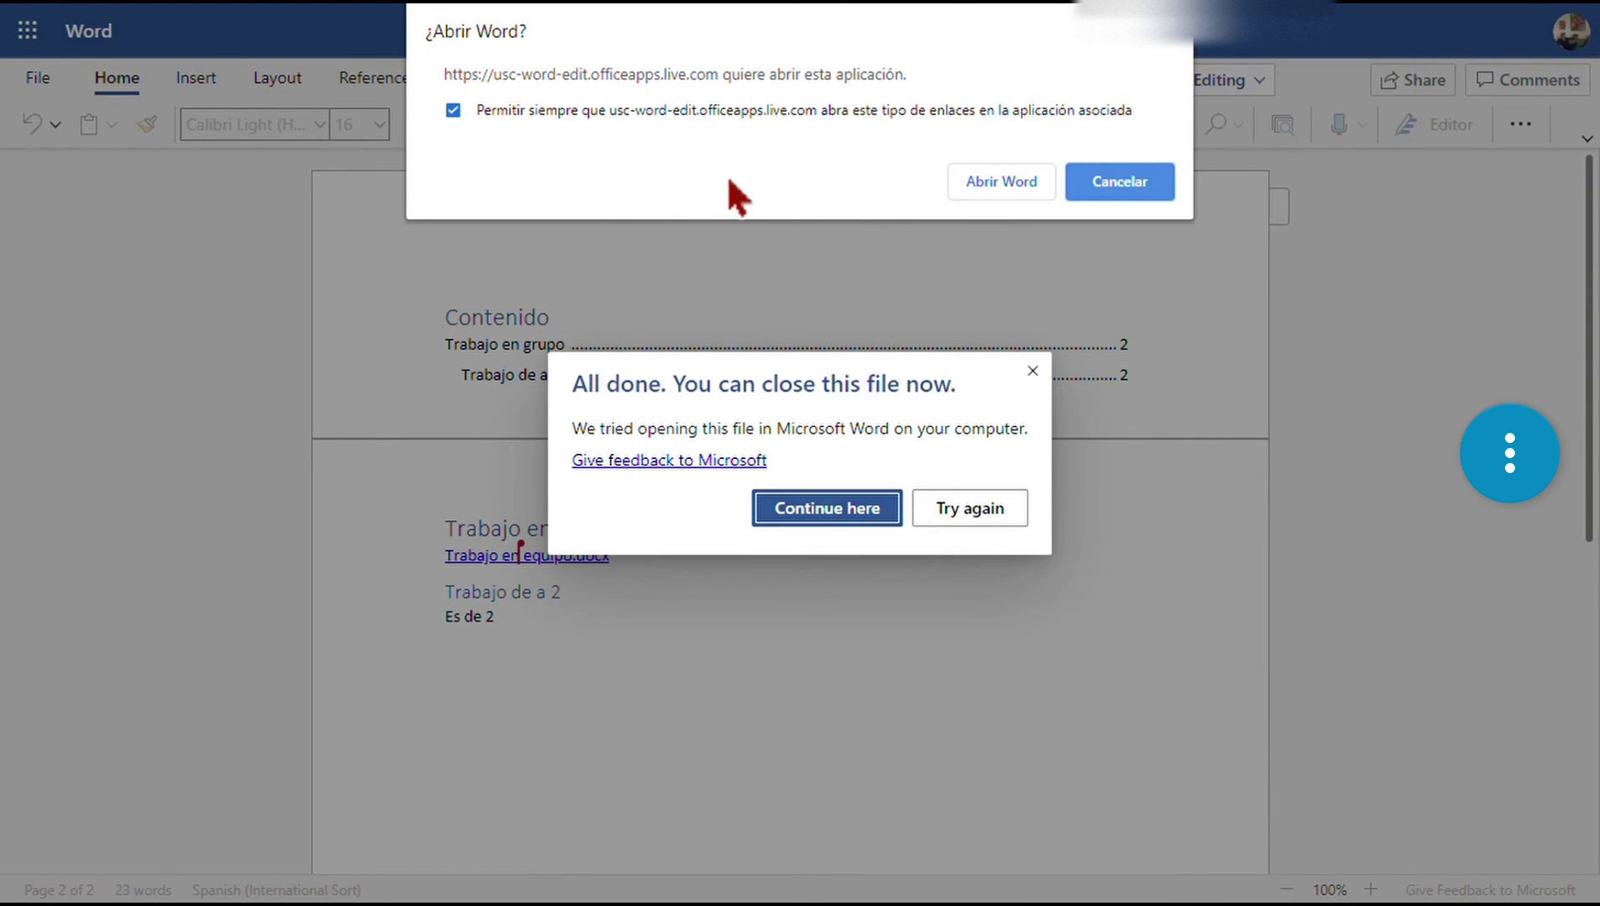
Allow the browser's 'Abrir Word' prompt so the document opens in desktop Word.
left_click(1012, 182)
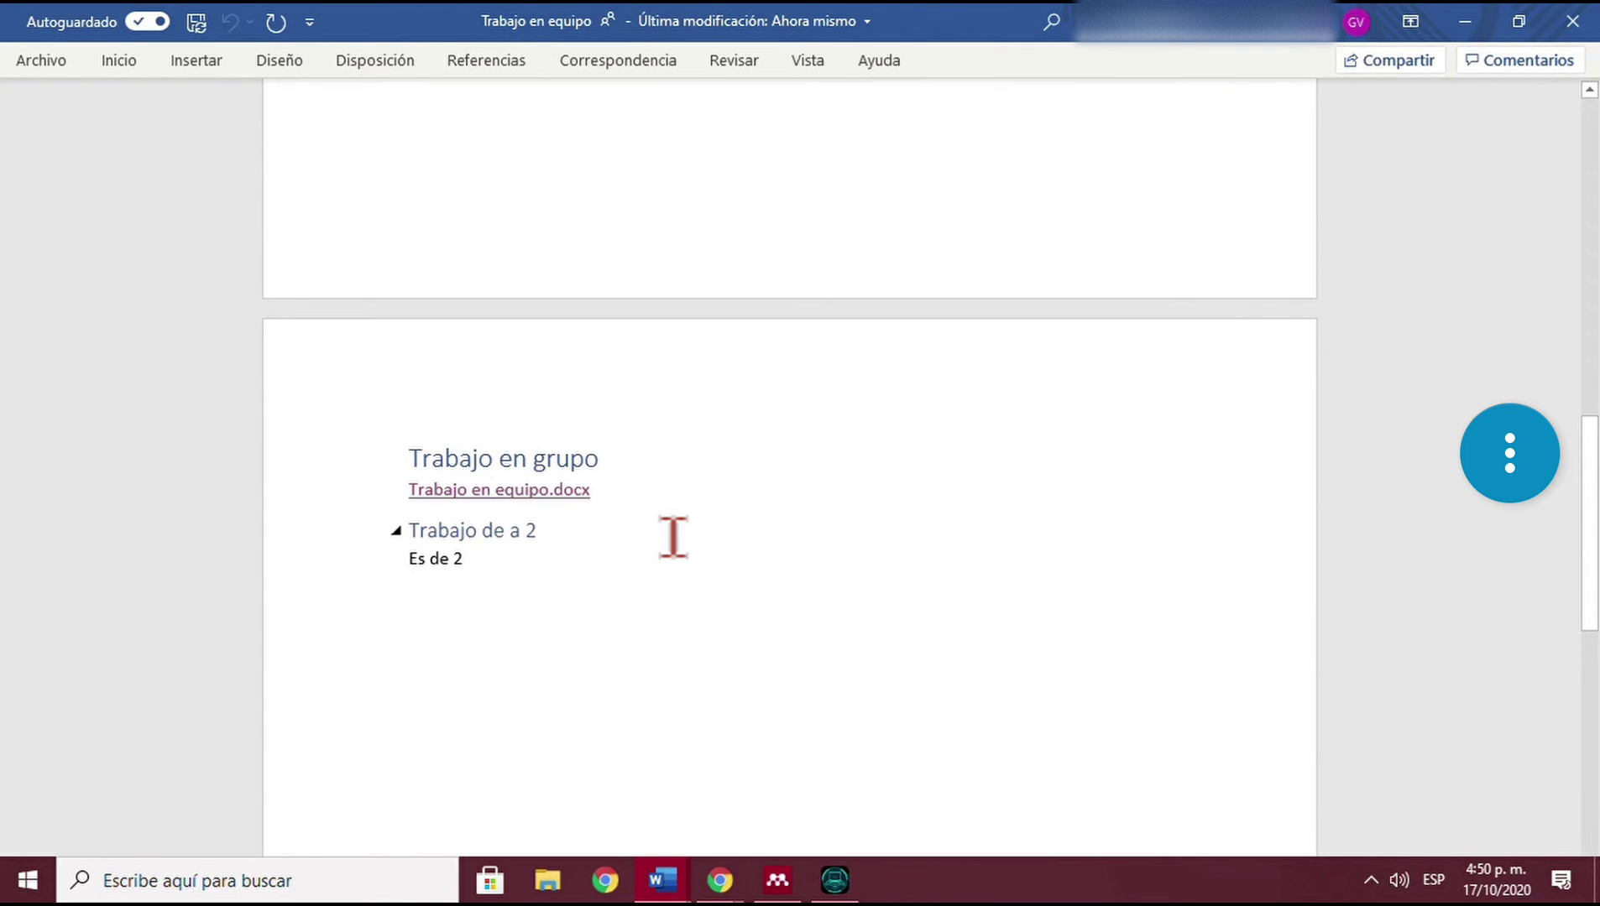
scroll(673, 537, "down", 5)
scroll(673, 538, "up", 2)
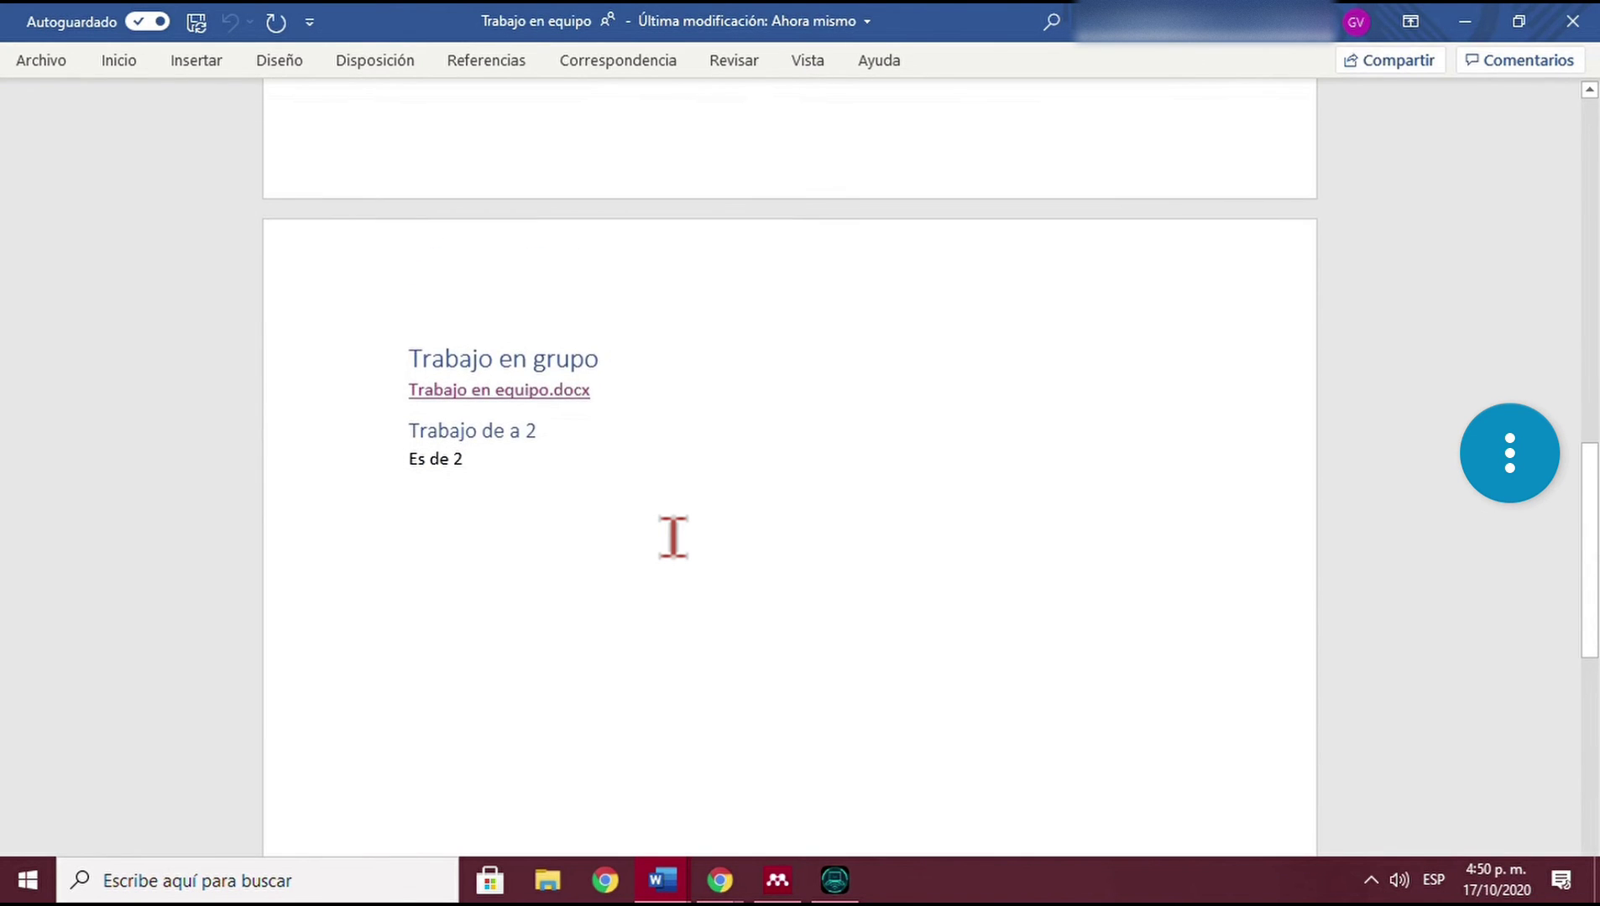
Put the caret on the 'Es de 2' line and bring up the Home keyboard shortcuts.
left_click(447, 515)
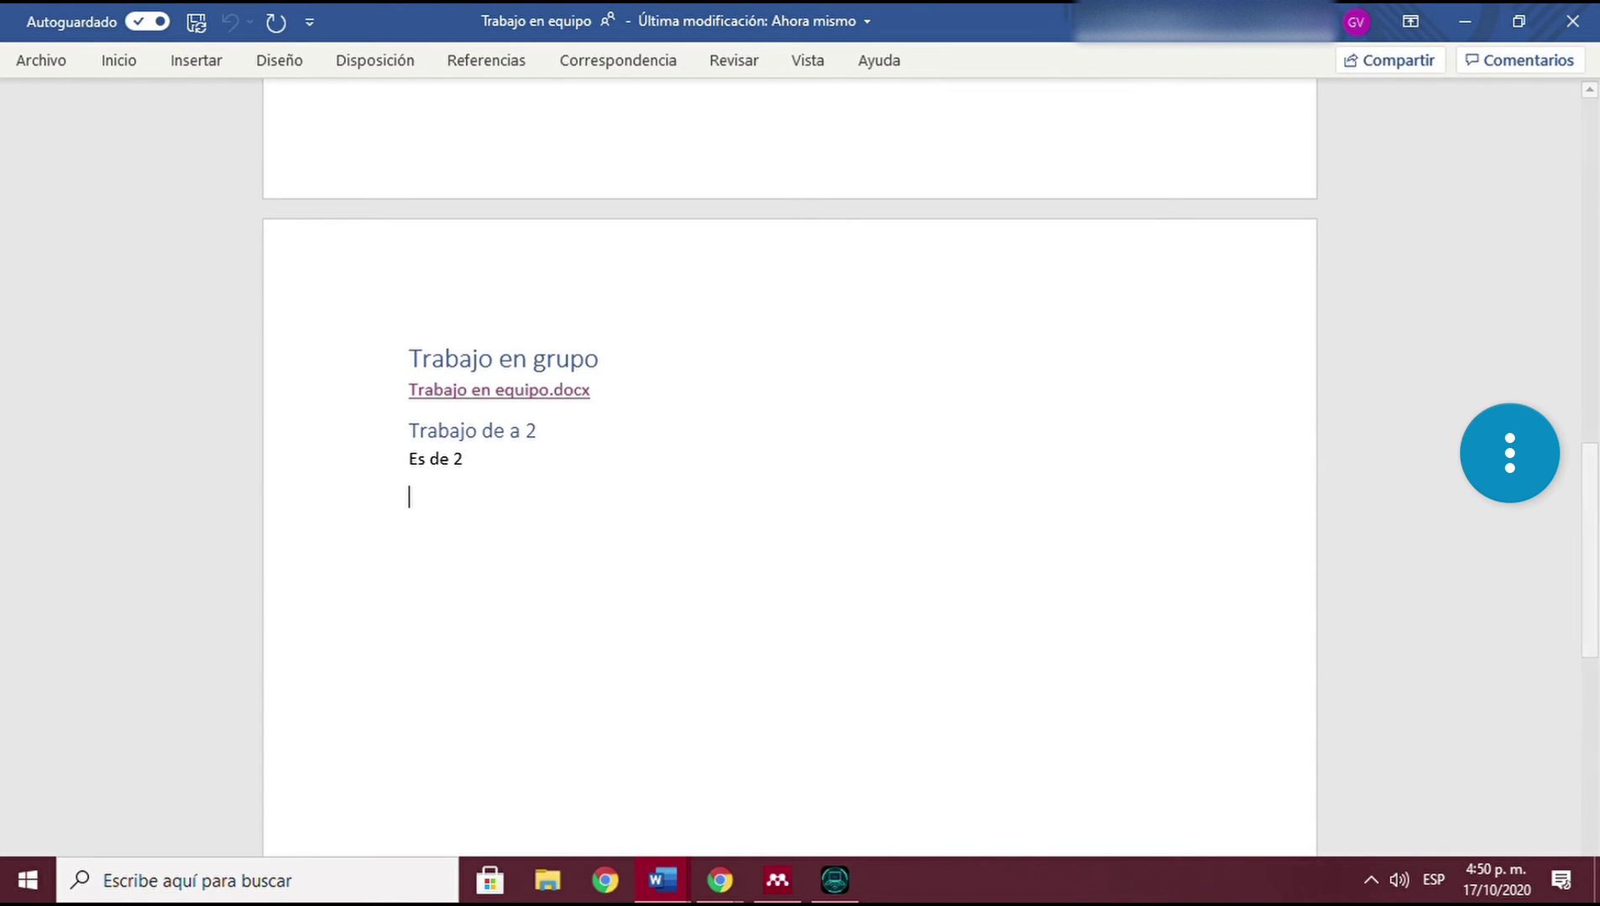
key("alt")
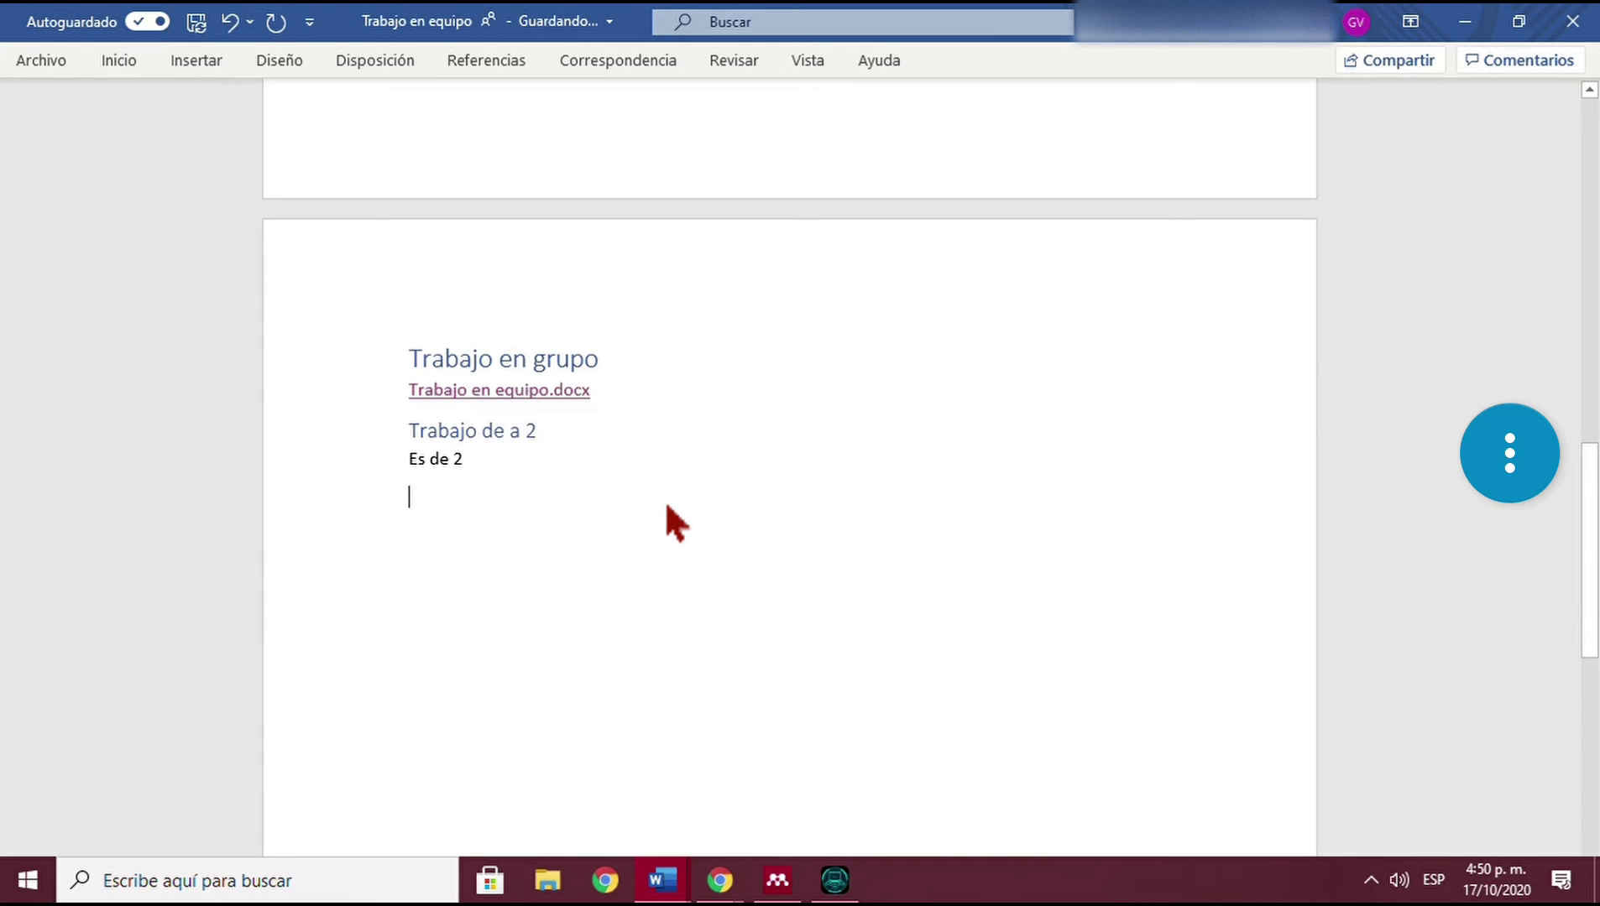
key("alt")
Apply a heading style and type 'Bibliografía' below 'Es de 2', then return the caret after the link.
key("o")
key("l")
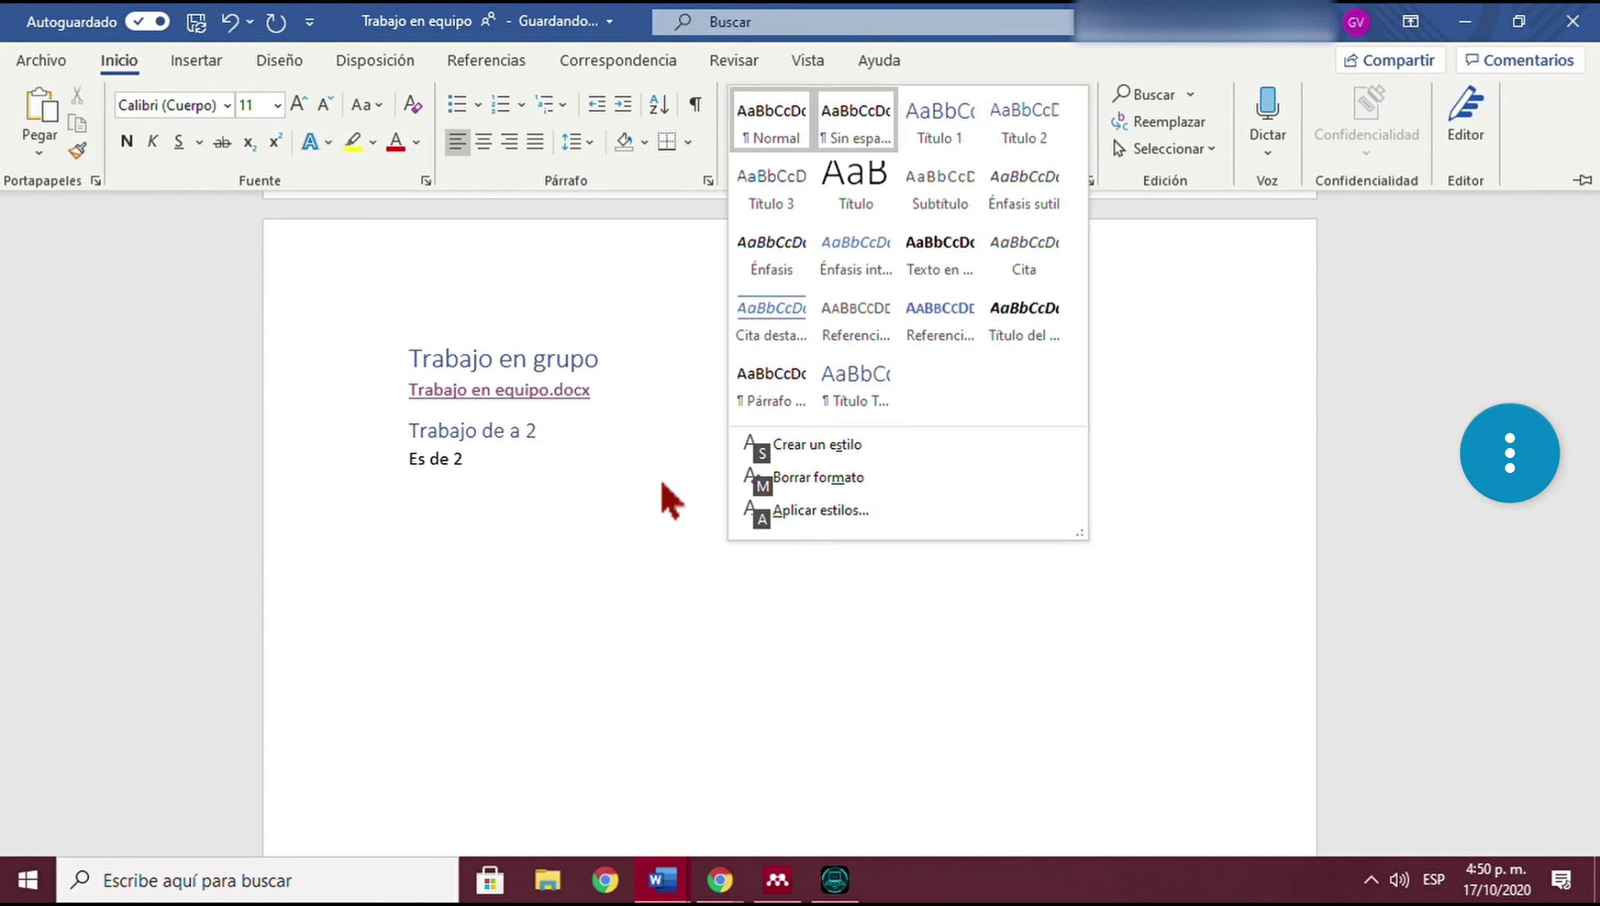
key("Return")
type("B")
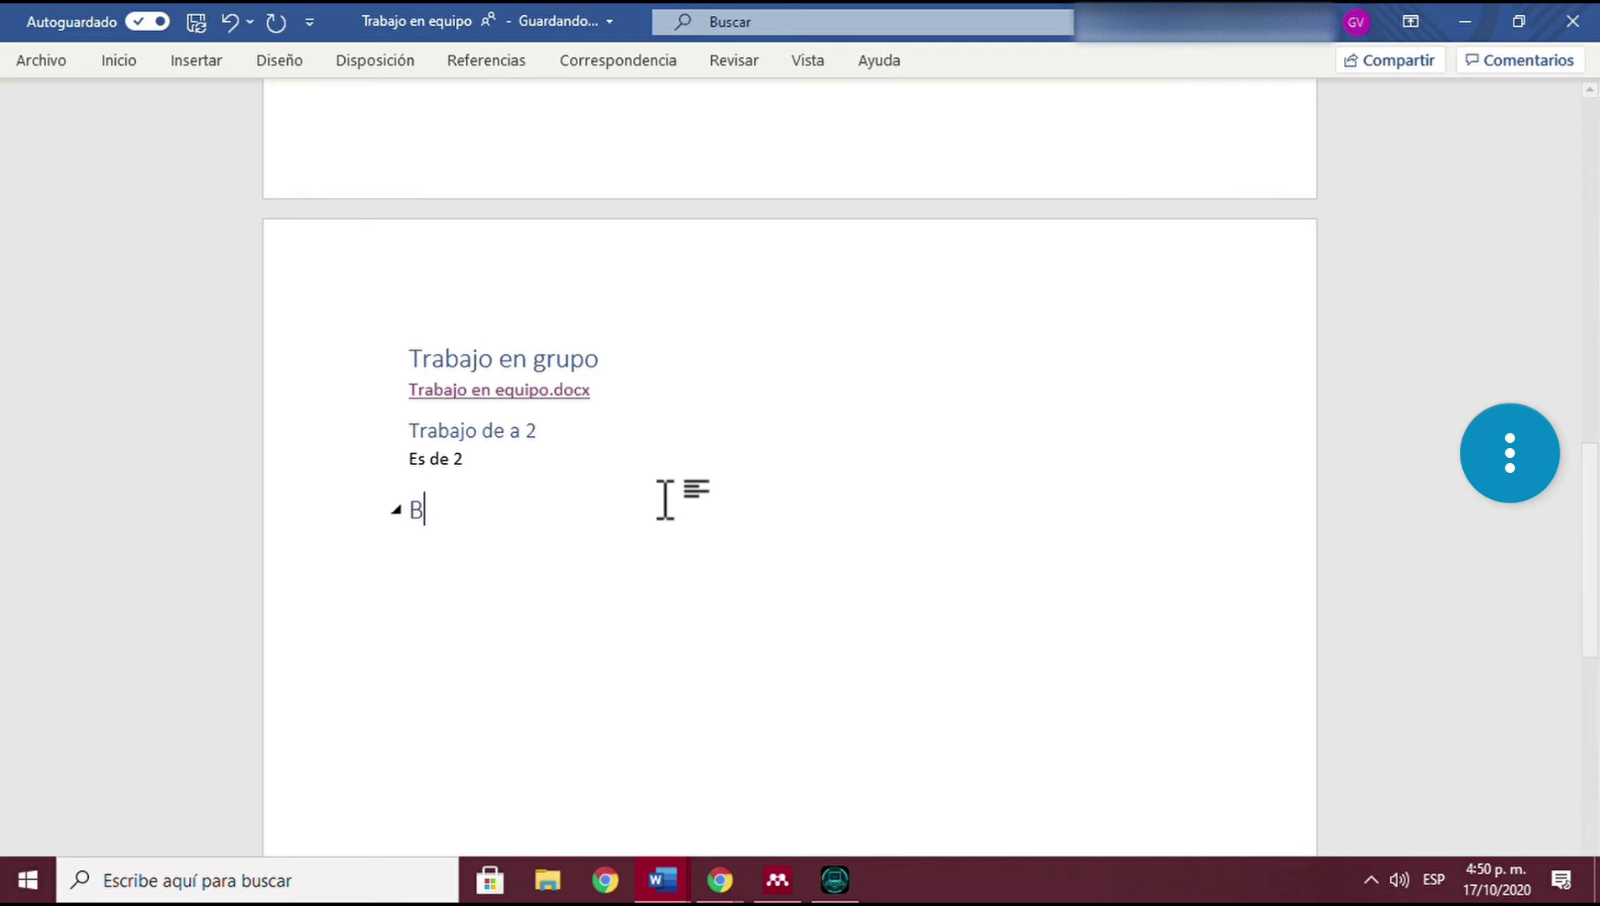
type("iblio")
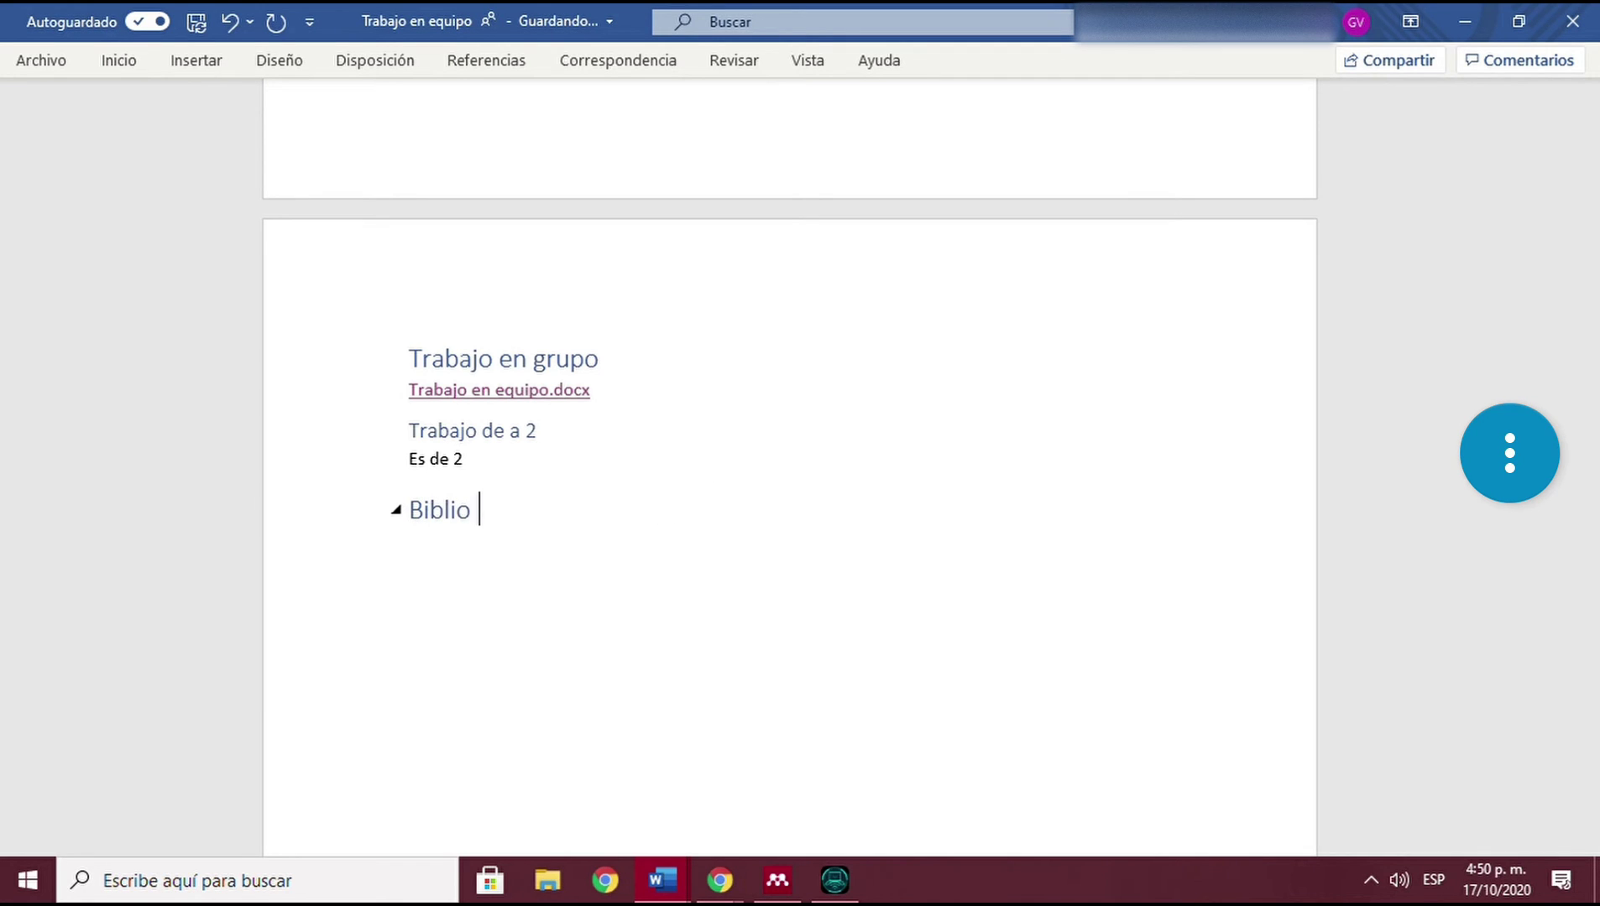
type("grafía")
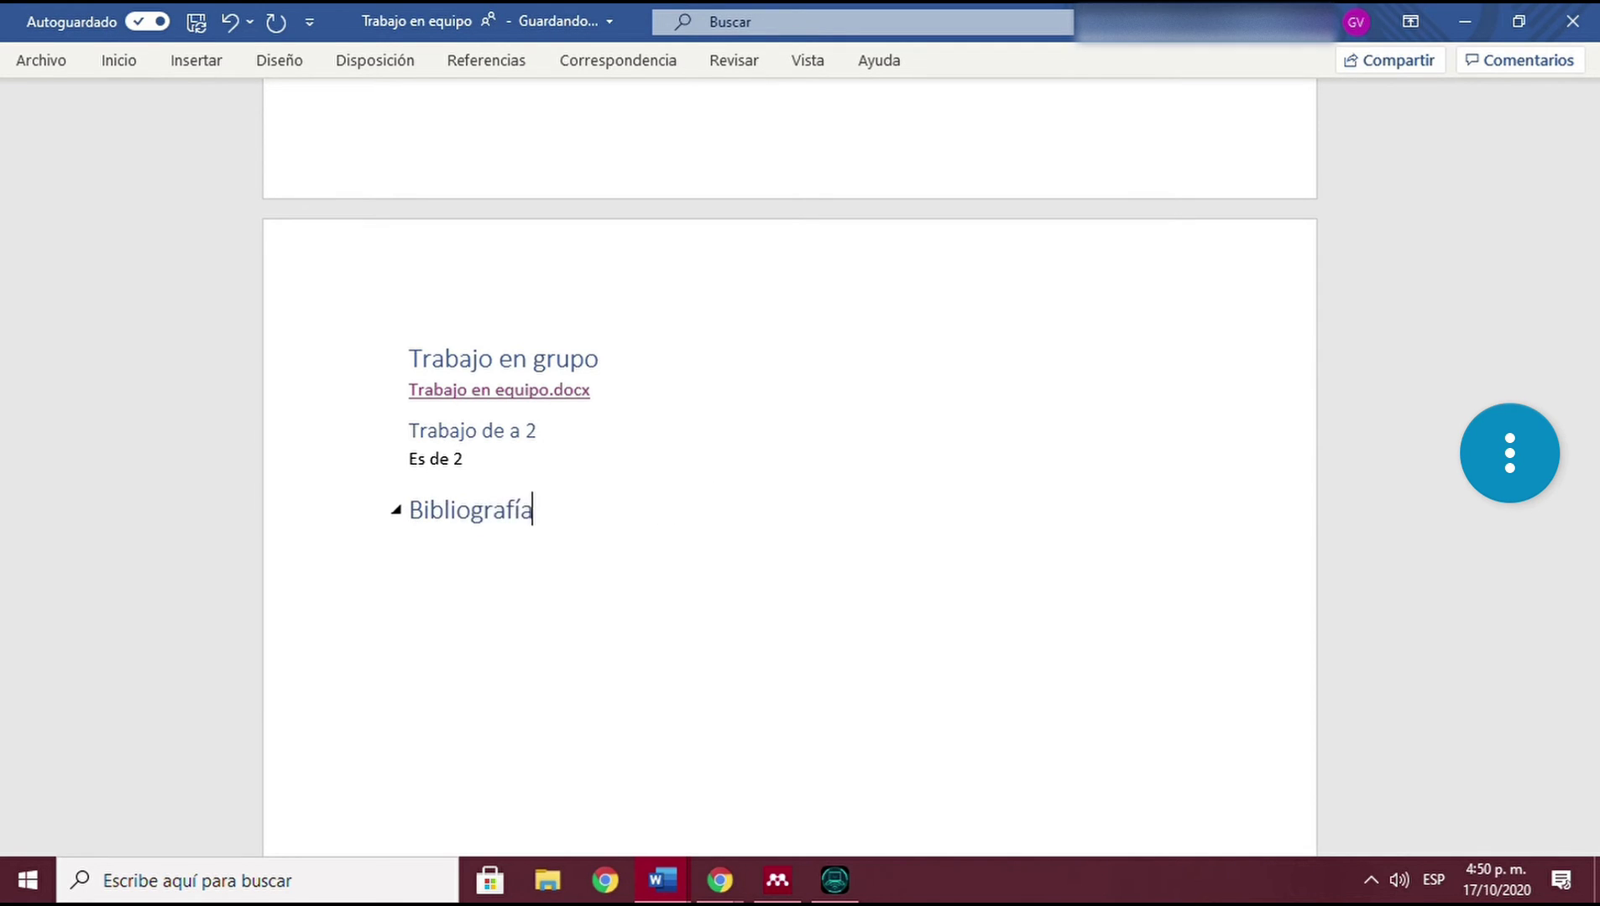
key("Up")
key("Up")
key("Up")
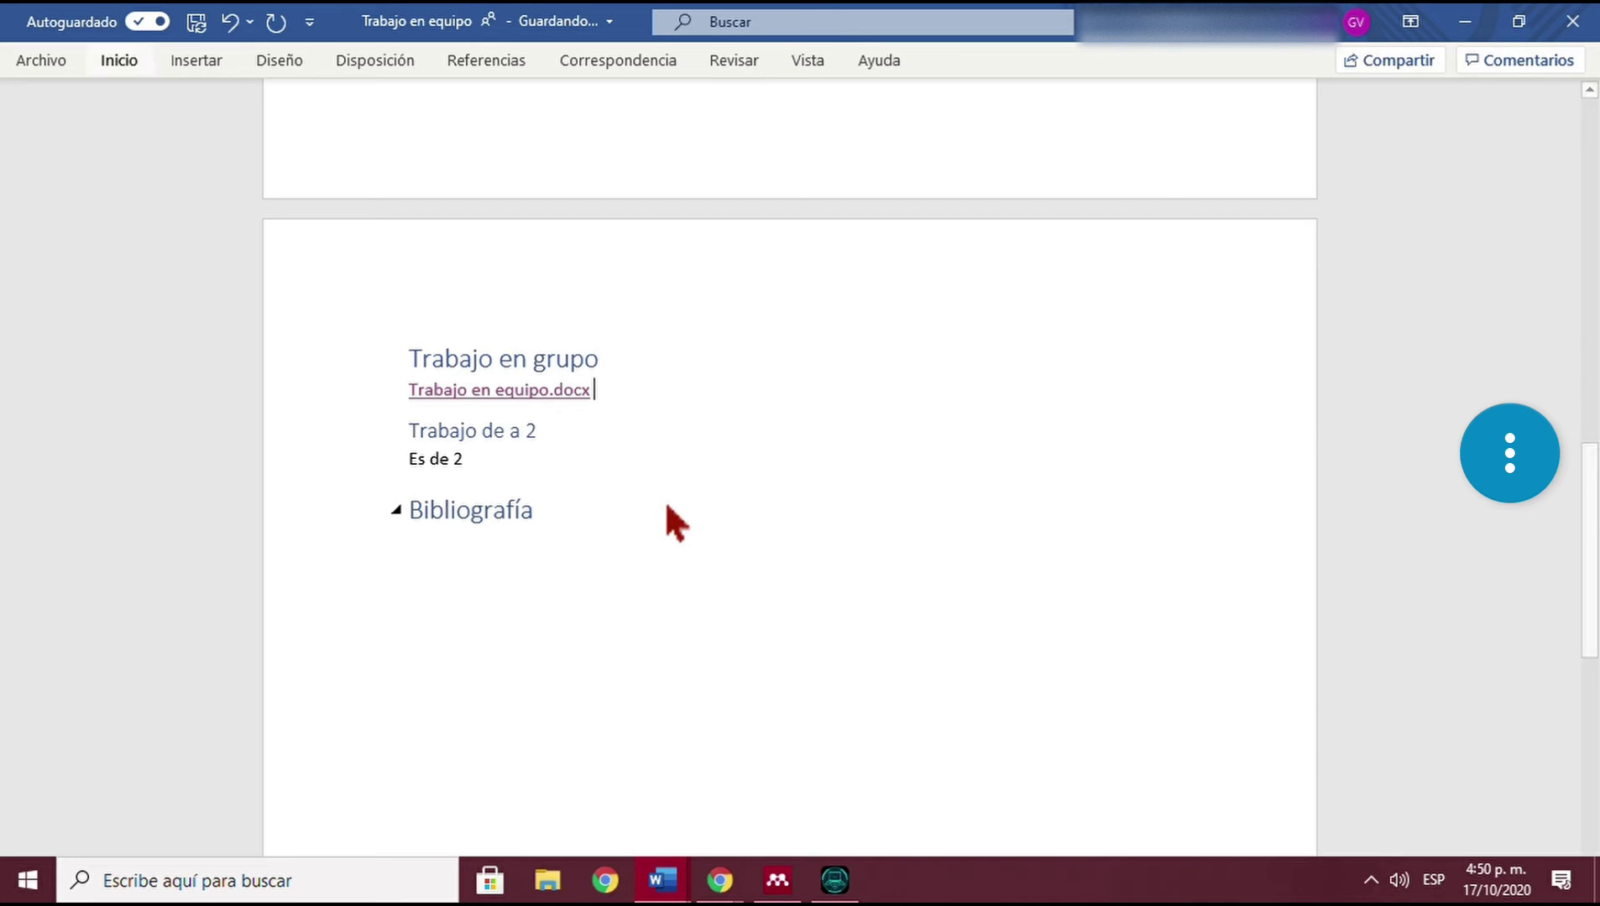
key("alt+s")
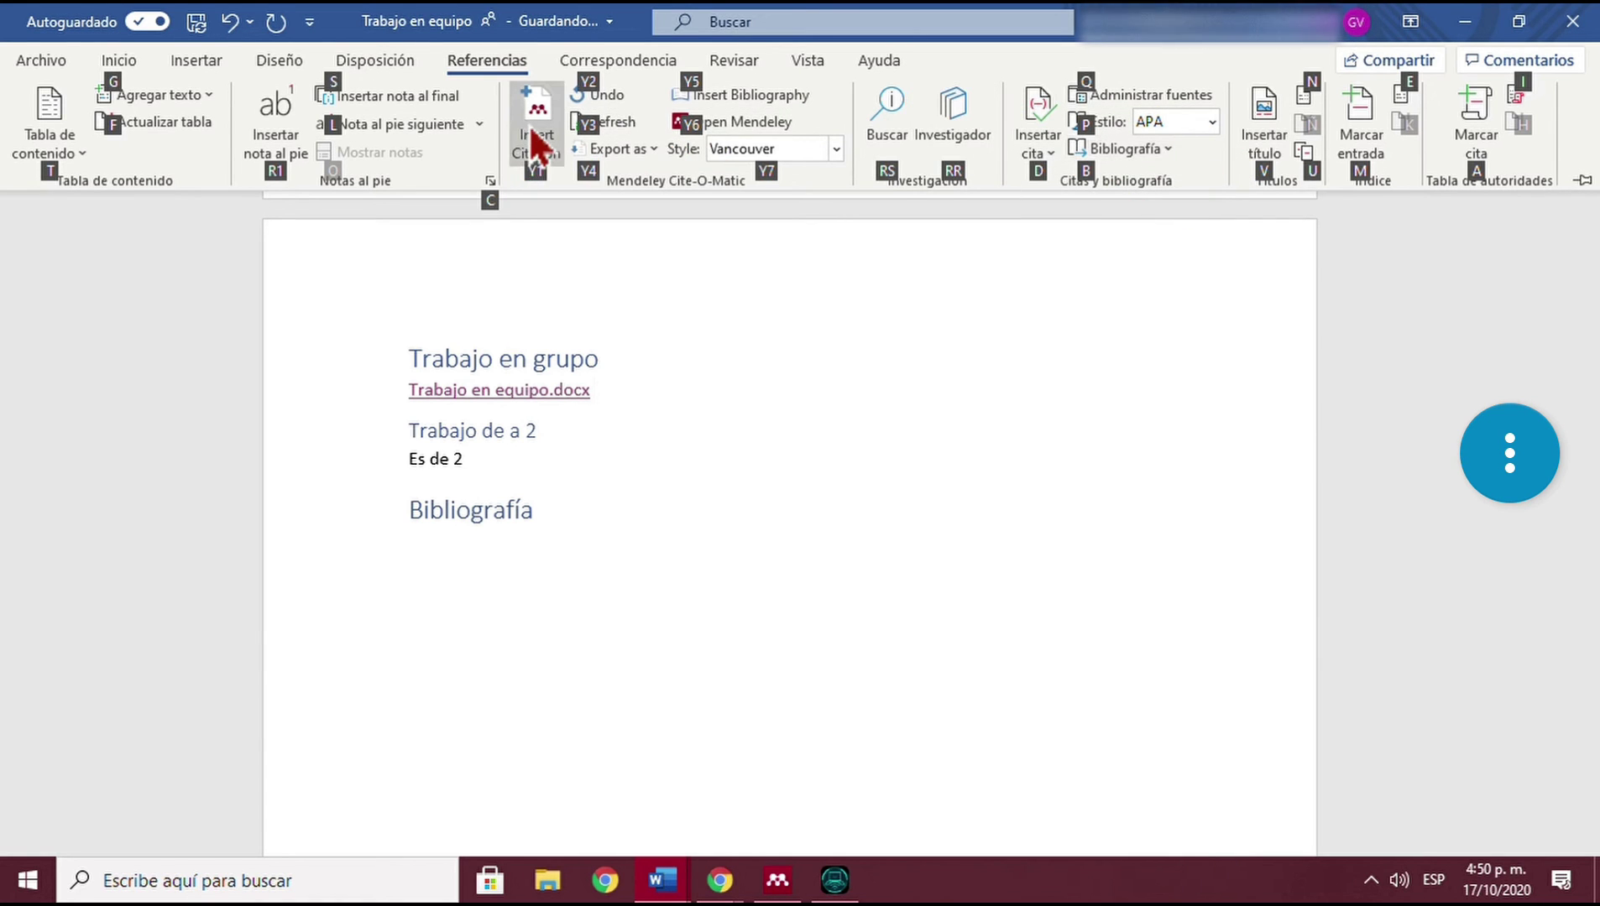
Cite the Boyd Caenorhabditis elegans article from the Mendeley library.
left_click(533, 126)
left_click(965, 425)
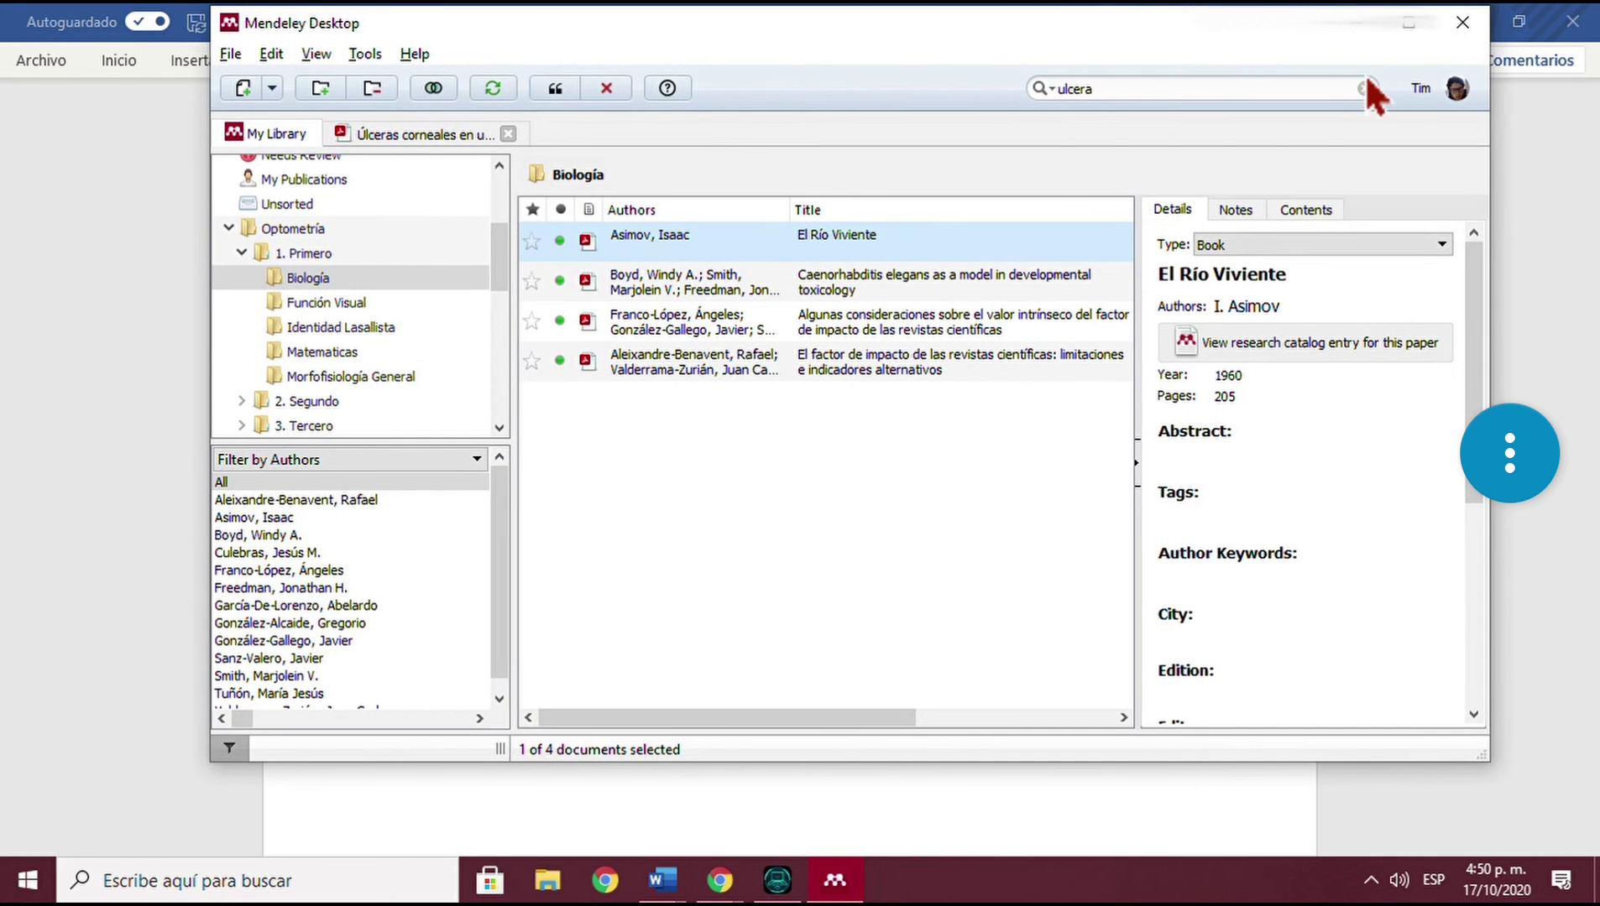
left_click(1410, 23)
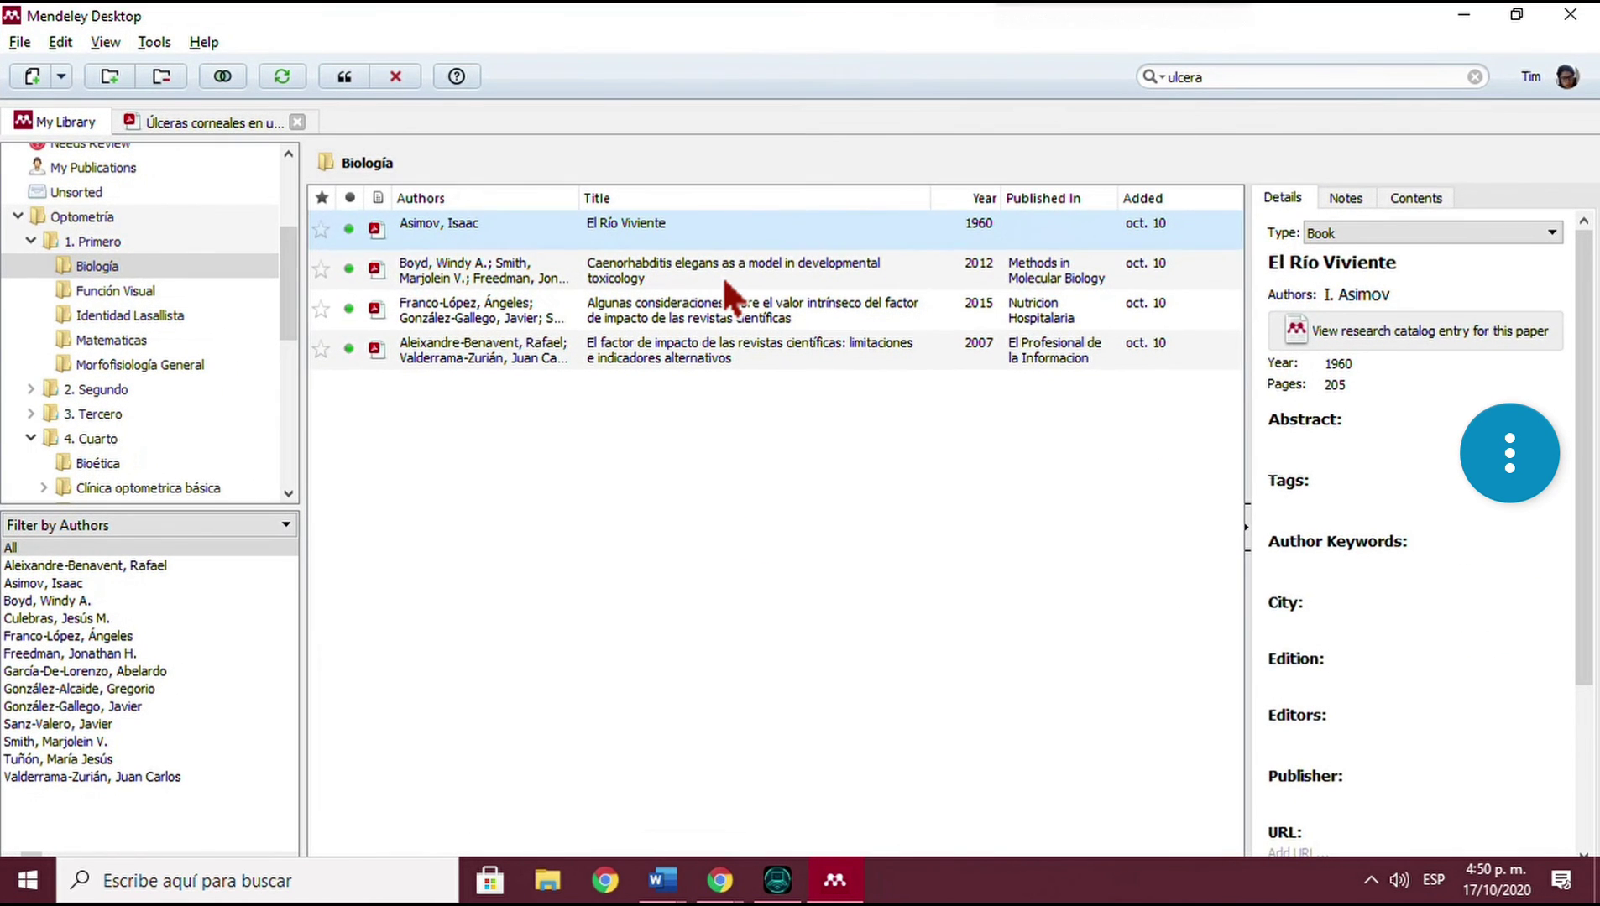
left_click(723, 276)
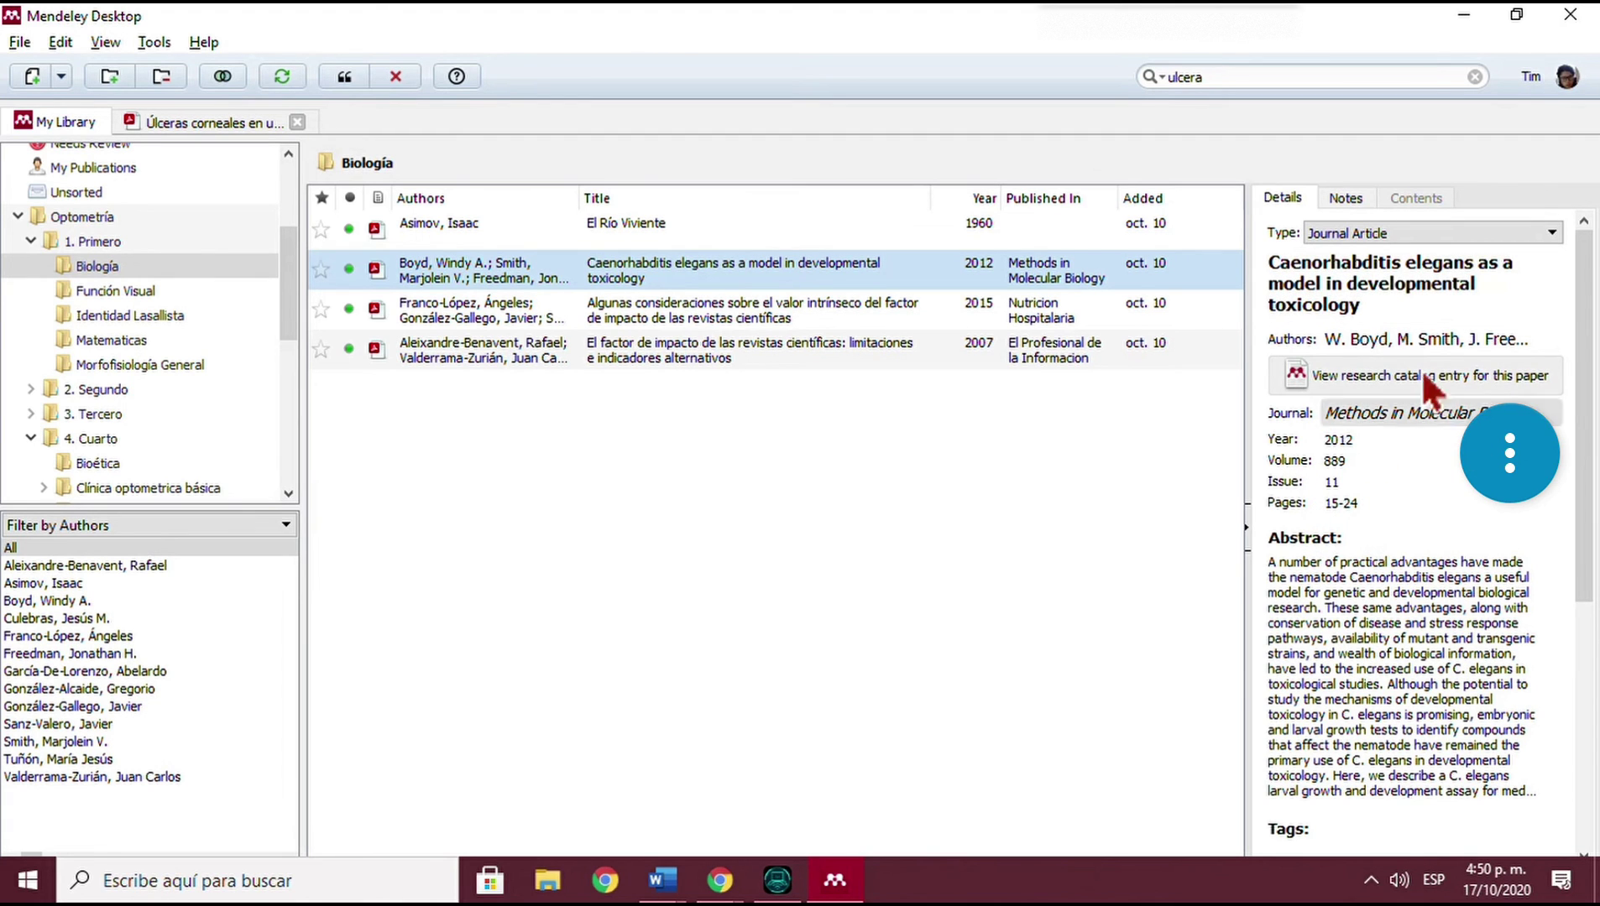
left_click(340, 76)
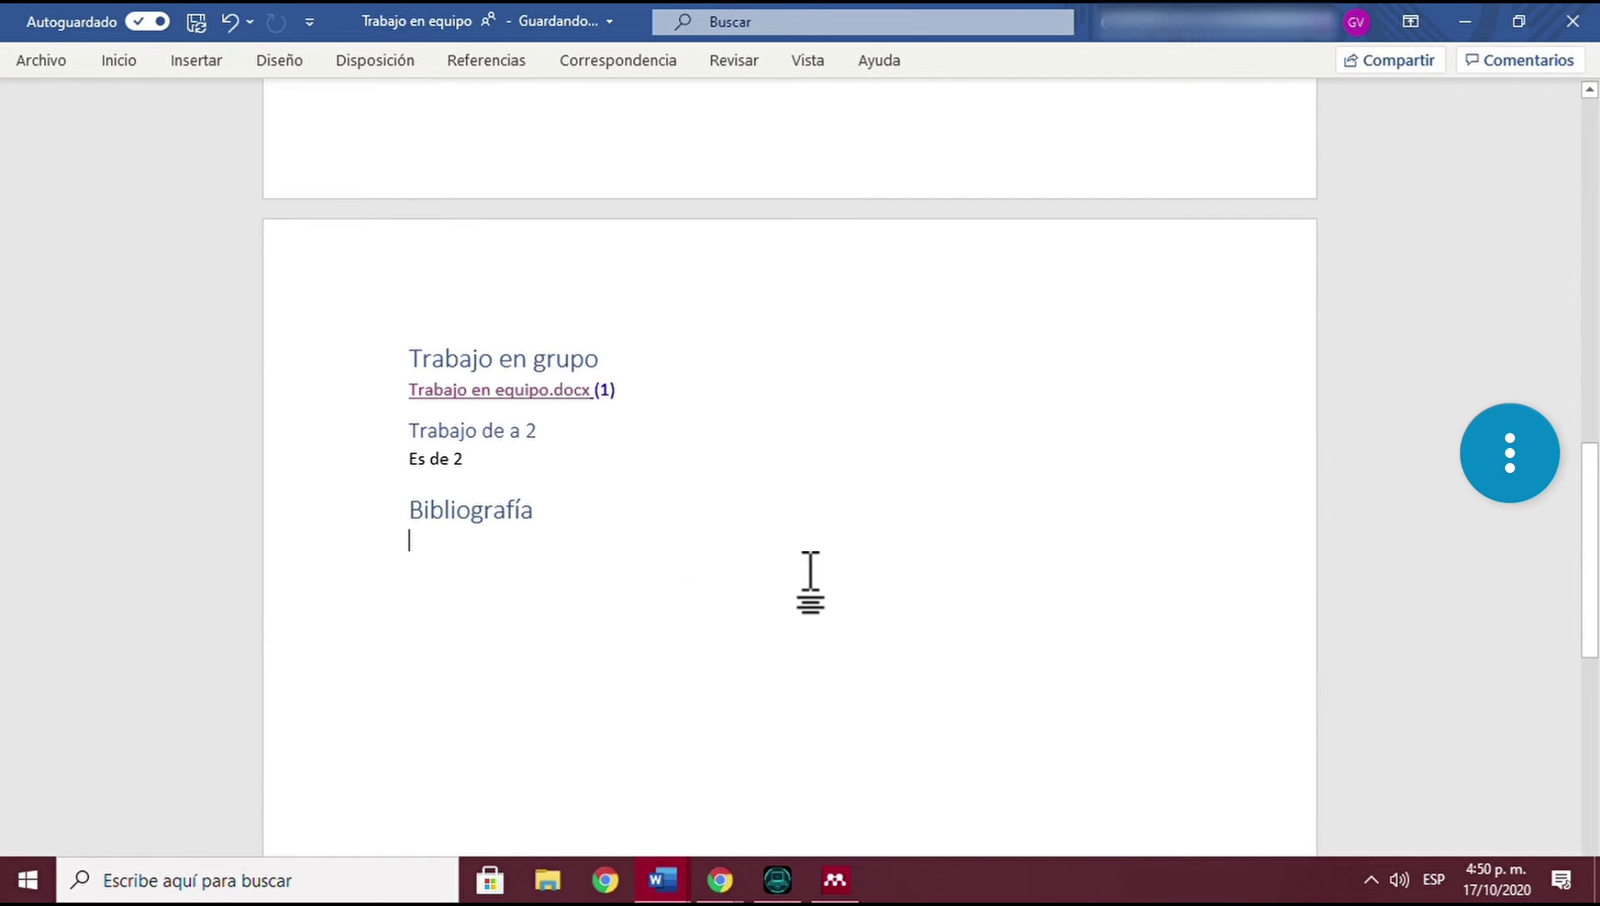
Show the Mendeley Cite-O-Matic commands on the References tab.
scroll(539, 576, "up", 2)
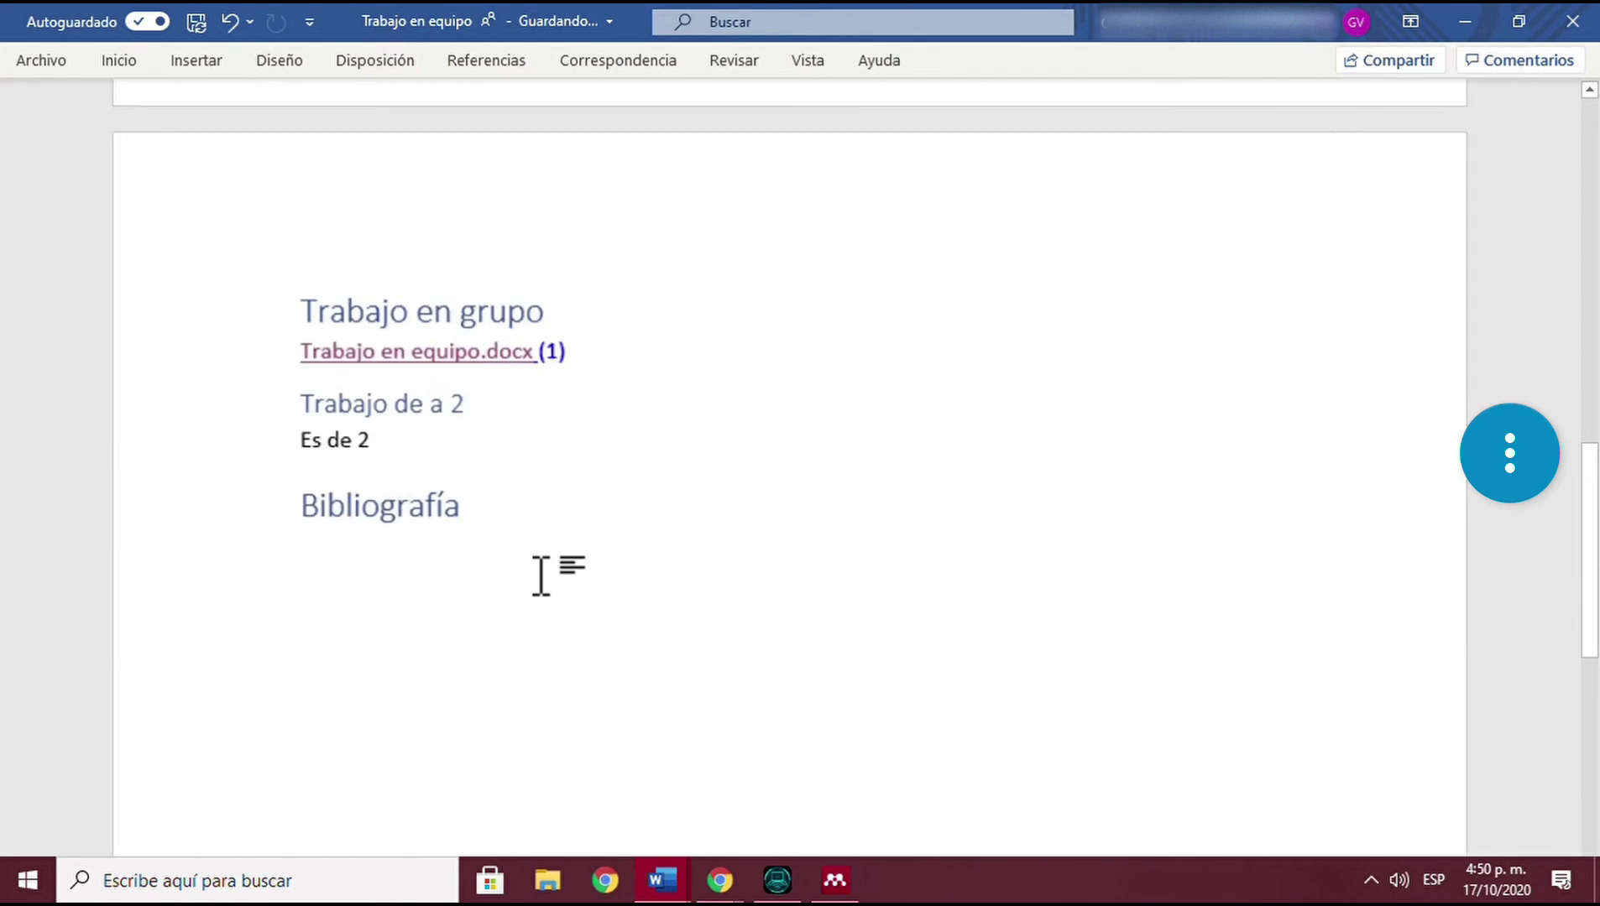
scroll(539, 576, "up", 2)
key("alt")
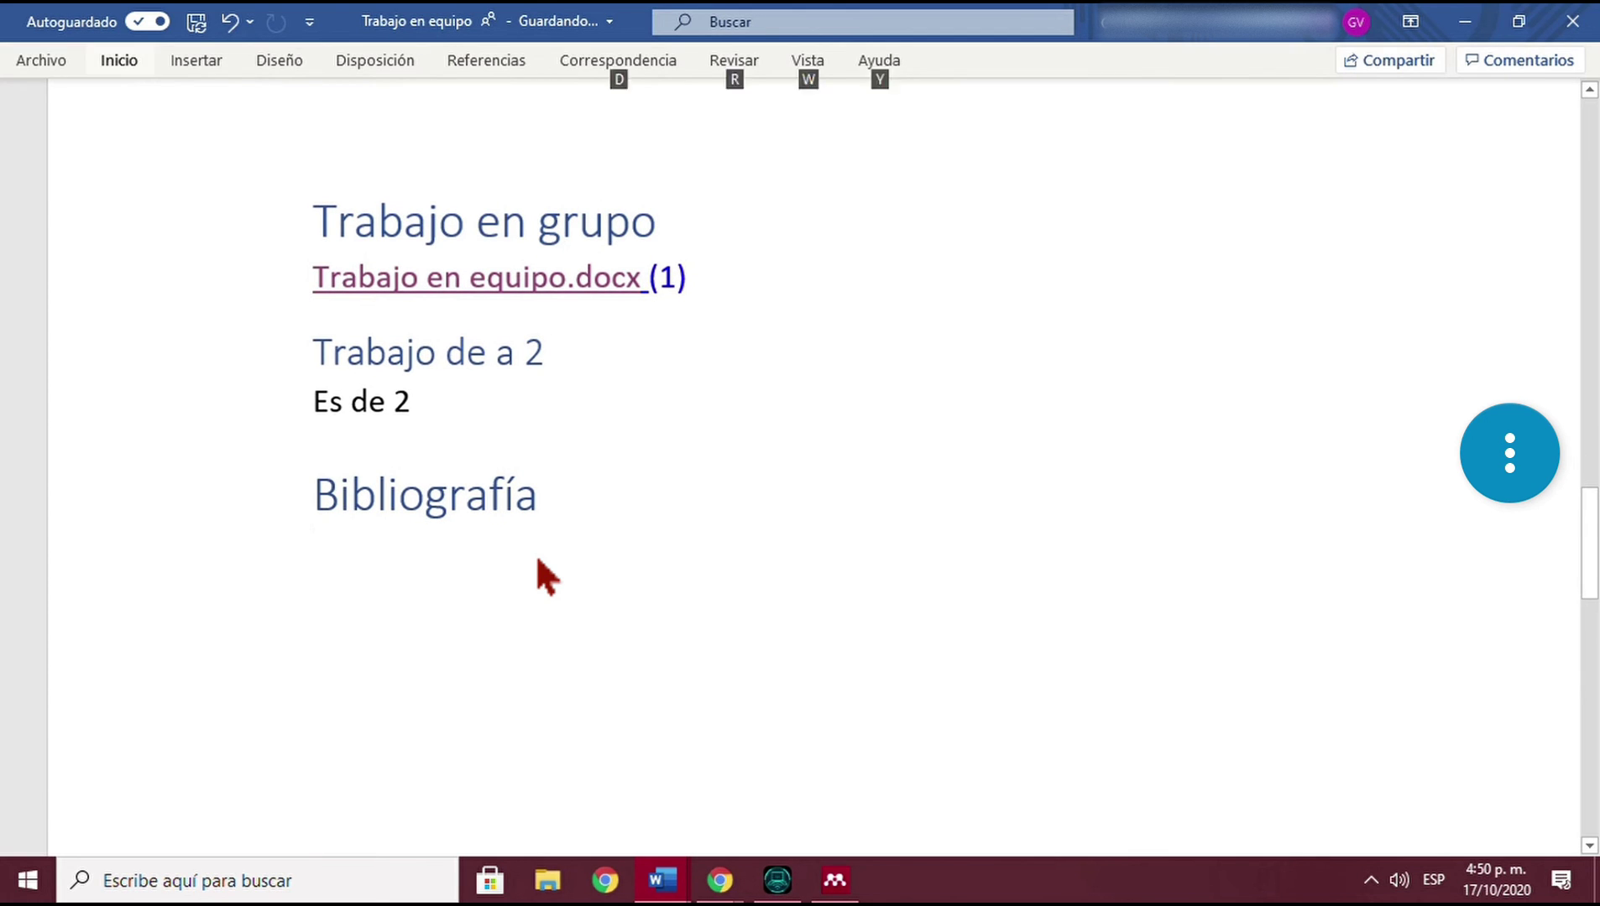
key("s")
key("y")
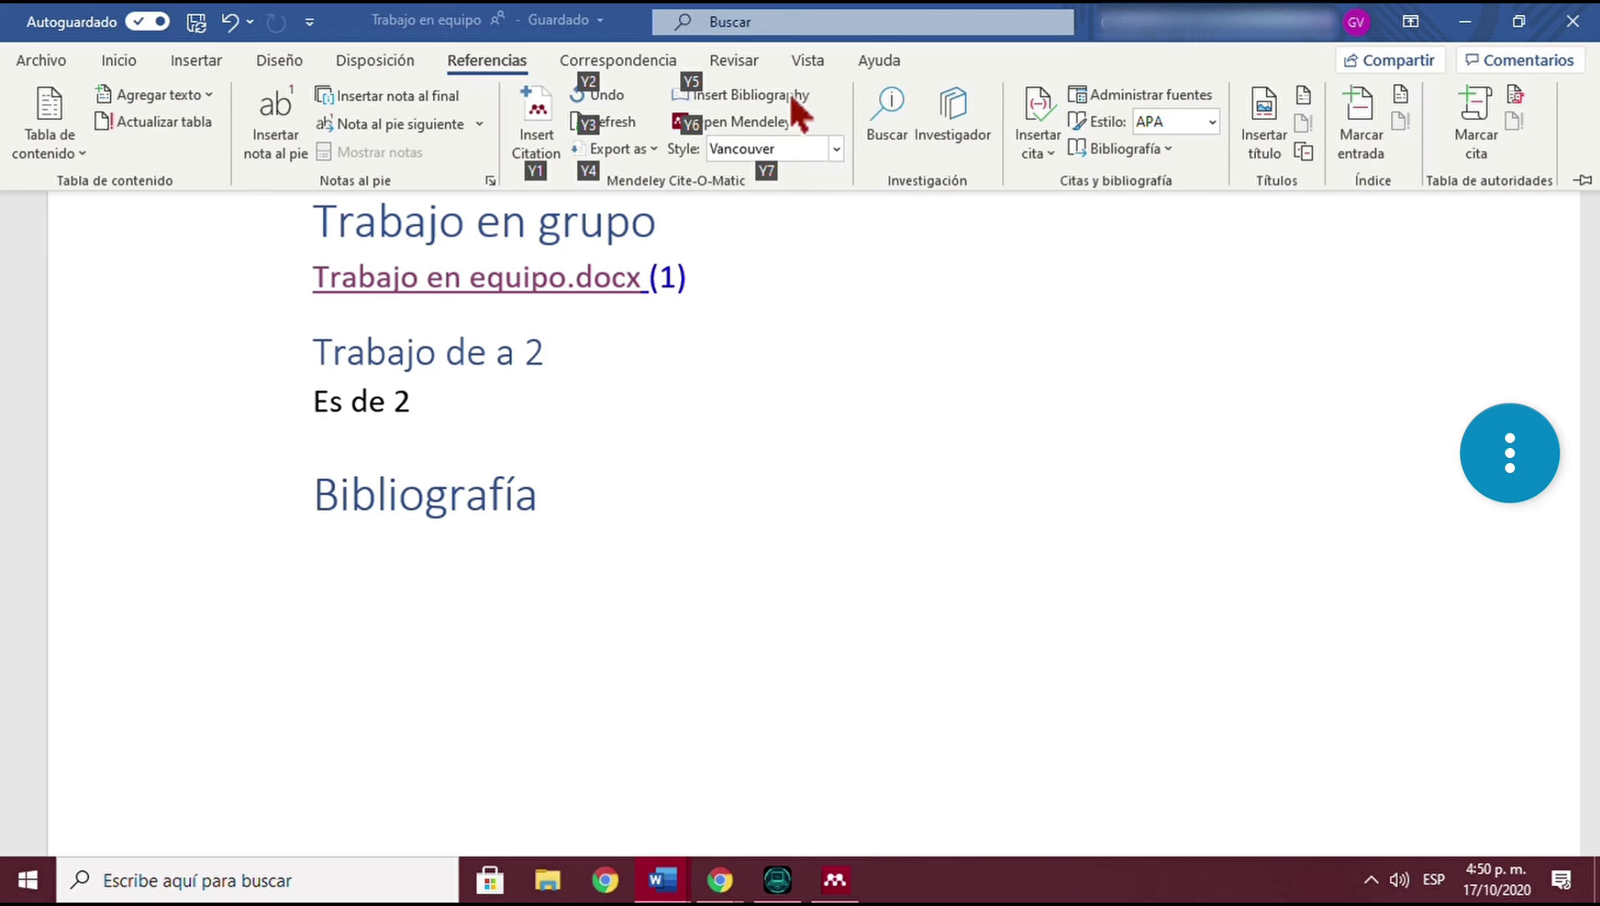
Insert the Mendeley bibliography, then add 'Aque va a estar el trabajo' under 'Trabajo en grupo'.
left_click(765, 89)
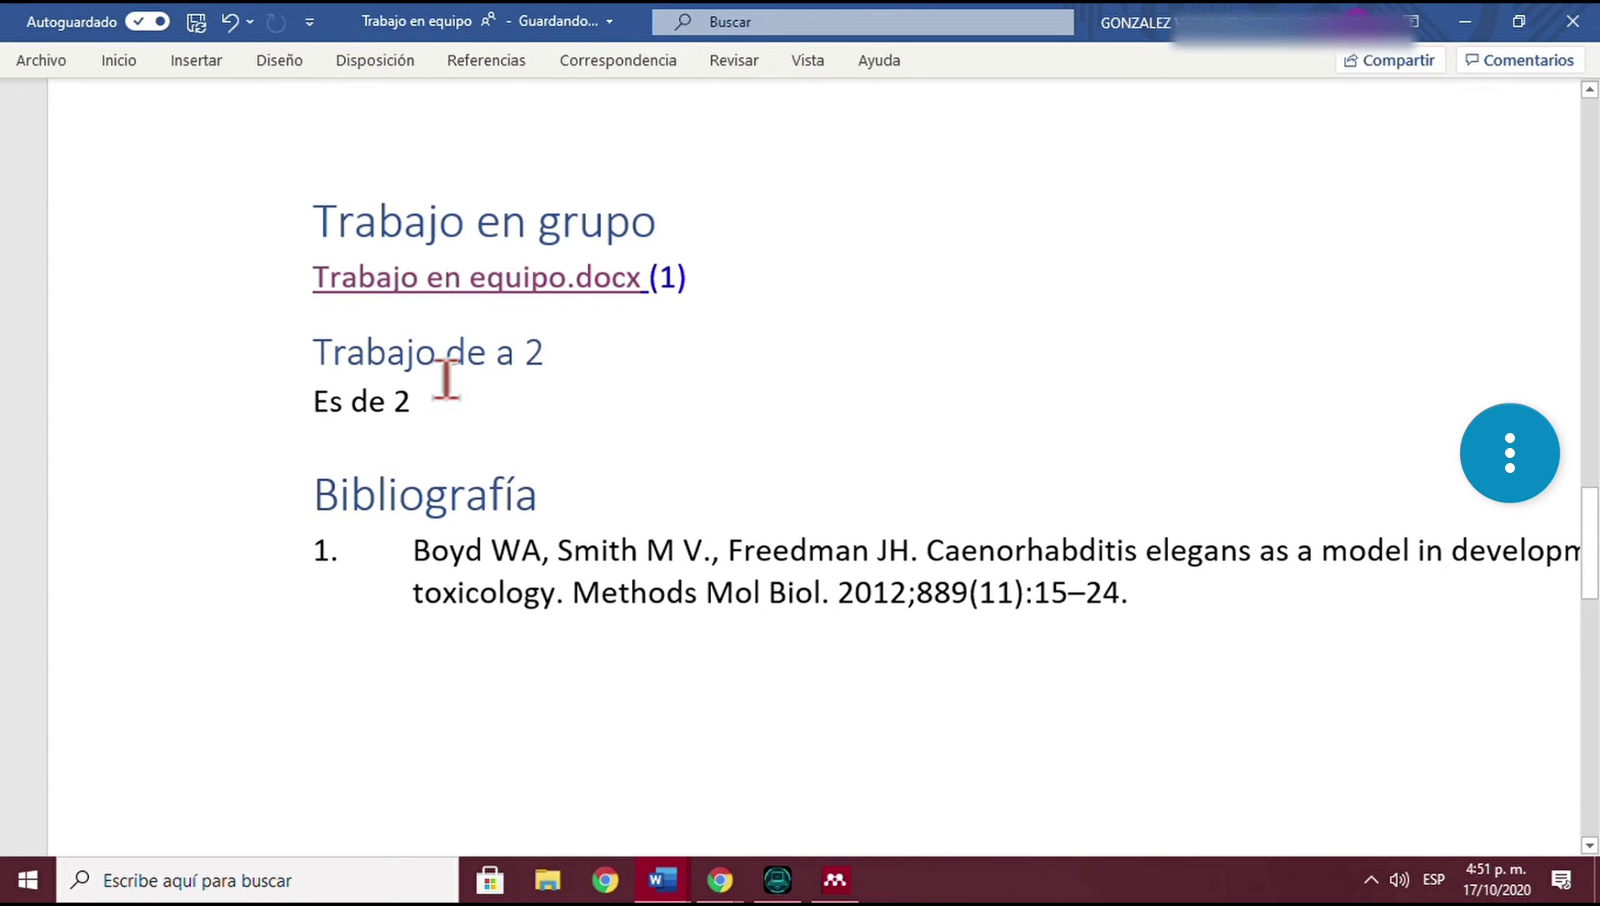
left_click(310, 282)
key("Return")
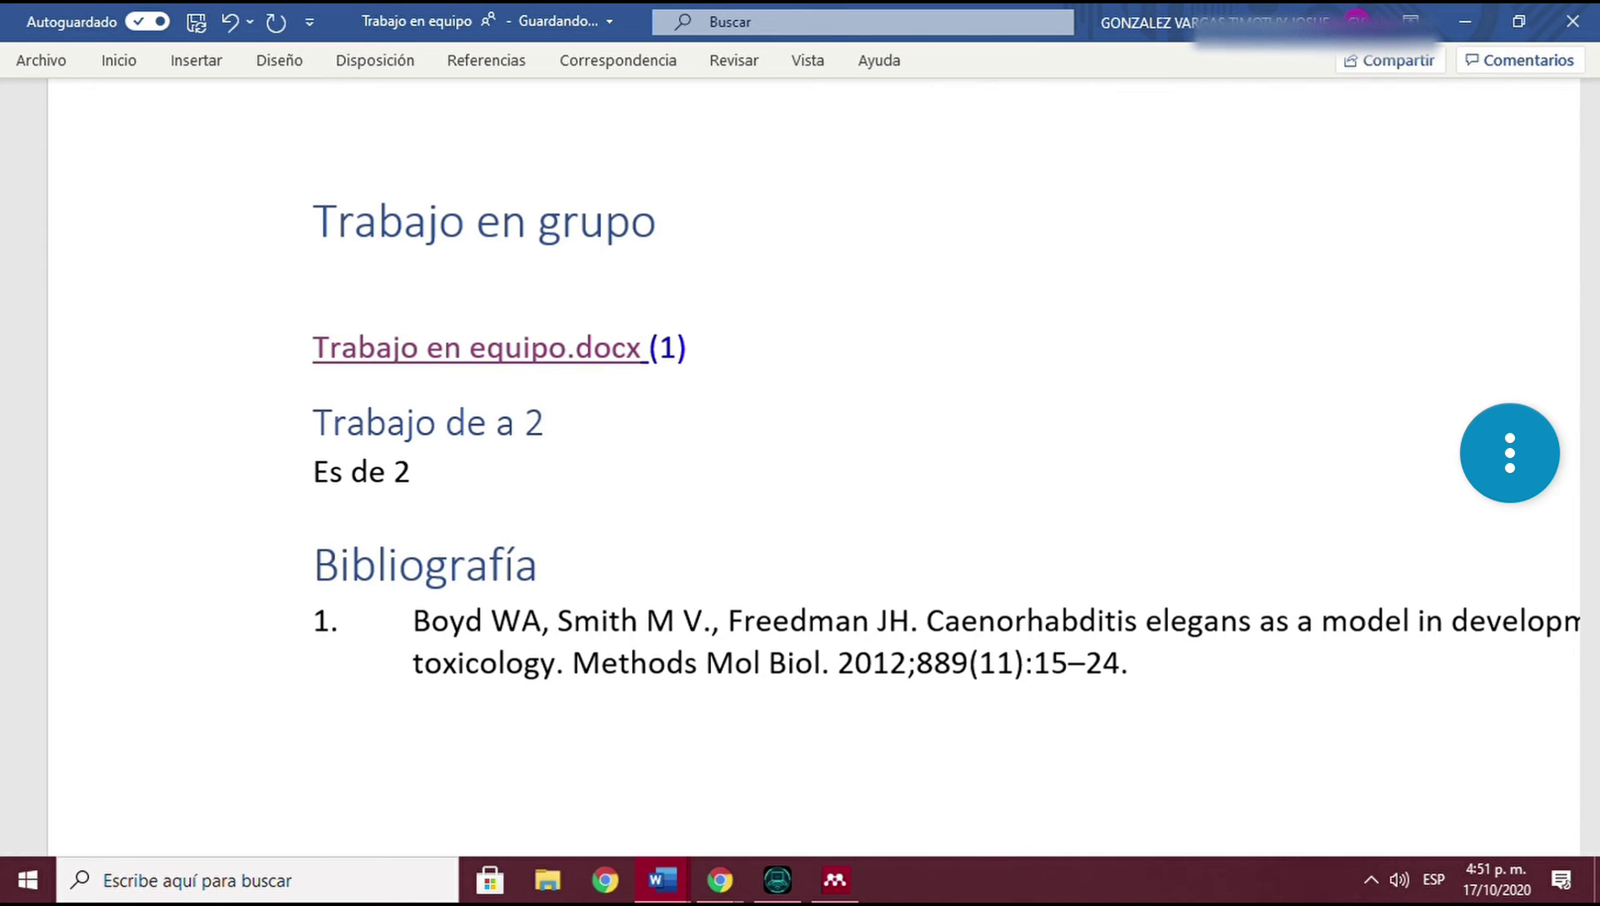
type("aue ")
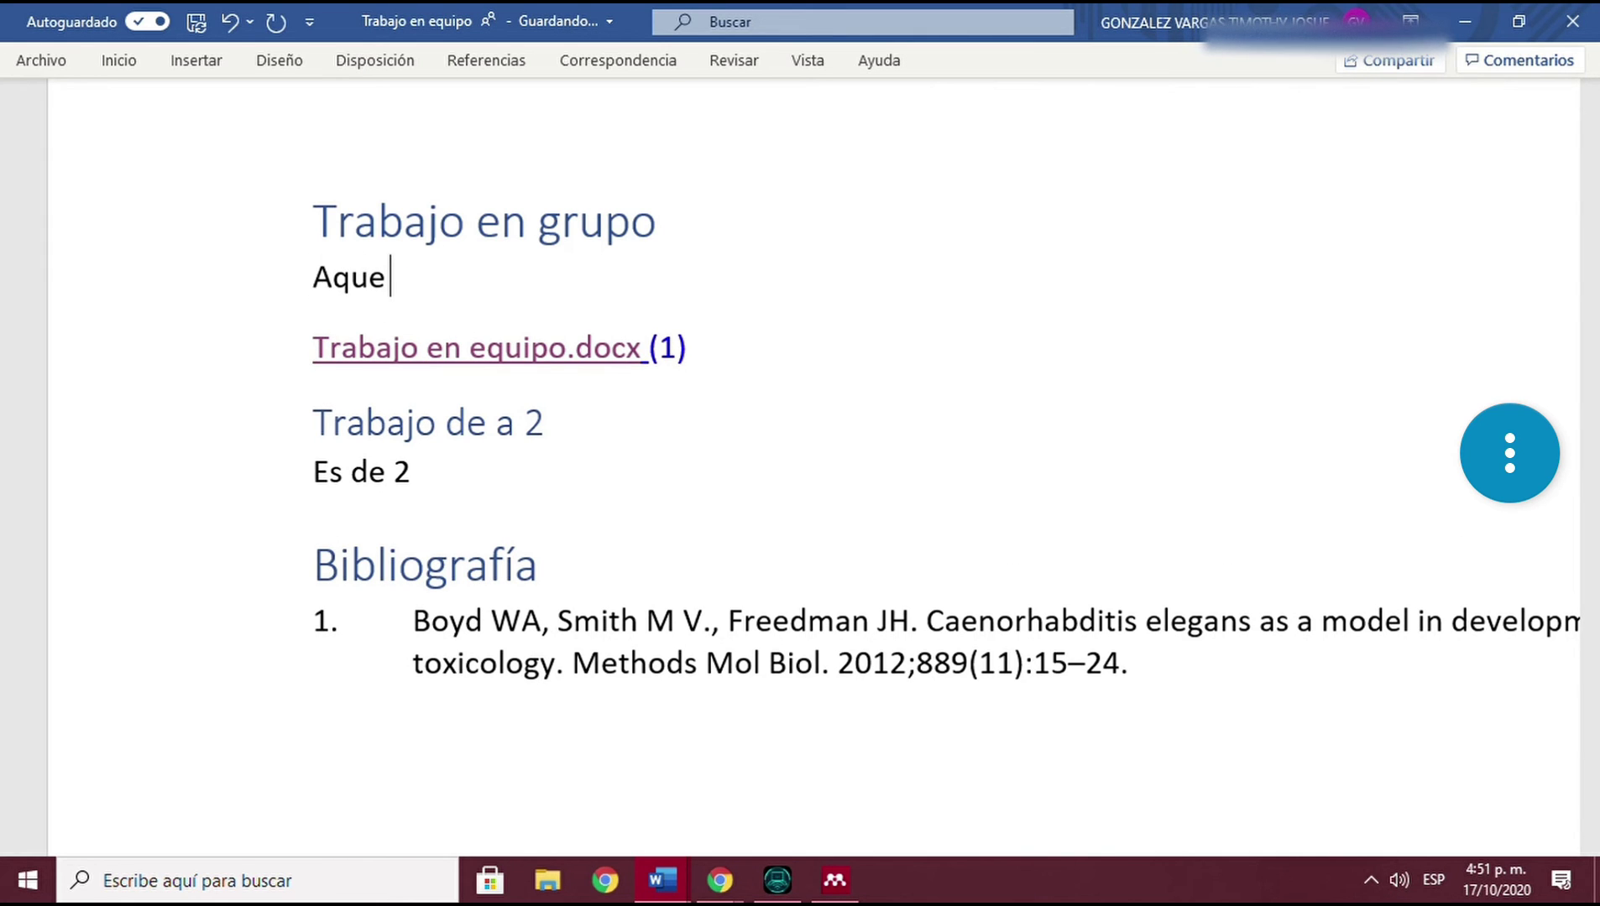
type(" est")
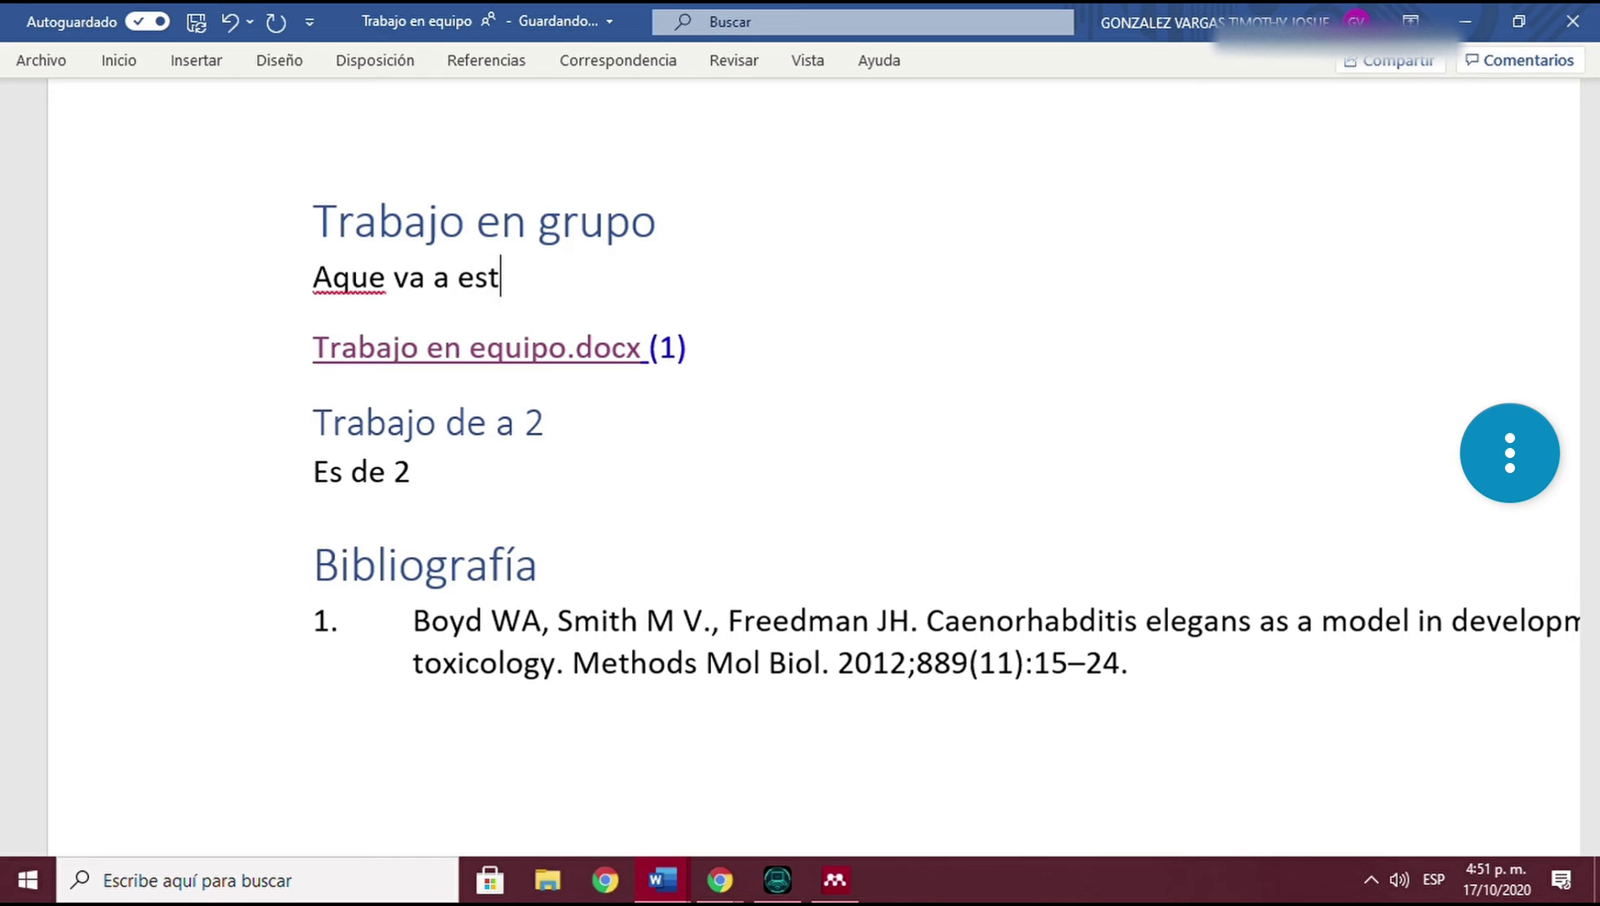
type("ar el")
type(" trabajo")
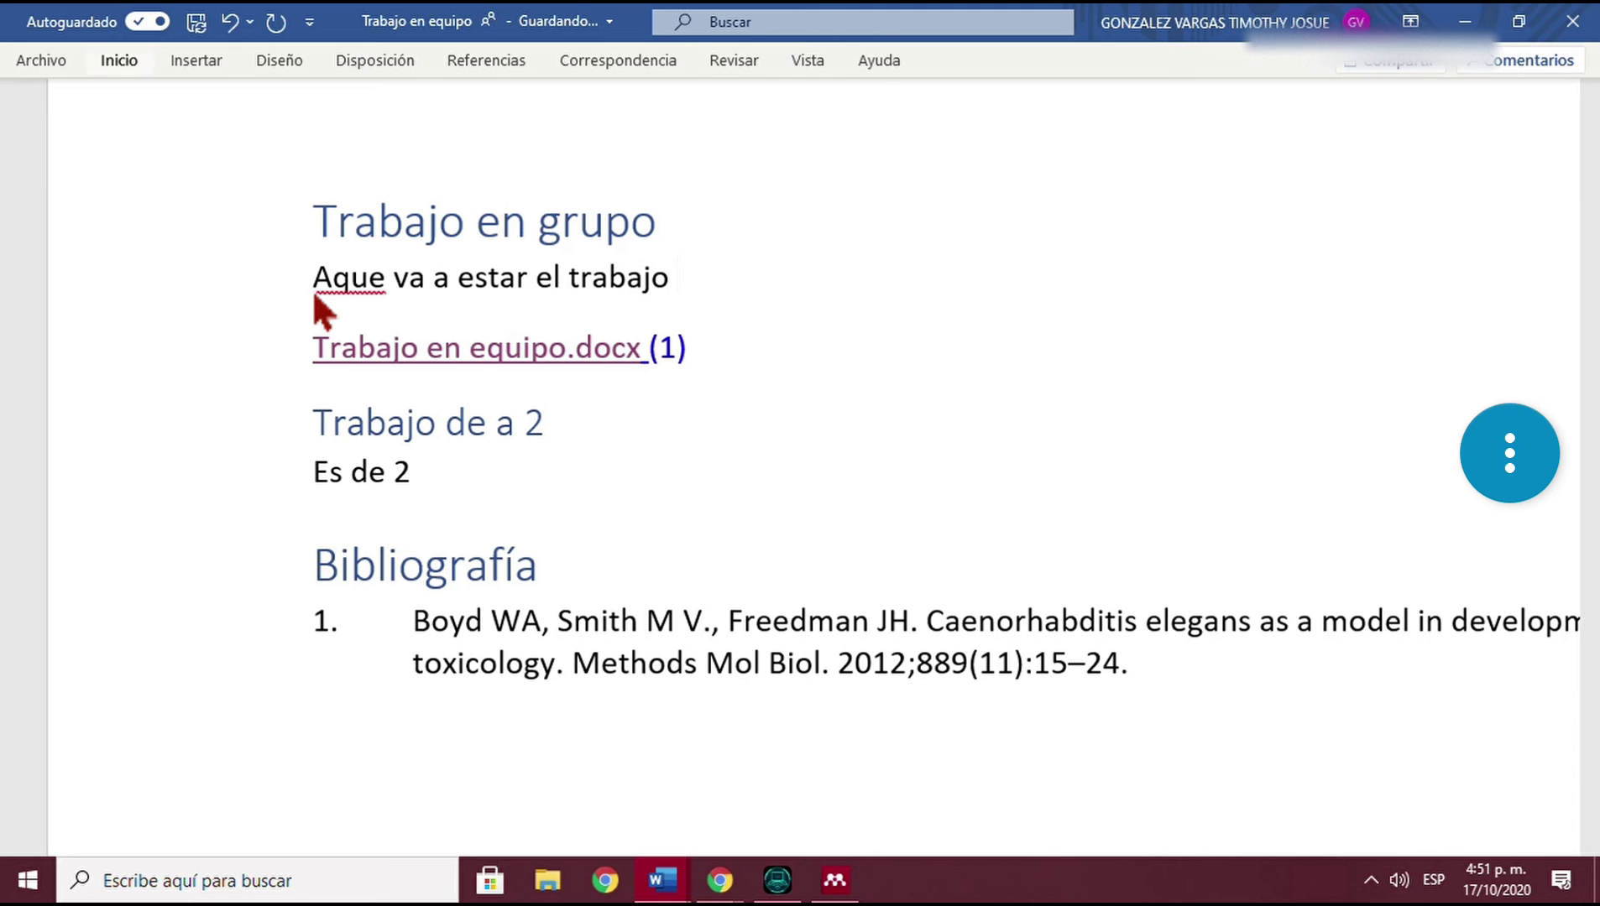
key("alt")
Cite Asimov's 'El Río Viviente' from Mendeley after the new sentence, making it entry 1.
key("s")
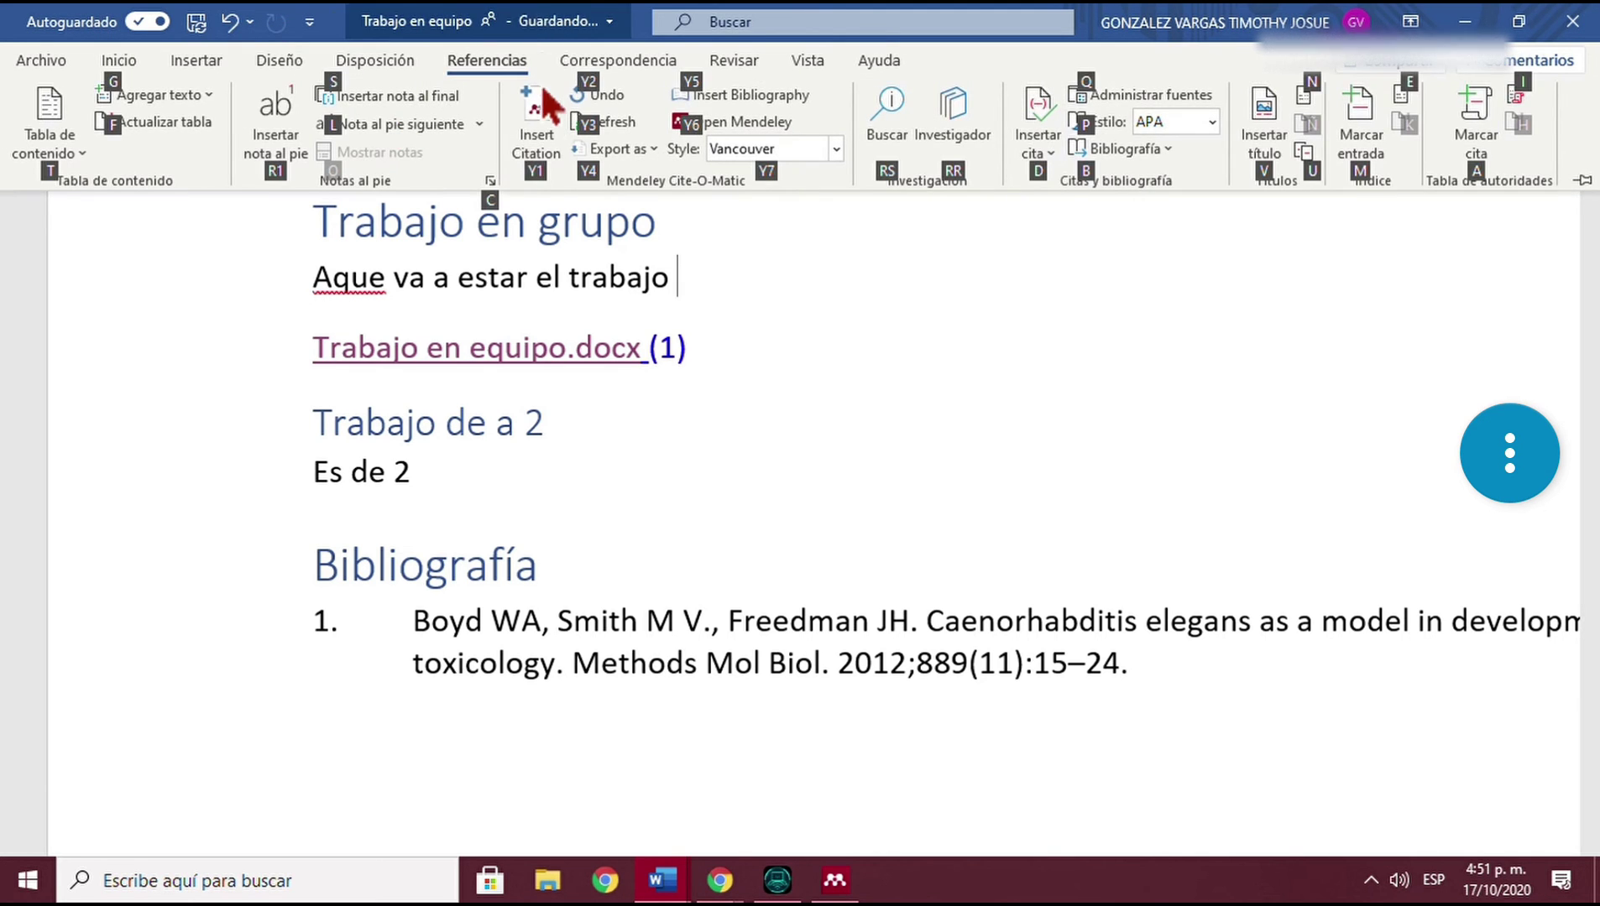
left_click(537, 117)
left_click(987, 421)
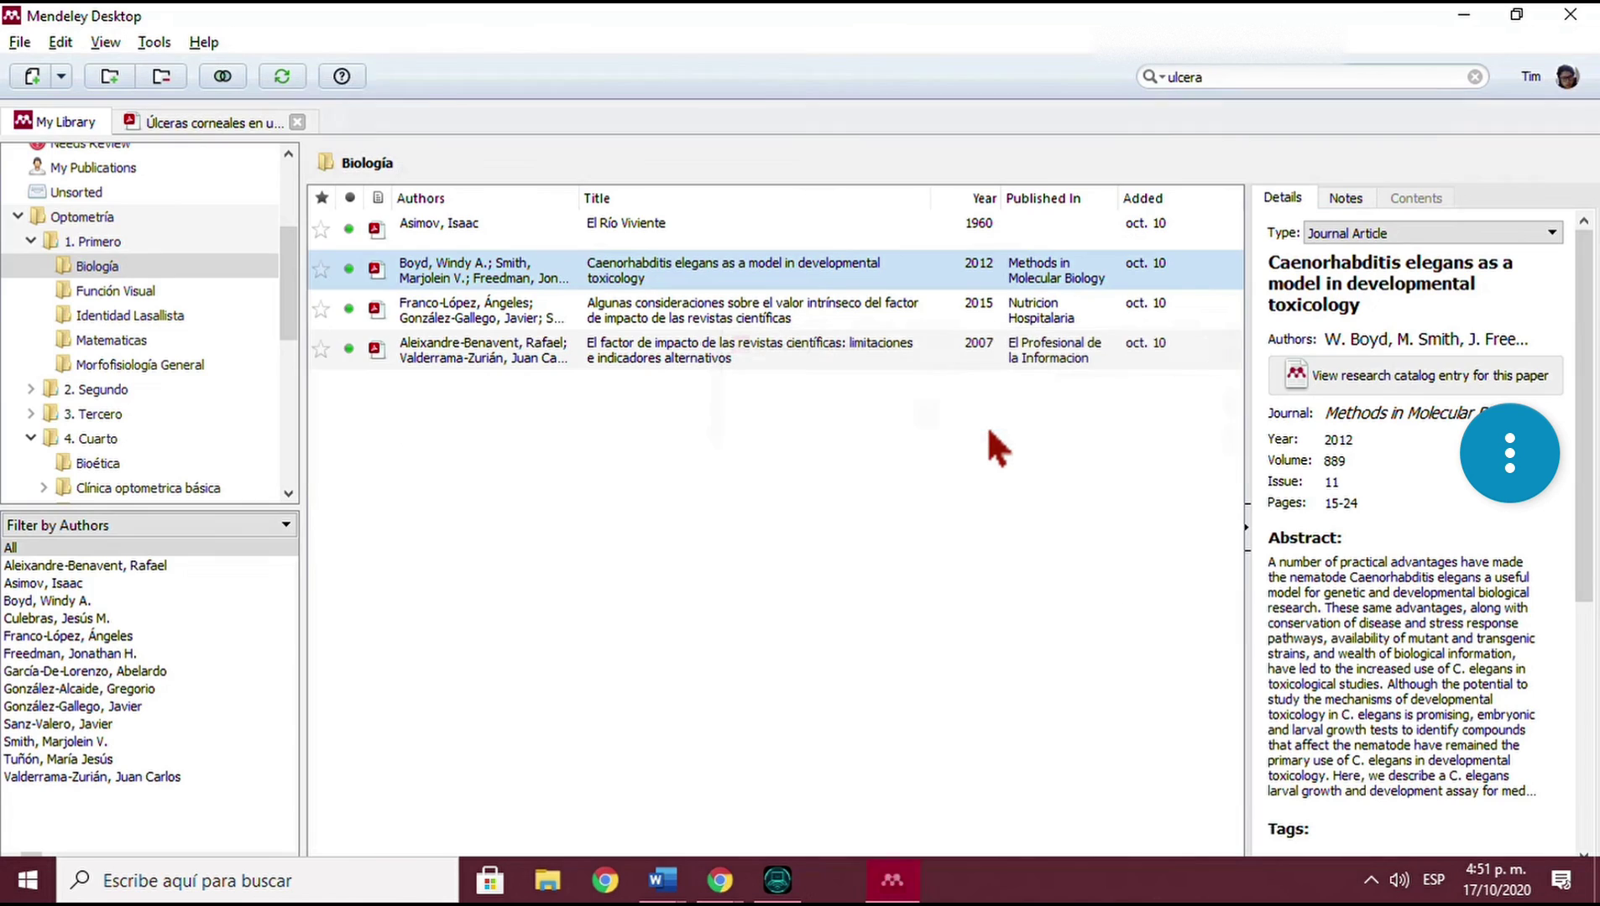
left_click(472, 245)
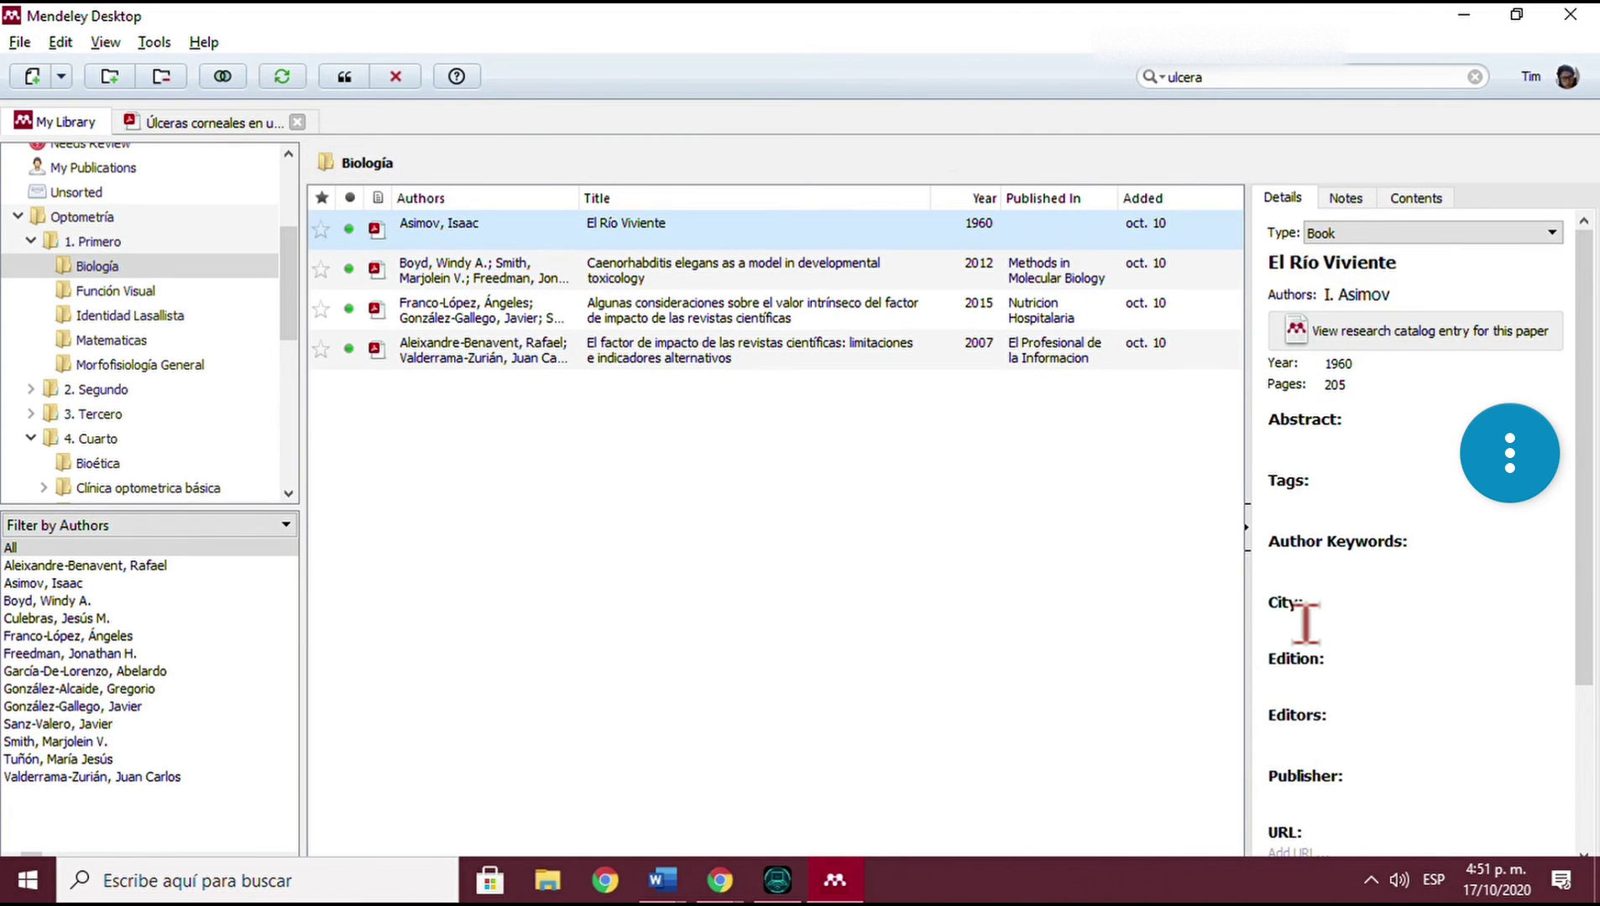
scroll(1308, 623, "down", 2)
scroll(1297, 596, "up", 2)
left_click(352, 76)
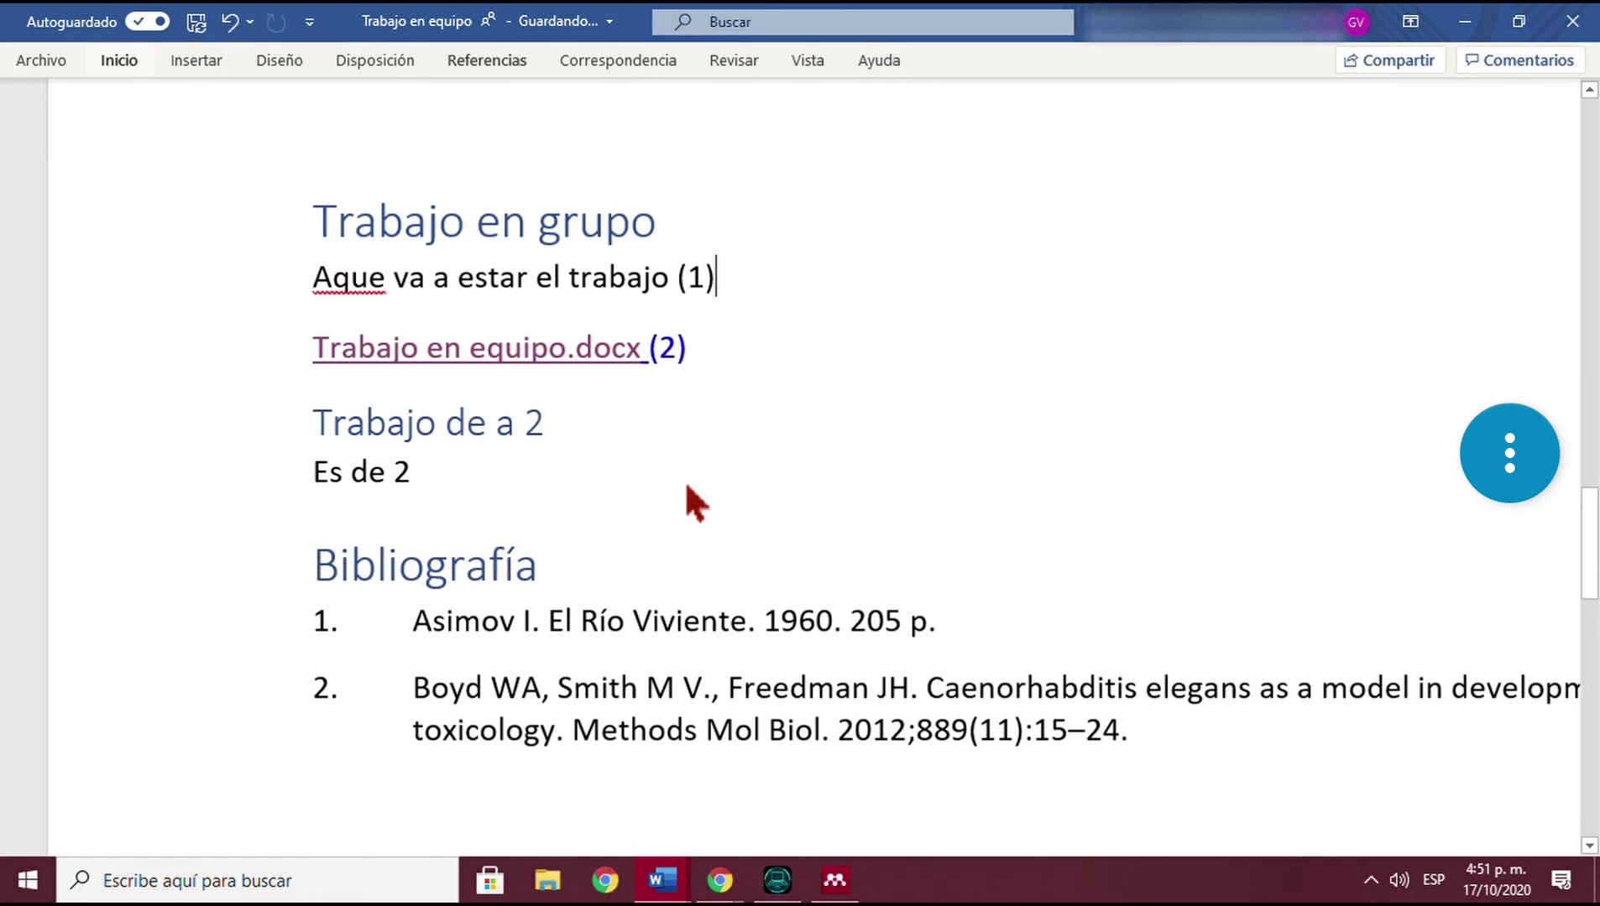
key("alt+s")
left_click(835, 149)
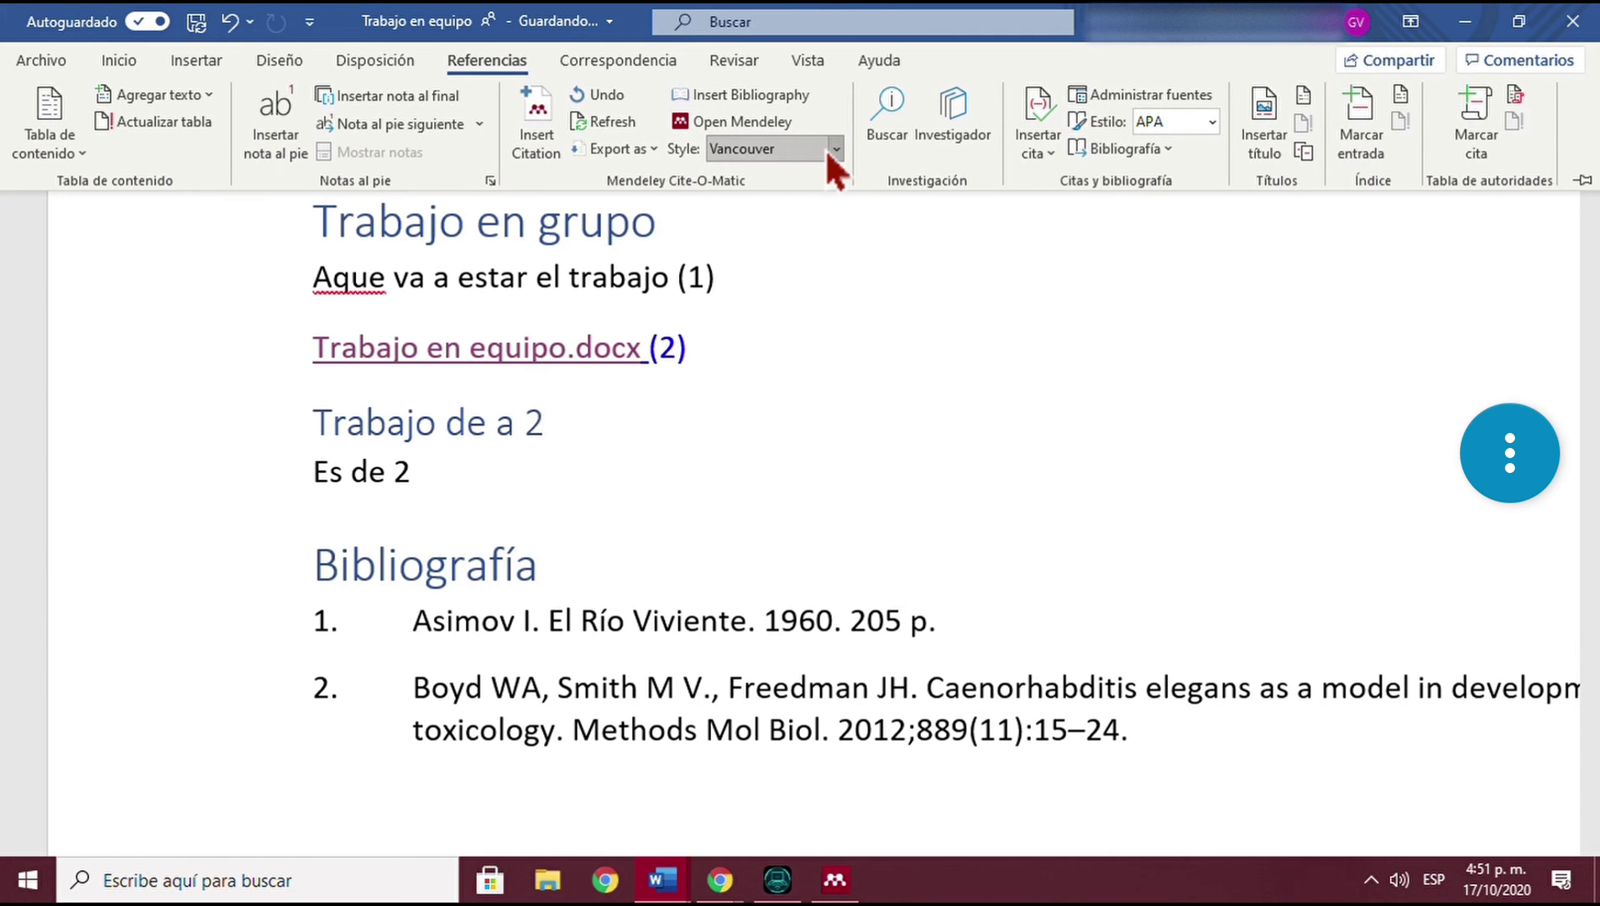
Switch the Mendeley citation style to American Psychological Association and close the document.
left_click(827, 150)
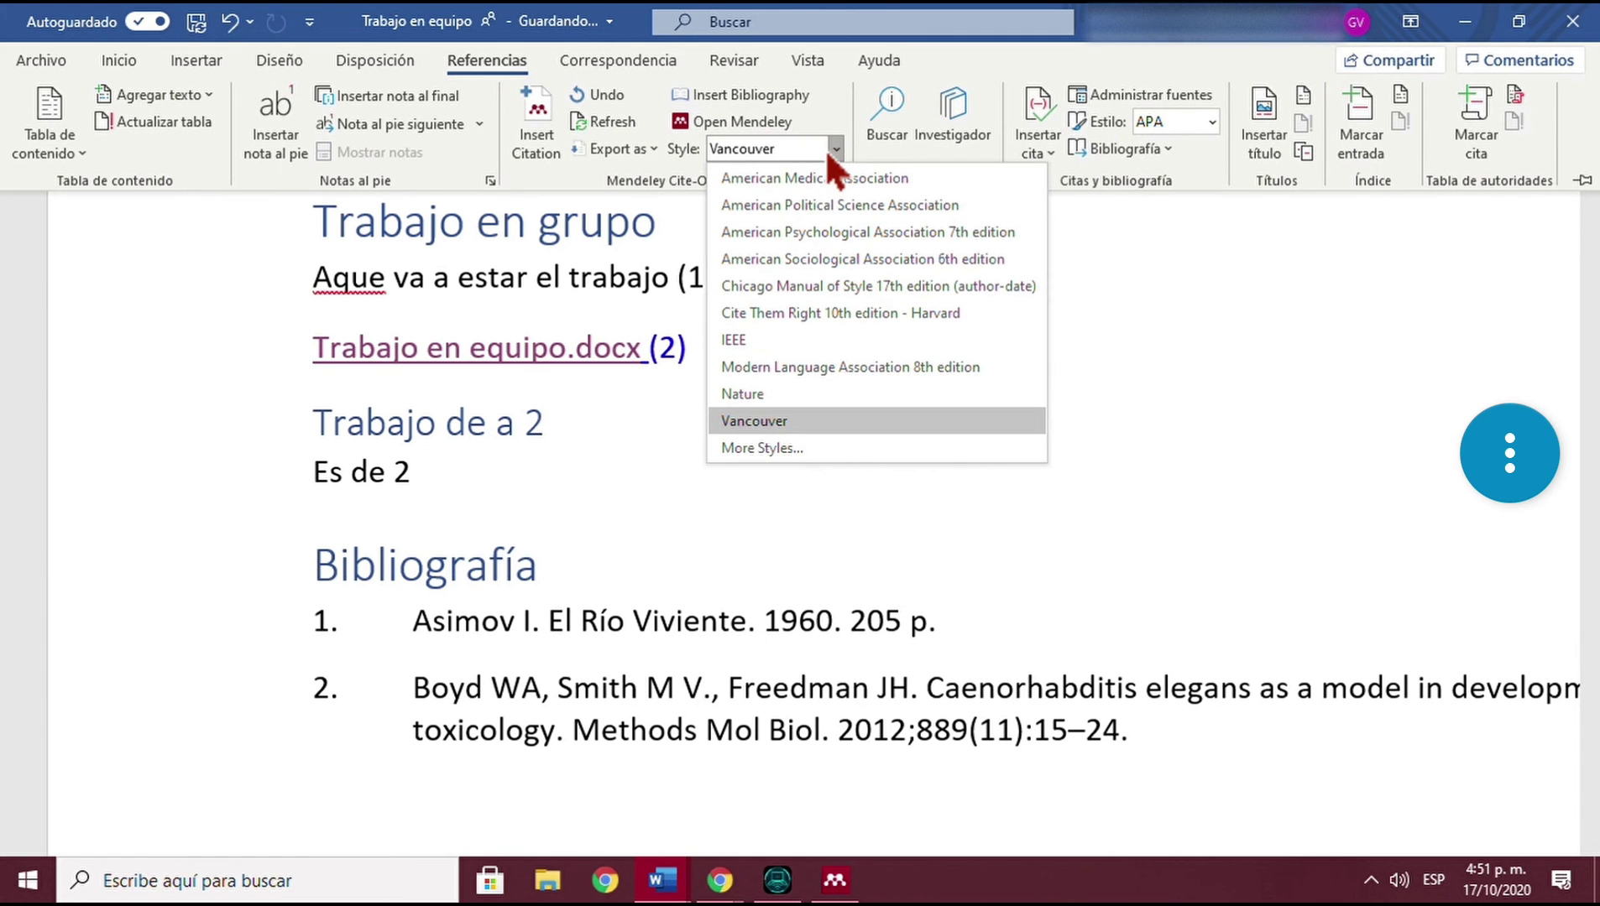
left_click(785, 233)
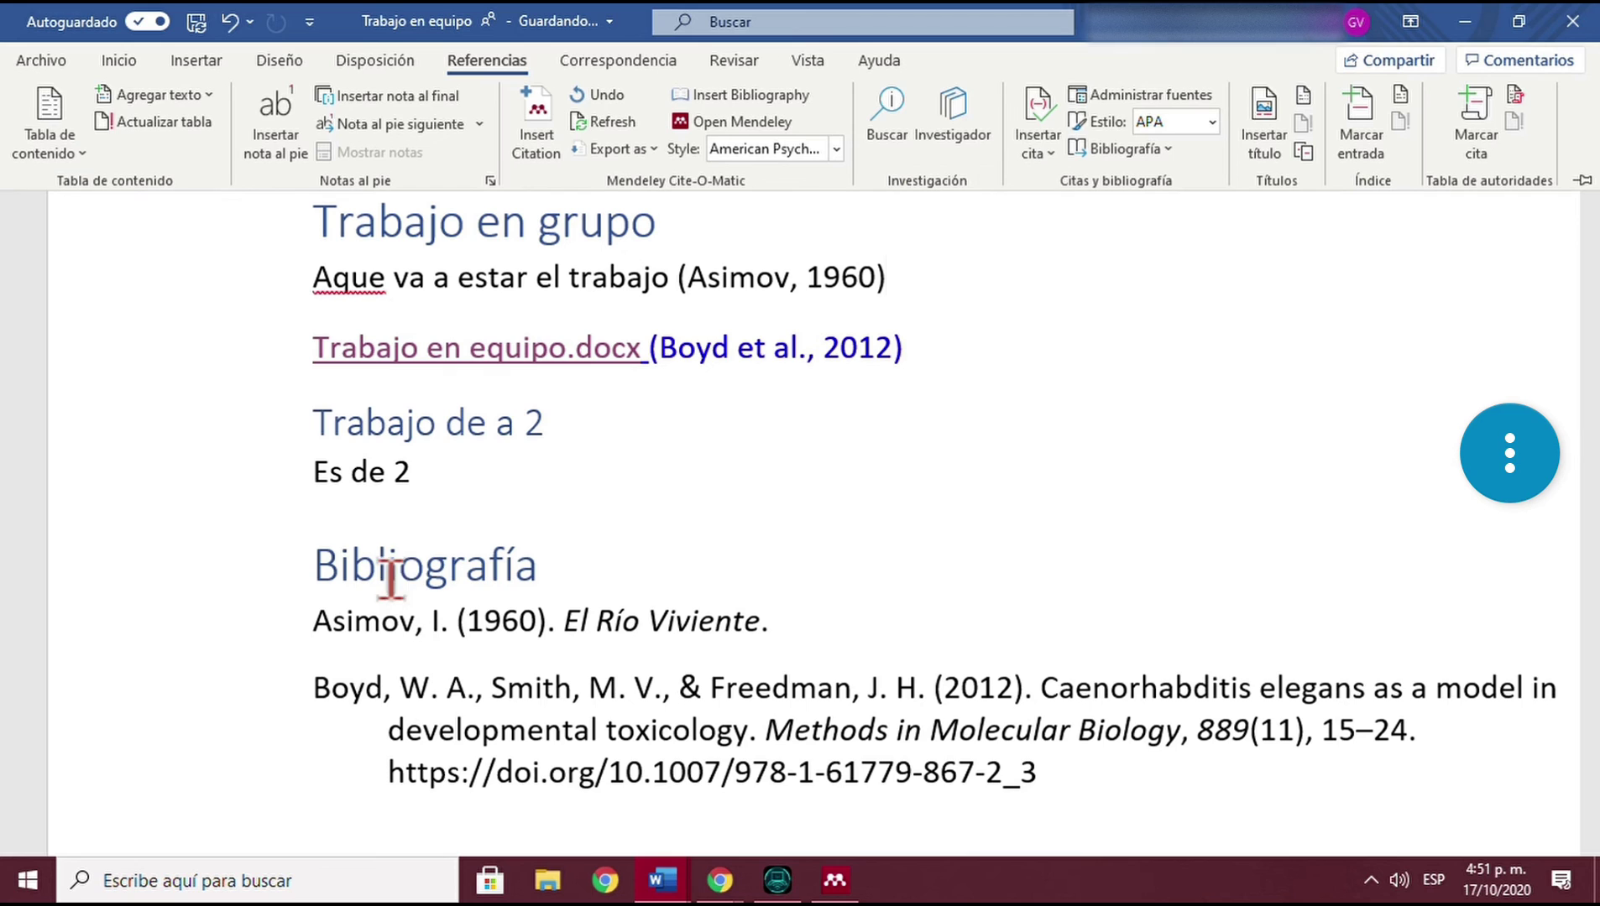
scroll(604, 361, "down", 2, "ctrl")
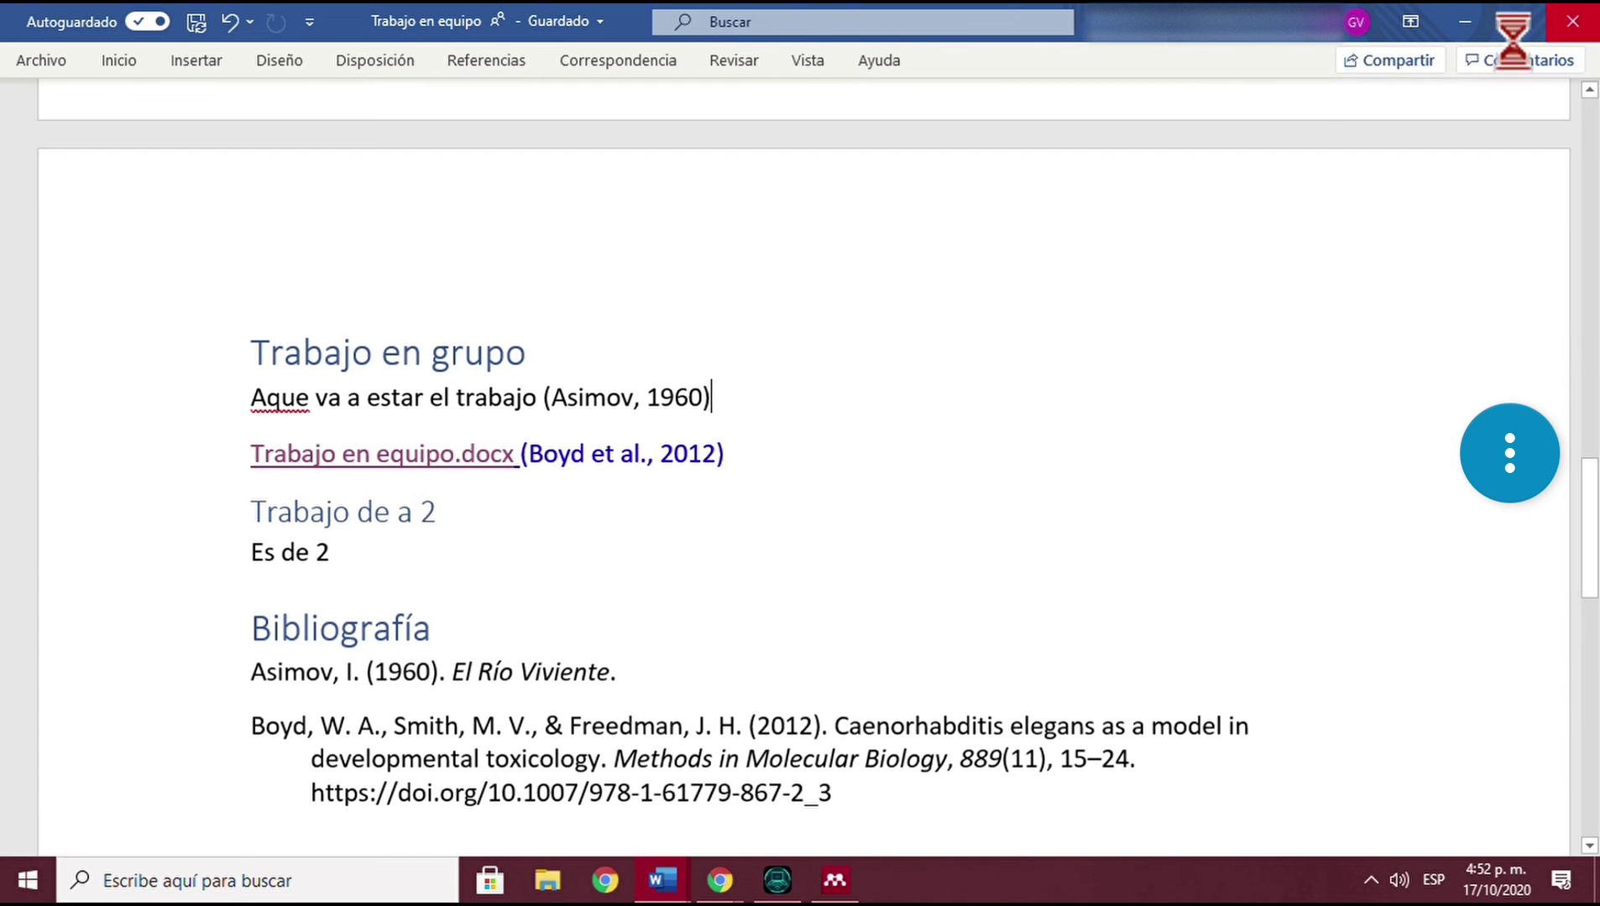
left_click(1570, 21)
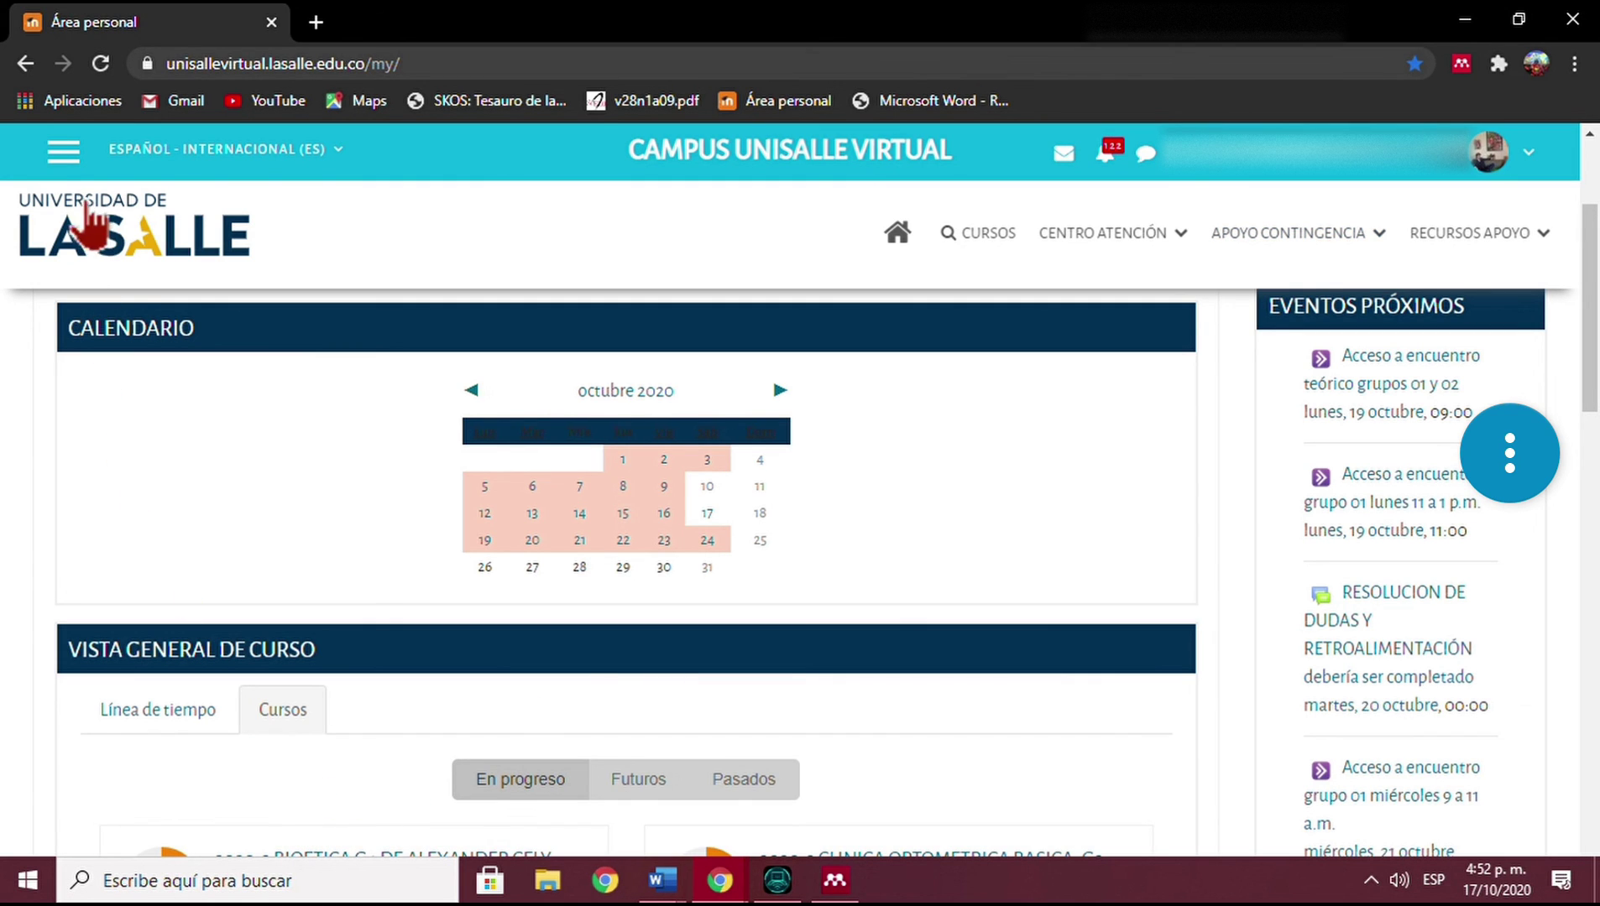
Open 'Mi OneDrive' from the campus site's navigation menu.
left_click(66, 153)
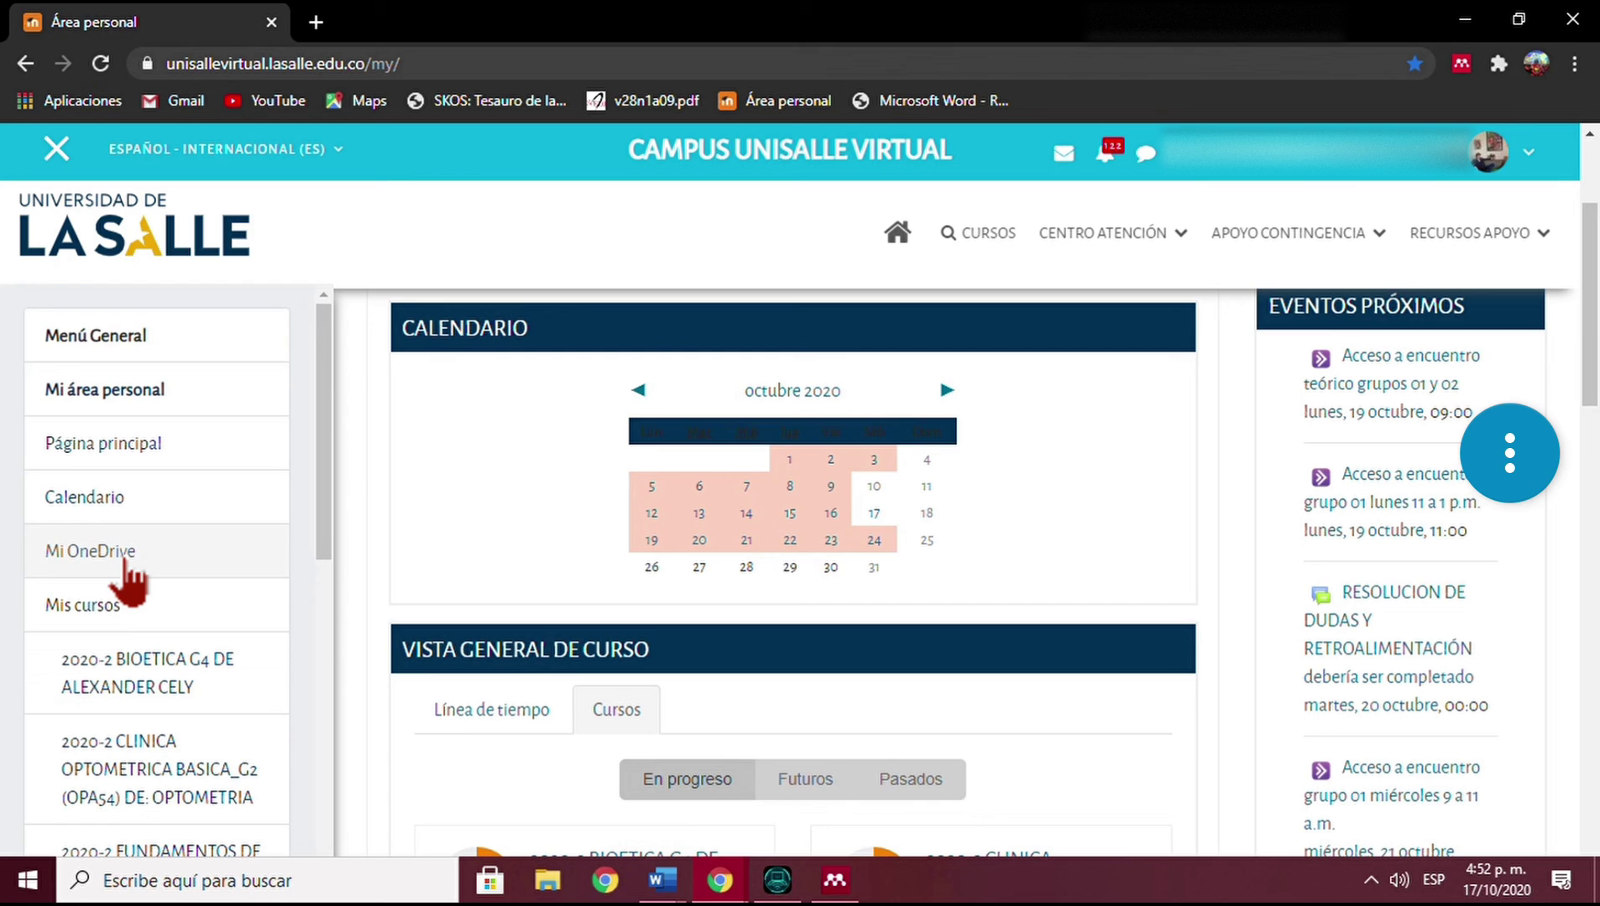
left_click(126, 564)
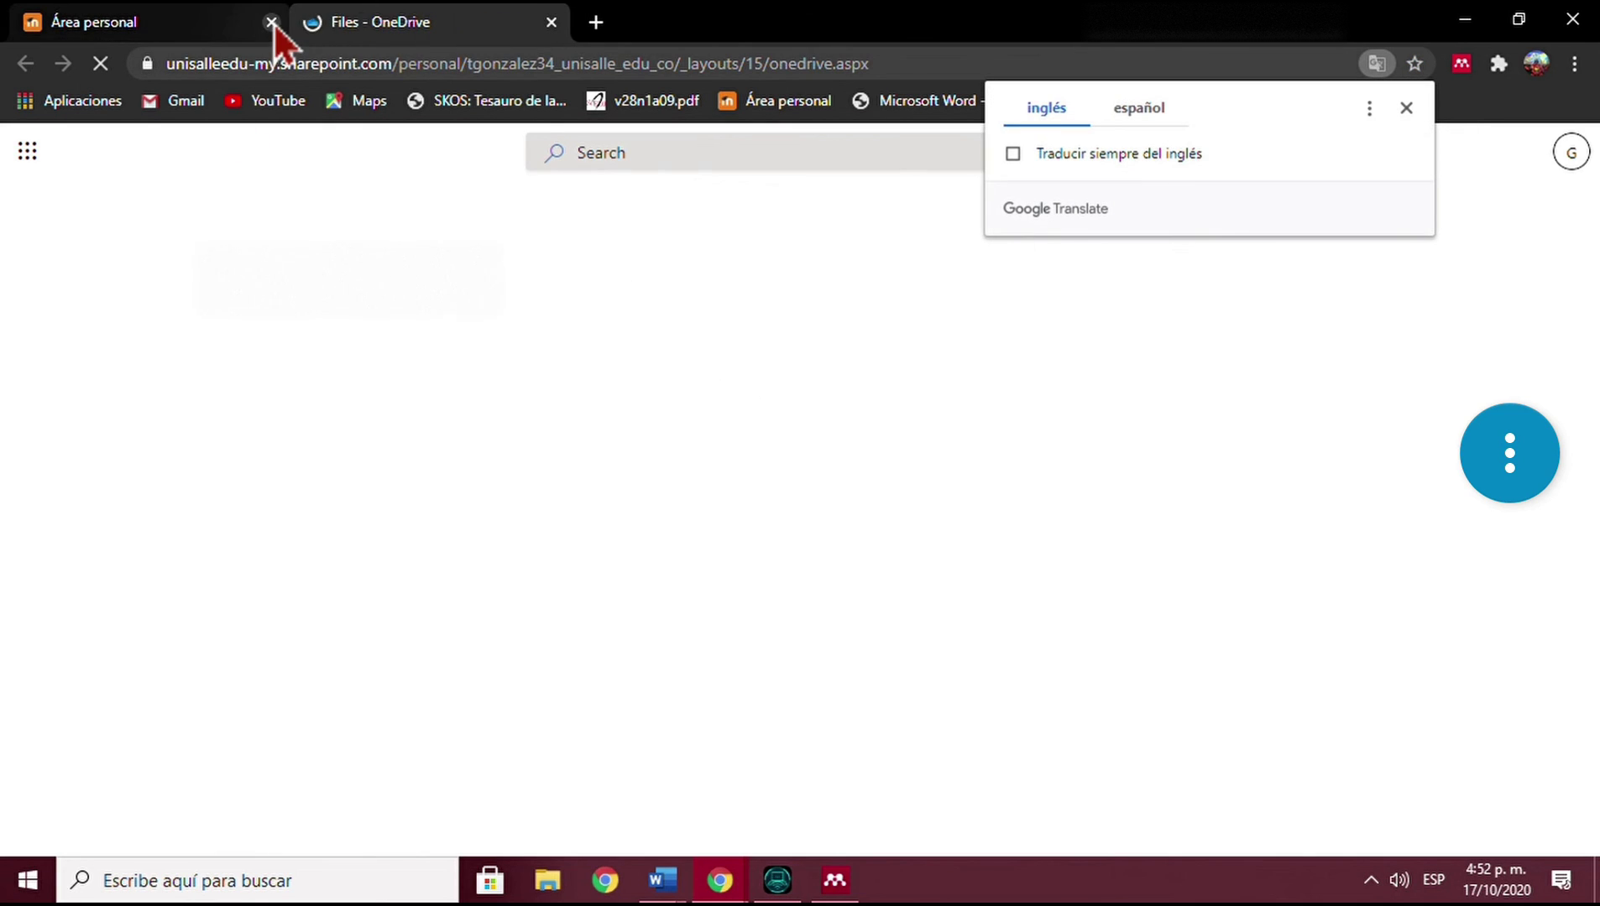
Close the 'Área personal' tab and view OneDrive's file list full screen, confirming Trabajo en equipo.docx is shared.
left_click(270, 22)
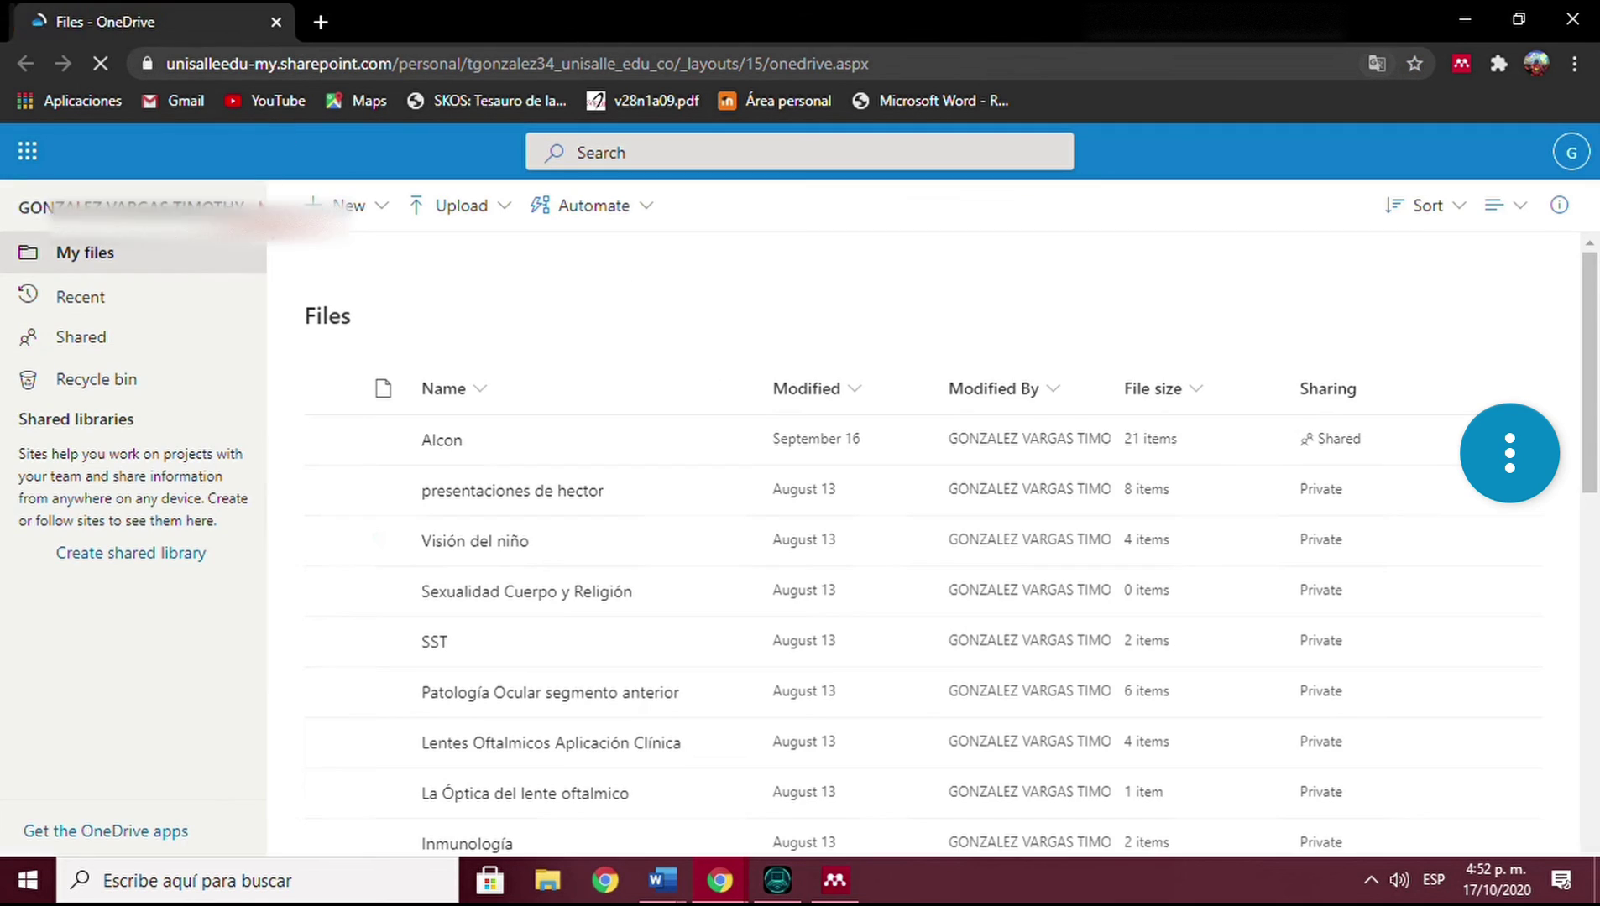
scroll(379, 529, "down", 1)
scroll(379, 528, "down", 2)
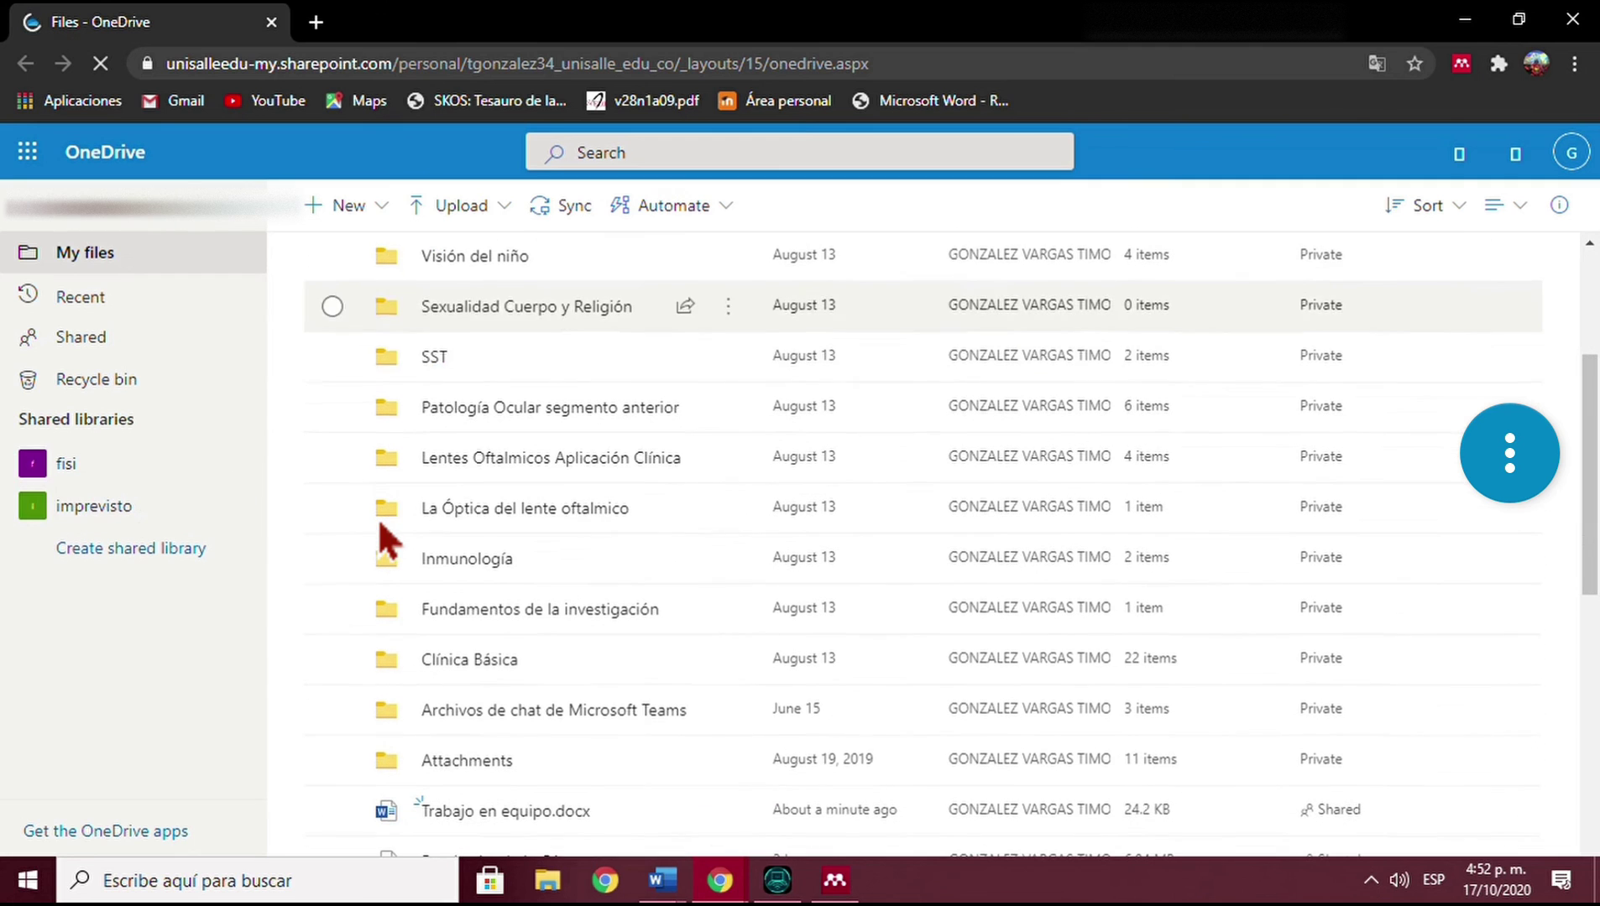
scroll(307, 671, "down", 2)
scroll(307, 672, "up", 1)
scroll(308, 671, "up", 2)
scroll(307, 671, "down", 3)
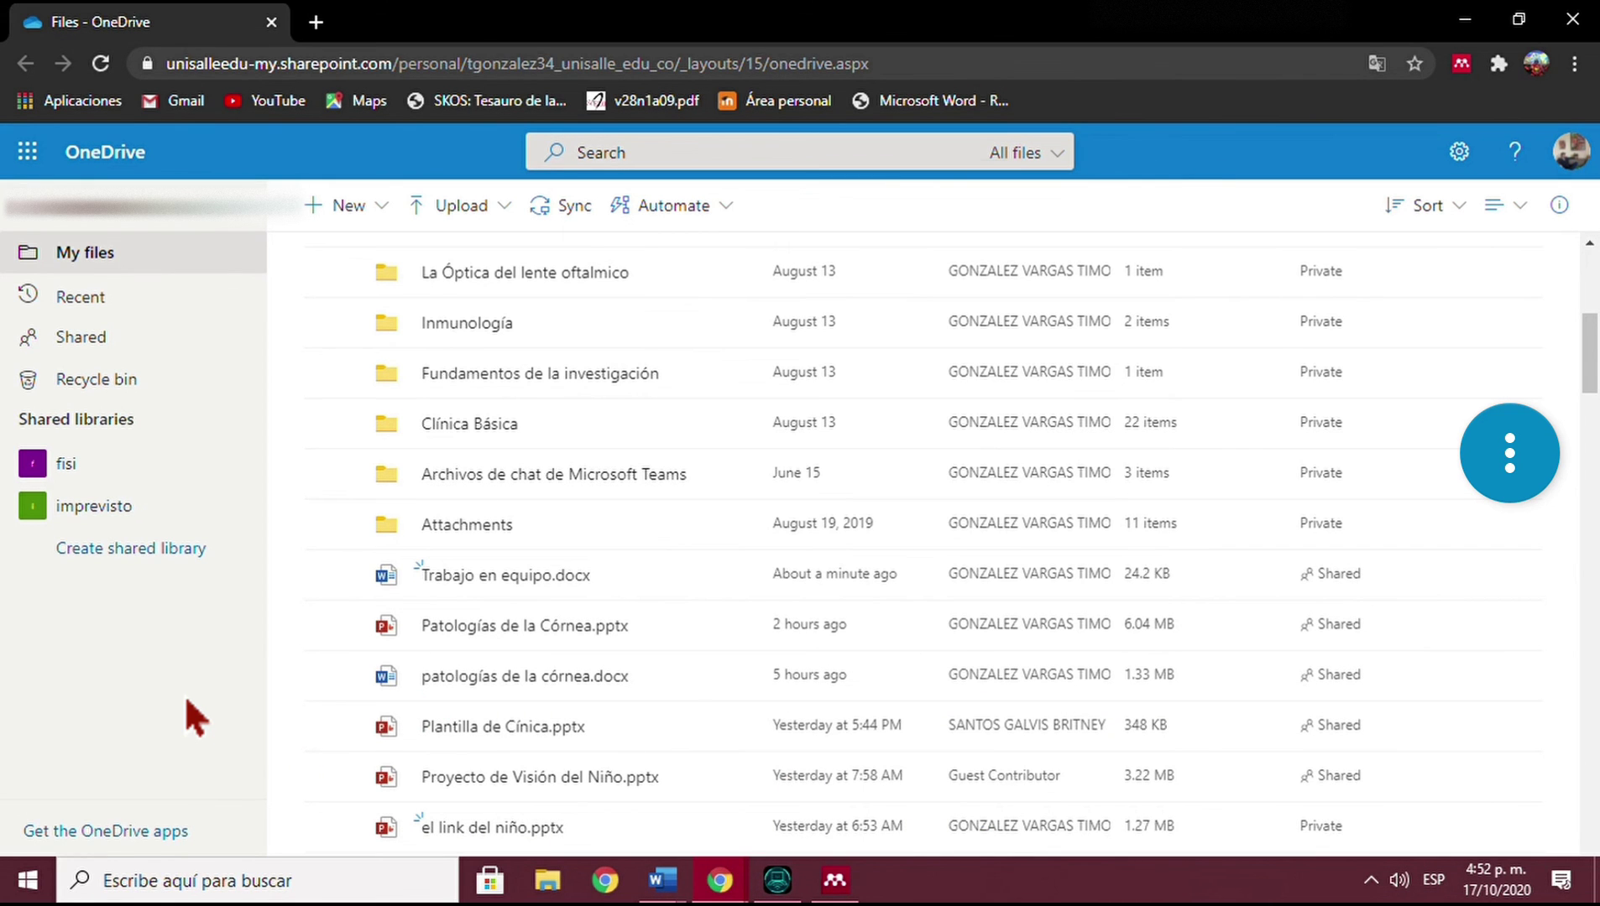
key("F11")
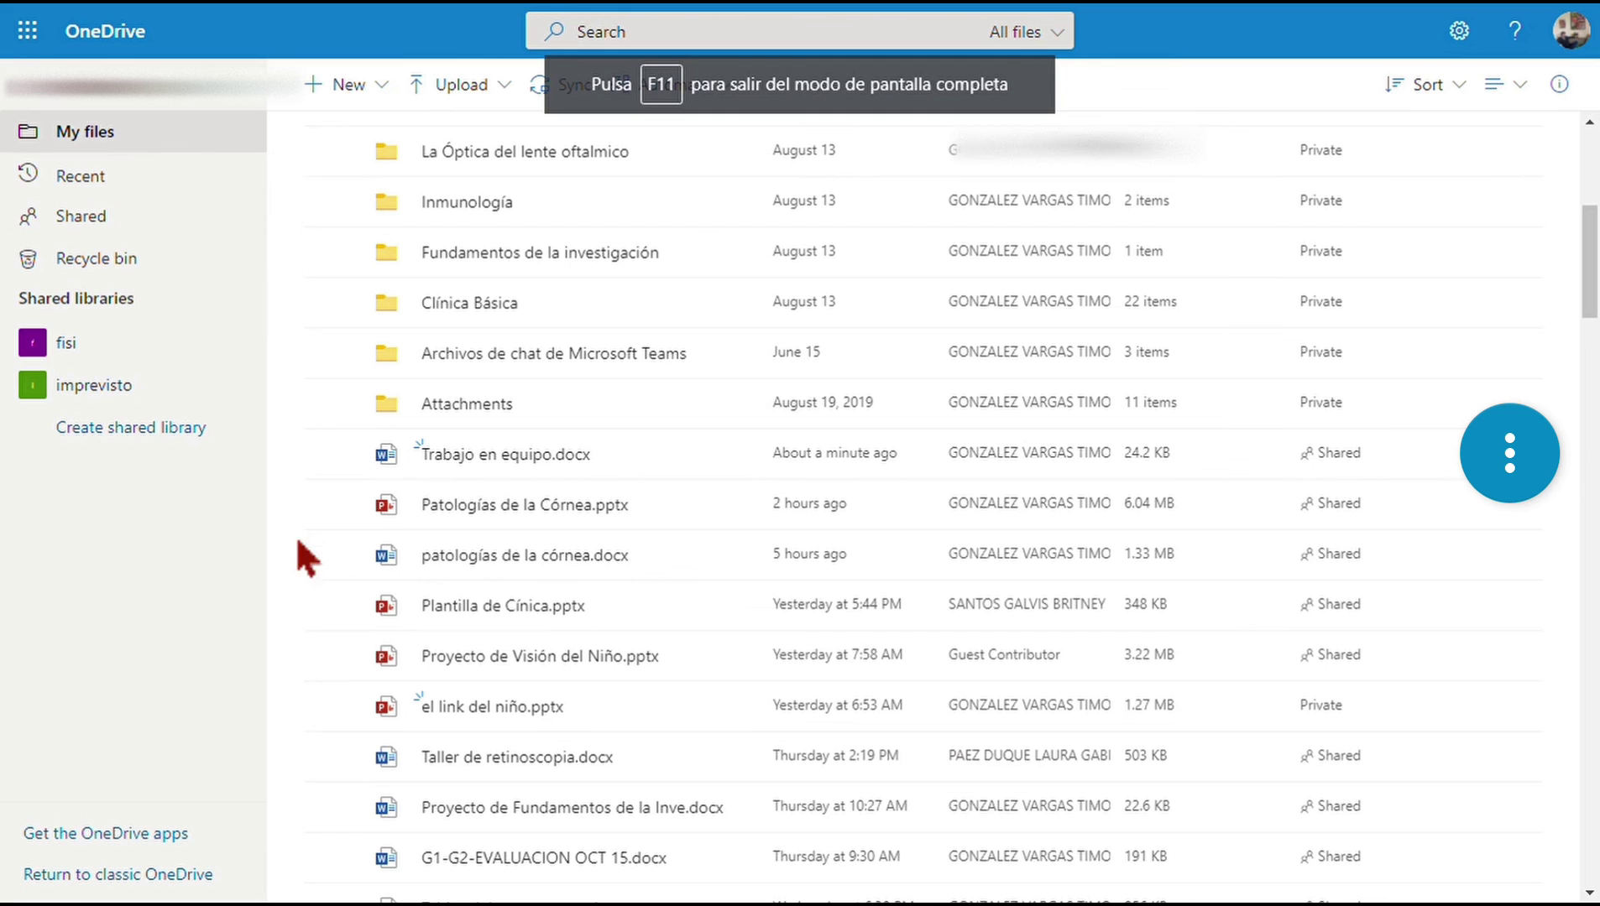
Switch OneDrive to the Shared with you list and browse it.
left_click(115, 220)
scroll(321, 437, "down", 1)
scroll(322, 437, "down", 1)
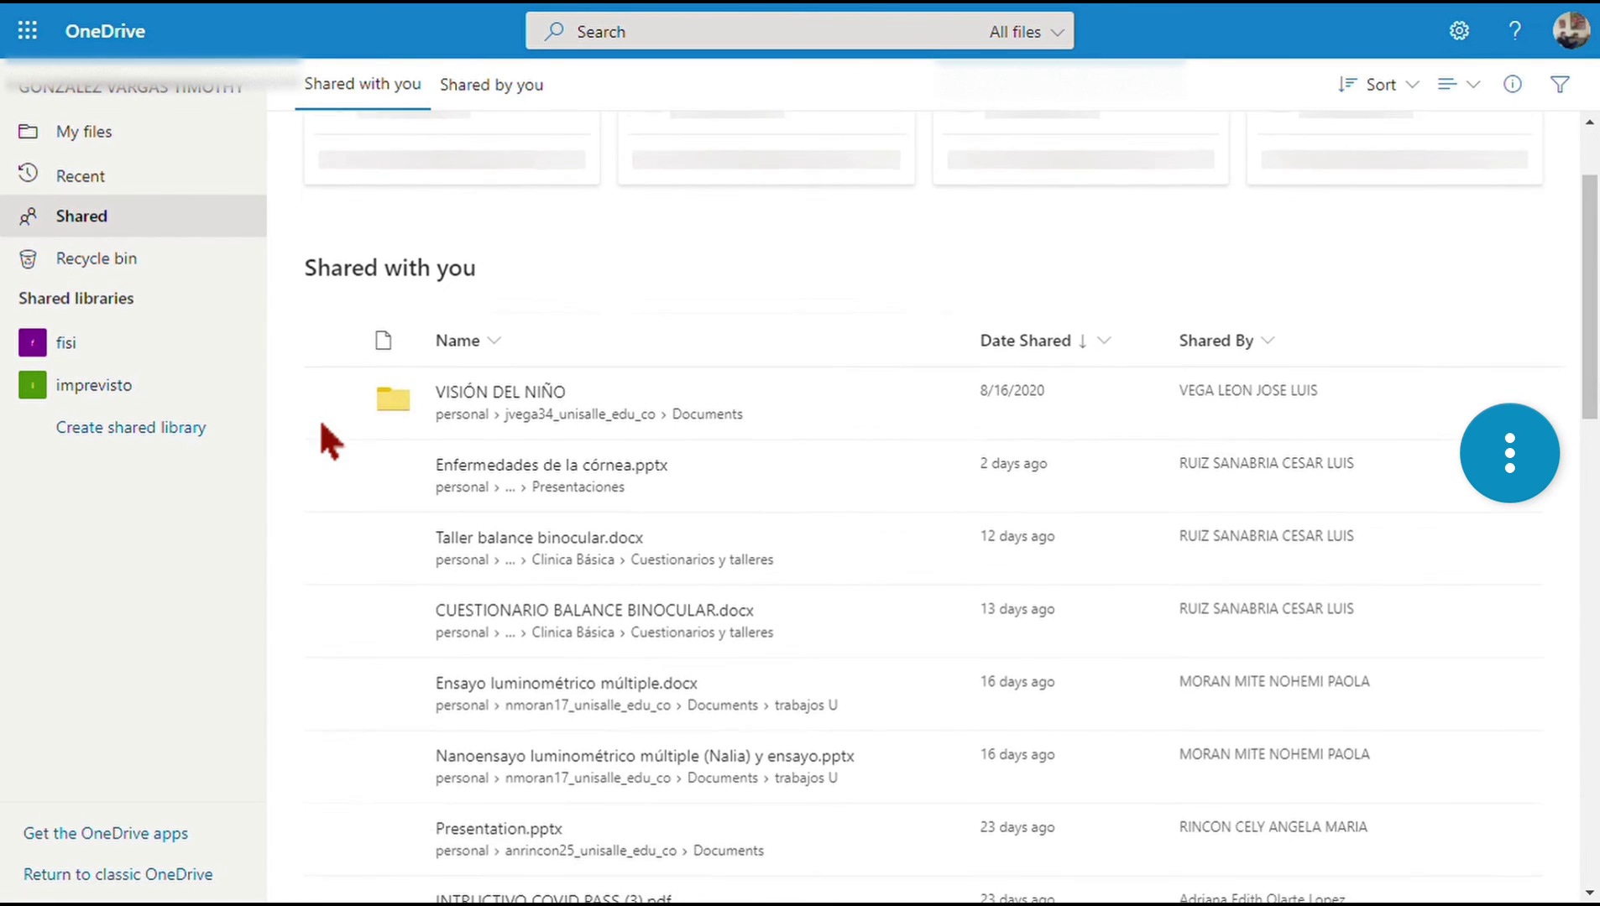
scroll(332, 616, "down", 3)
mouse_move(500, 188)
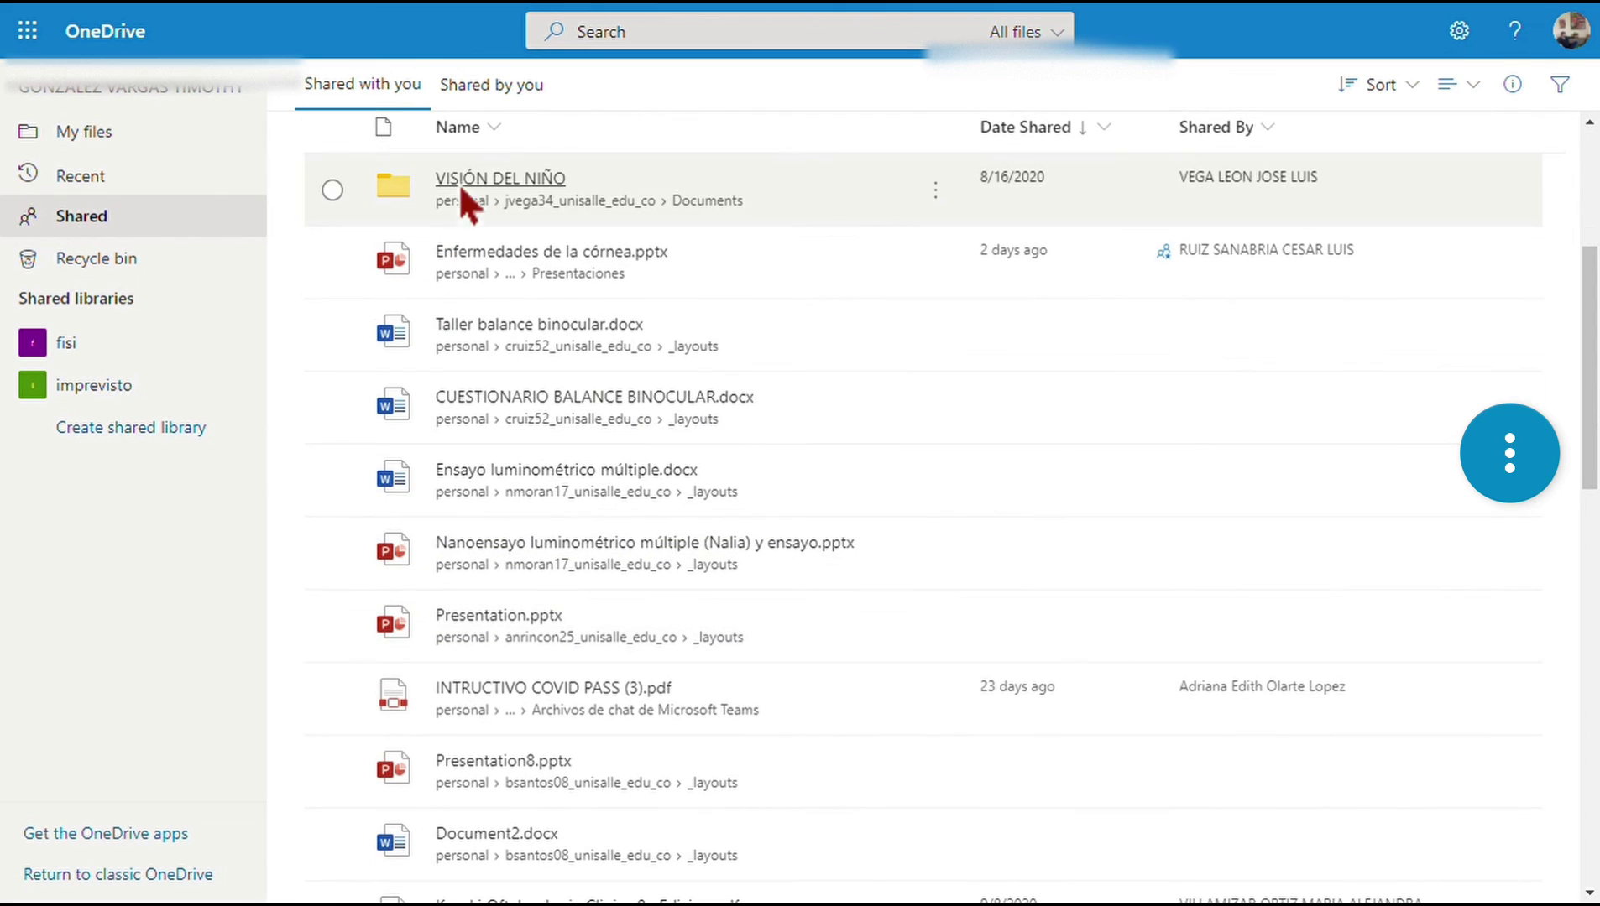
scroll(420, 353, "up", 2)
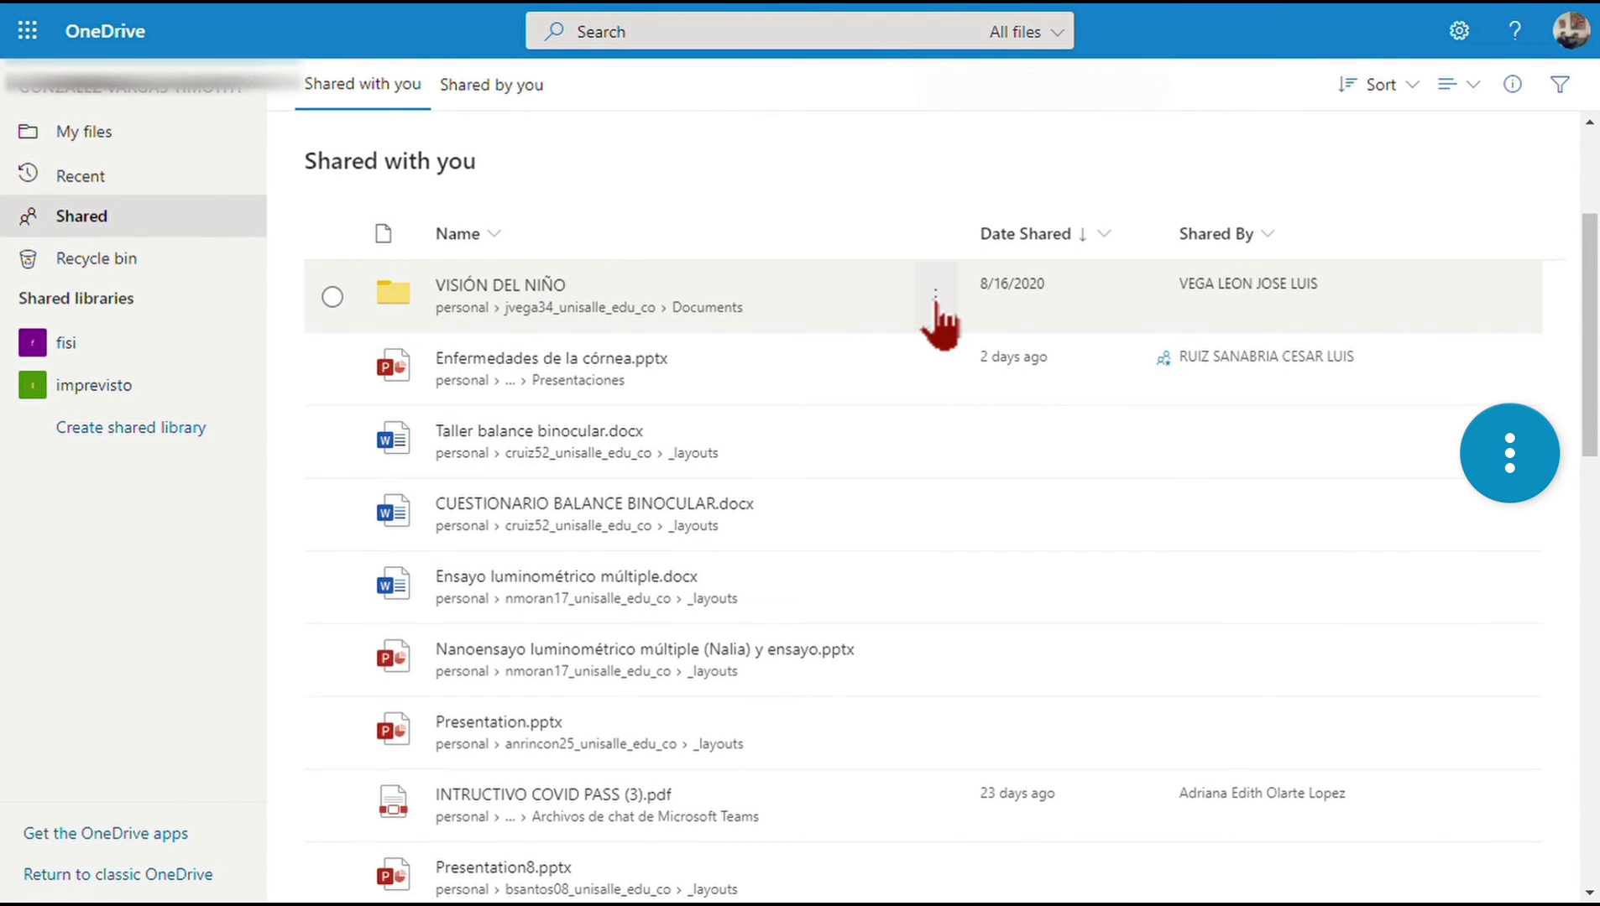
Check the Share link options for the VISIÓN DEL NIÑO folder, then dismiss them without sending.
left_click(935, 300)
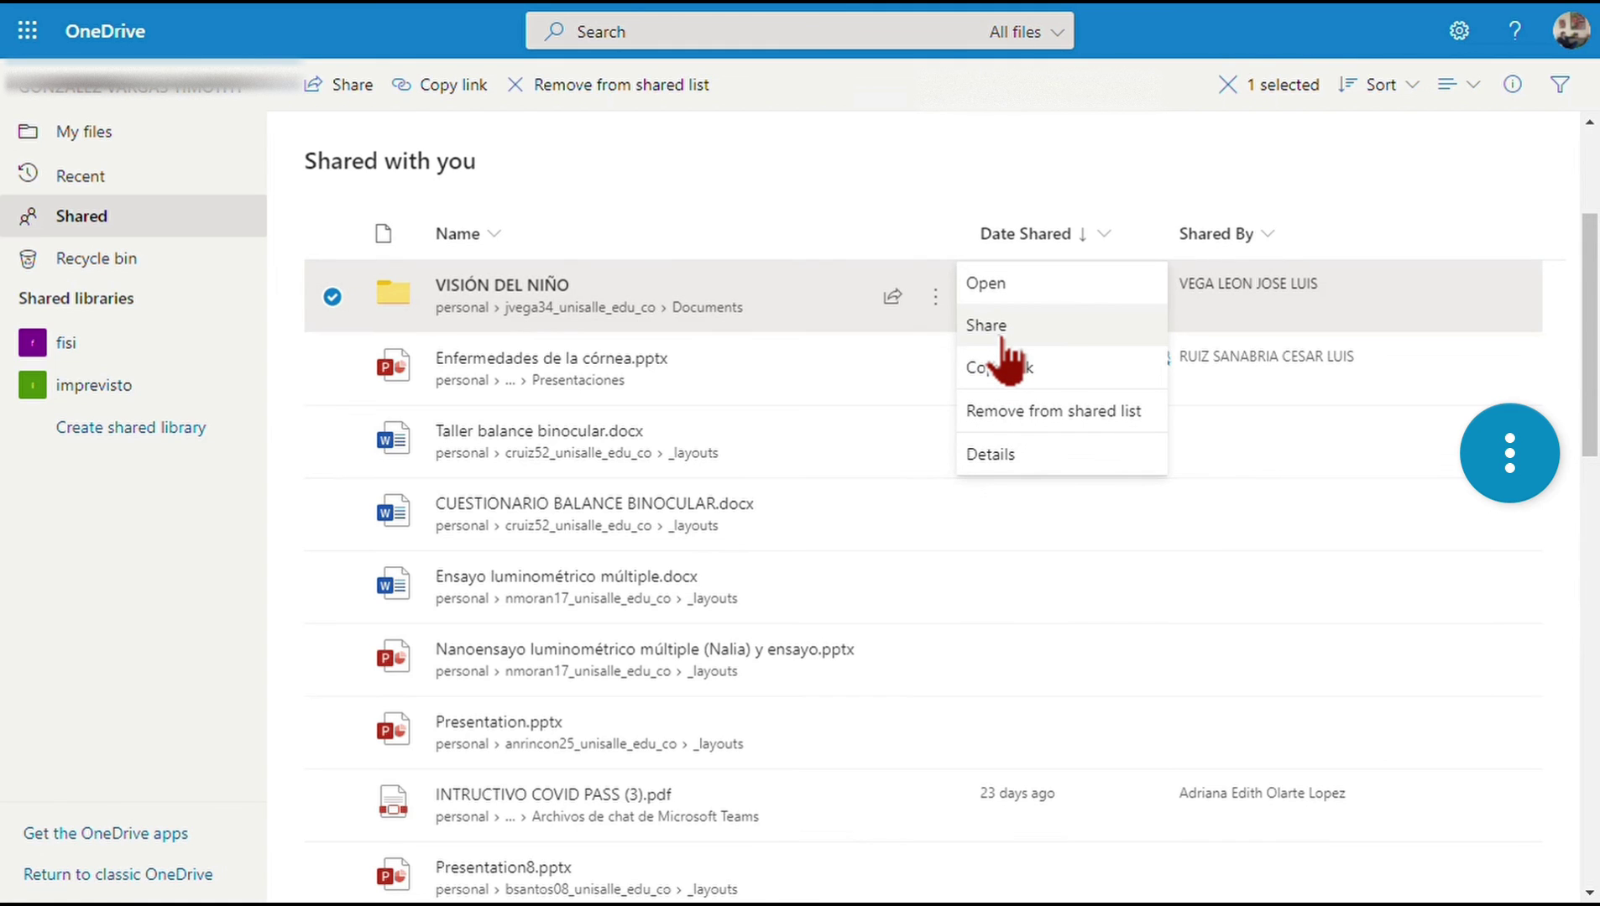
left_click(1002, 334)
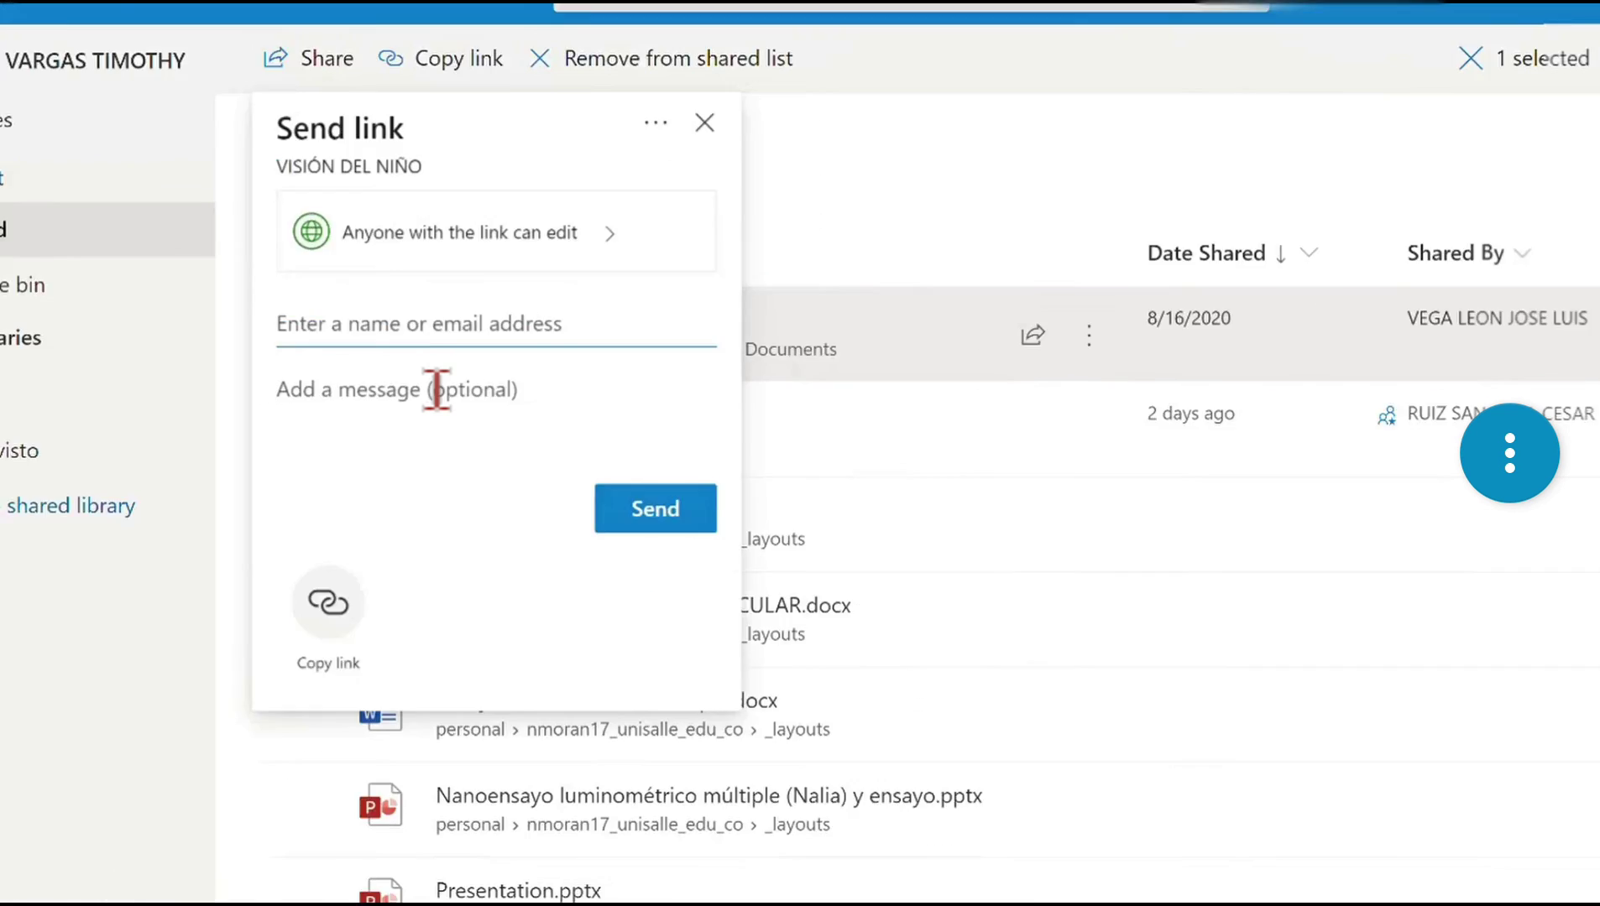
left_click(642, 134)
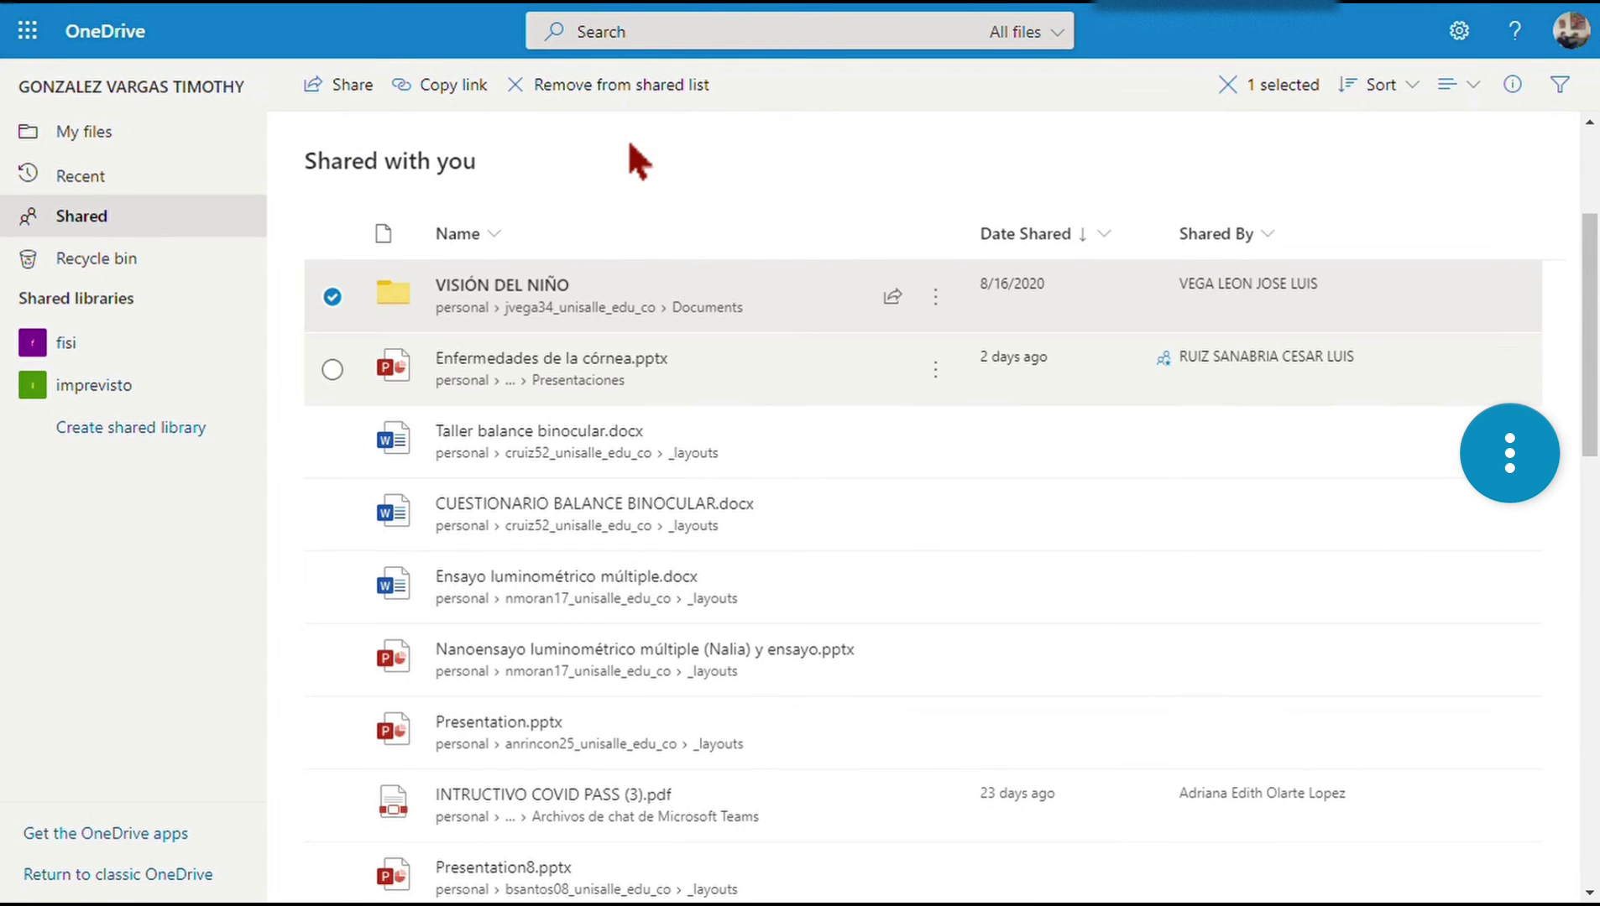